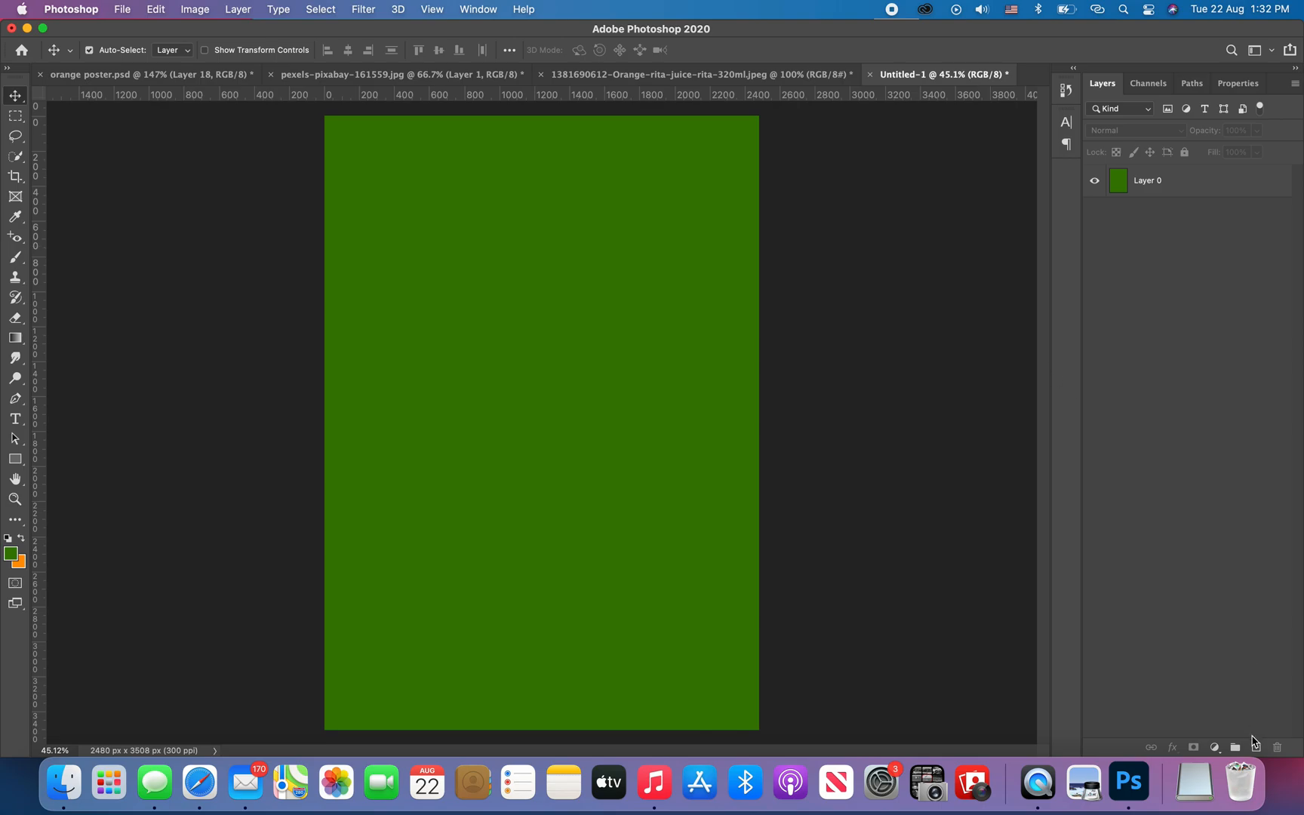
# Add a new layer and prepare a soft round 1600 px brush with near-black #080500 as the foreground color
pyautogui.click(1255, 745)
pyautogui.click(15, 257)
pyautogui.click(20, 538)
pyautogui.click(11, 554)
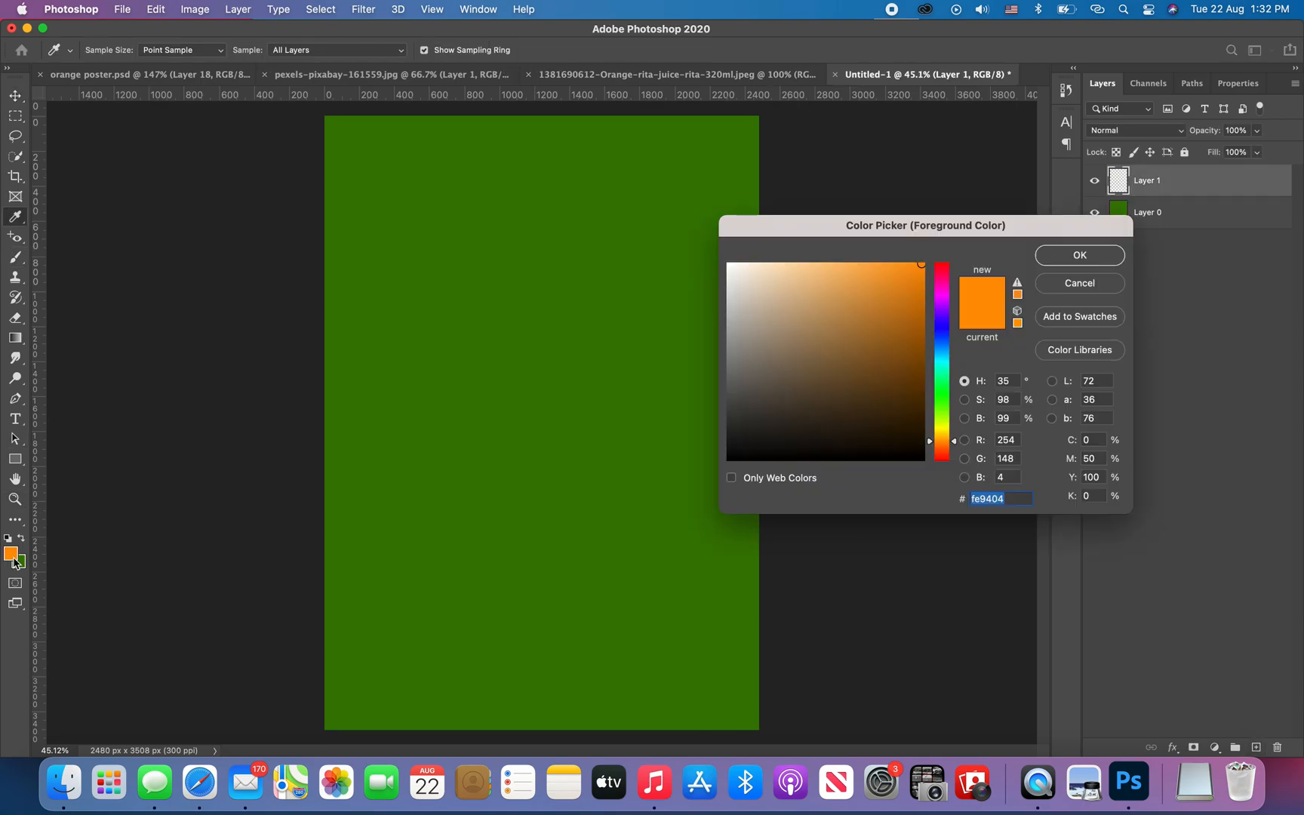
pyautogui.click(912, 440)
pyautogui.click(1081, 256)
pyautogui.click(111, 51)
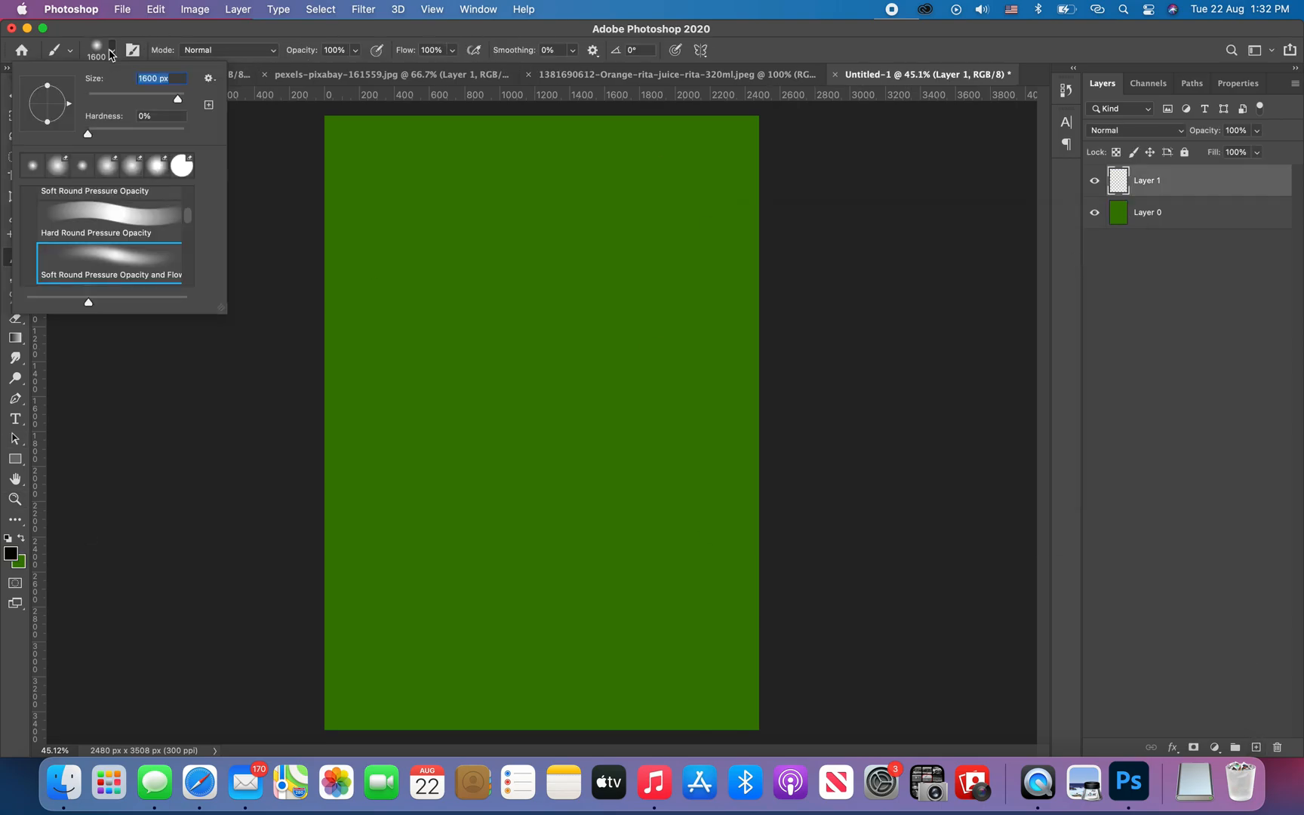
pyautogui.press('Return')
# Paint soft black shading over the canvas's upper-left side and lower-right corner, and lower that layer's opacity to 35%
pyautogui.moveTo(355, 196)
pyautogui.mouseDown()
pyautogui.moveTo(306, 457)
pyautogui.moveTo(337, 548)
pyautogui.mouseUp()
pyautogui.moveTo(319, 267)
pyautogui.mouseDown()
pyautogui.moveTo(477, 151)
pyautogui.moveTo(411, 178)
pyautogui.moveTo(245, 378)
pyautogui.mouseUp()
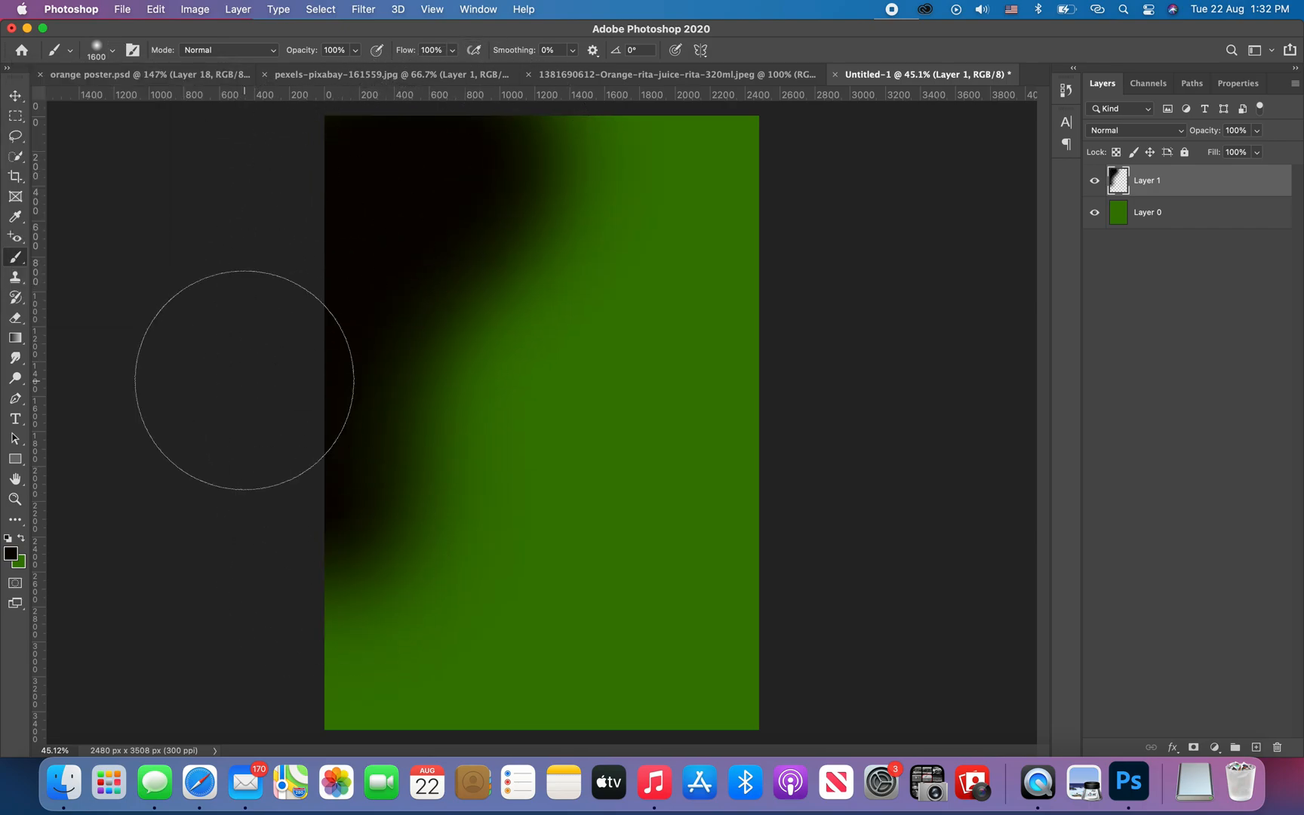
pyautogui.moveTo(597, 713)
pyautogui.mouseDown()
pyautogui.moveTo(738, 661)
pyautogui.moveTo(839, 545)
pyautogui.mouseUp()
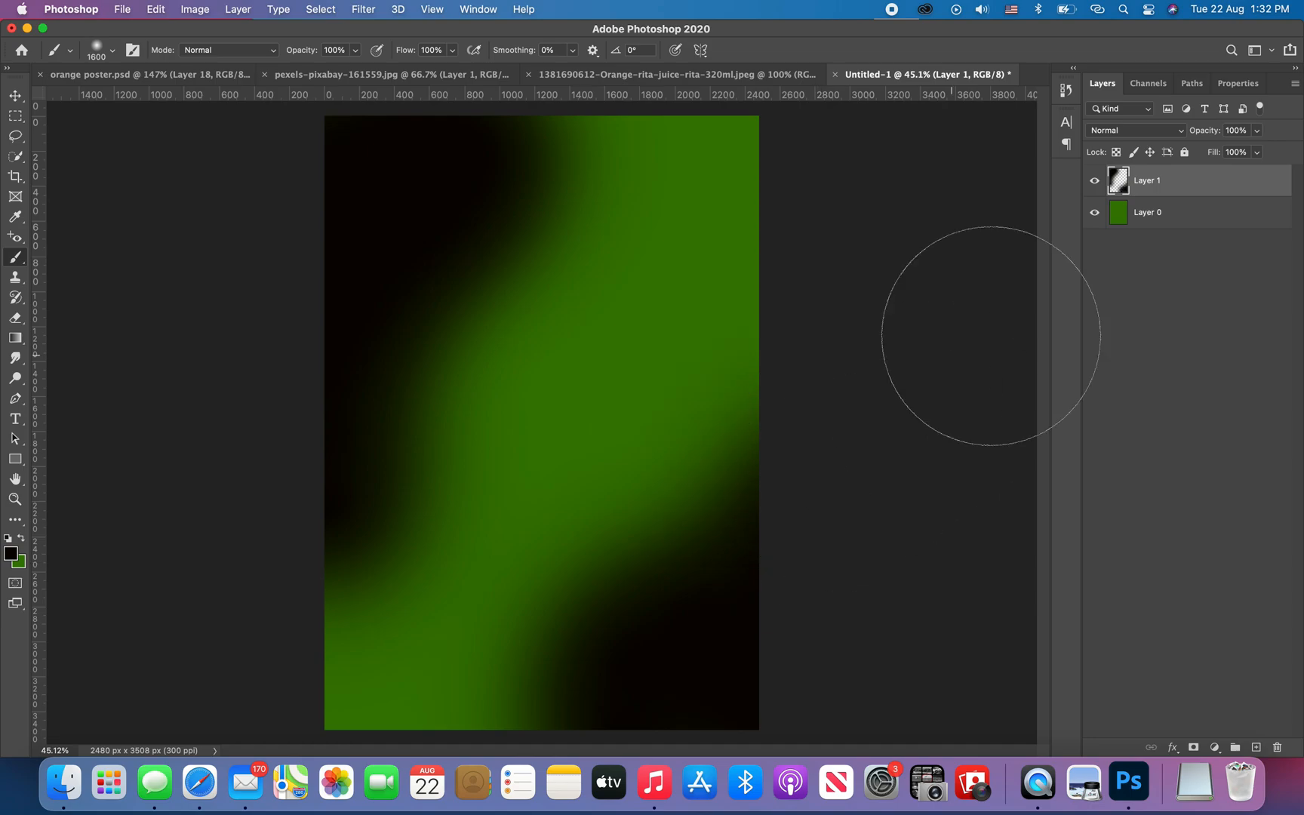
pyautogui.moveTo(1197, 133)
pyautogui.mouseDown()
pyautogui.moveTo(1185, 132)
pyautogui.moveTo(1197, 133)
pyautogui.mouseUp()
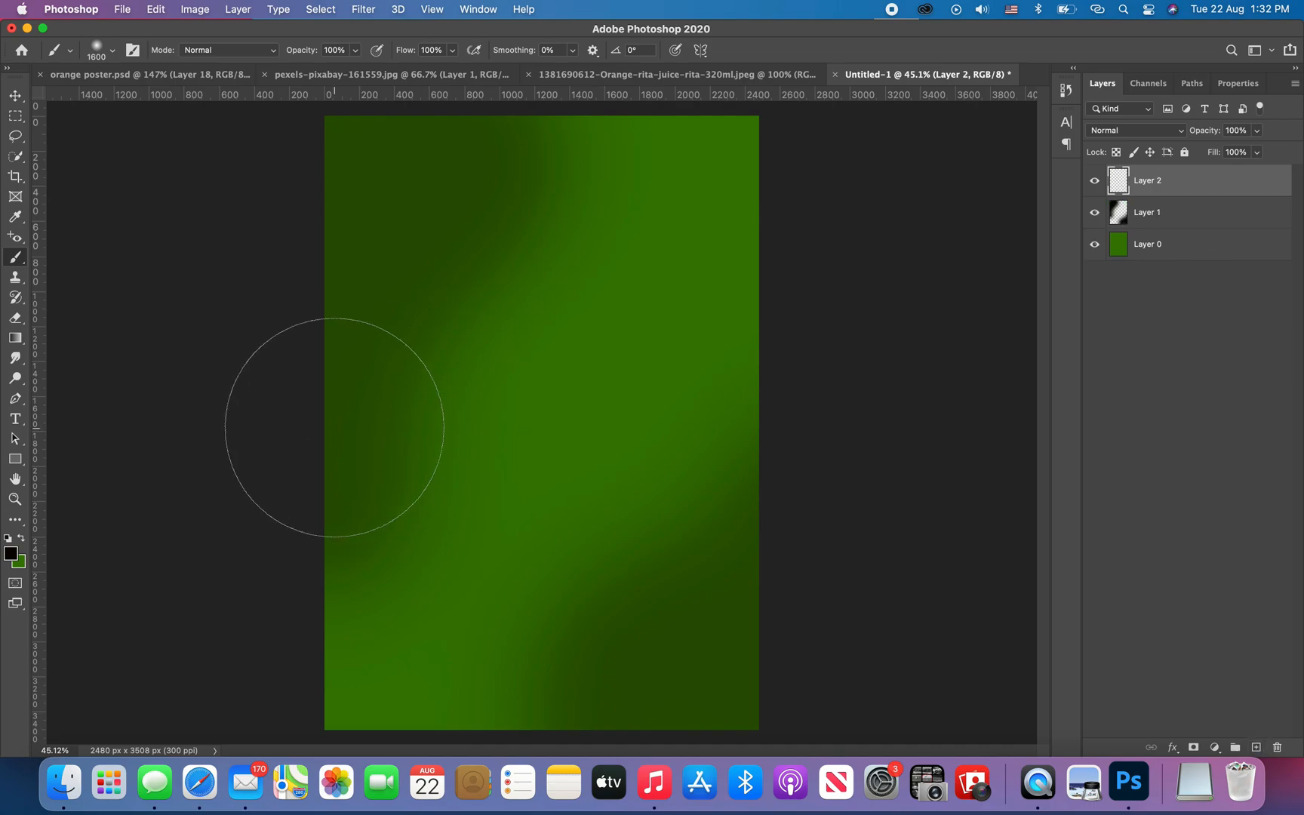
# Paint a soft black band across the middle of the canvas on a new layer and set its opacity to 40%
pyautogui.moveTo(354, 423)
pyautogui.mouseDown()
pyautogui.moveTo(819, 465)
pyautogui.moveTo(768, 424)
pyautogui.moveTo(647, 417)
pyautogui.moveTo(856, 383)
pyautogui.mouseUp()
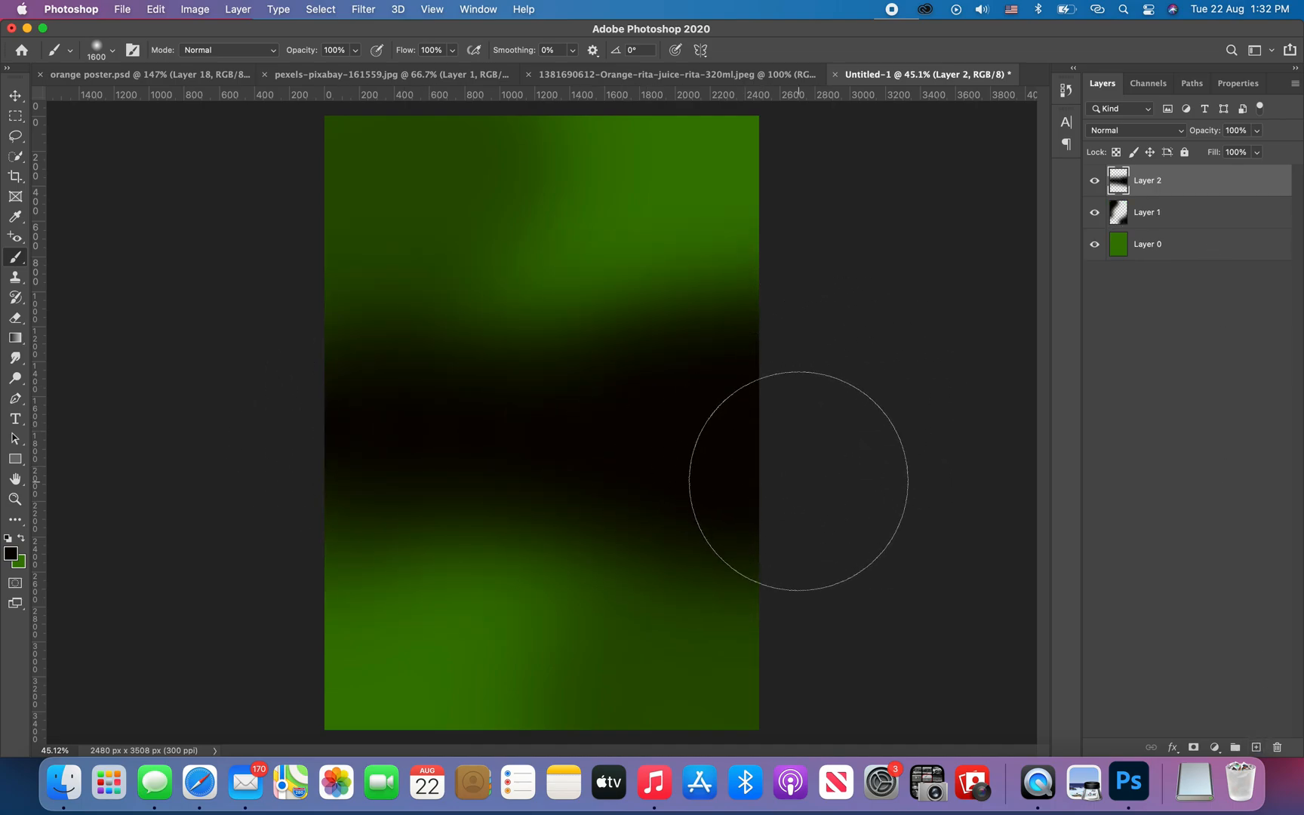
pyautogui.moveTo(1169, 132); pyautogui.dragTo(1217, 134)
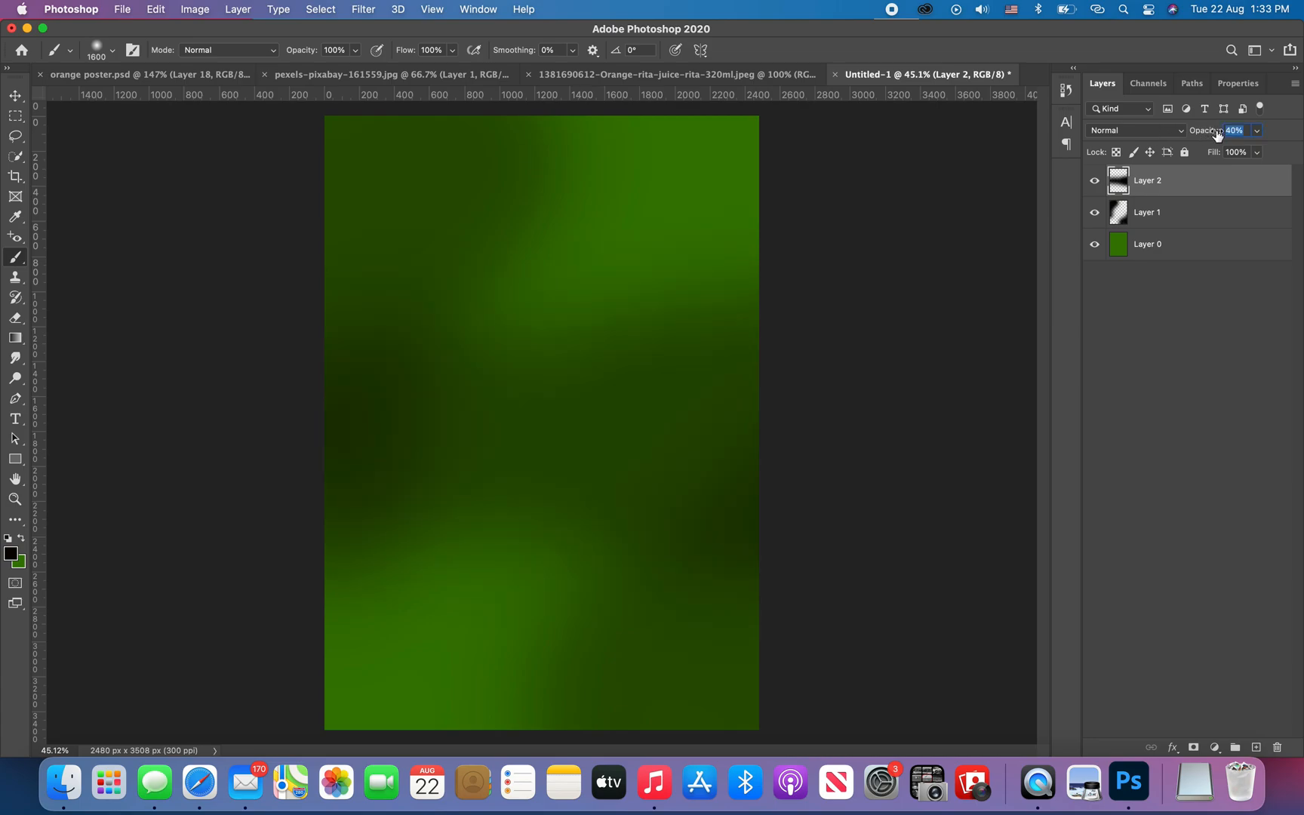
# Add another layer, brush a broader black band across the middle, finishing at 1300 px, and set its opacity to 23%
pyautogui.click(1256, 748)
pyautogui.moveTo(673, 463)
pyautogui.mouseDown()
pyautogui.moveTo(719, 441)
pyautogui.moveTo(816, 441)
pyautogui.moveTo(768, 426)
pyautogui.moveTo(821, 356)
pyautogui.mouseUp()
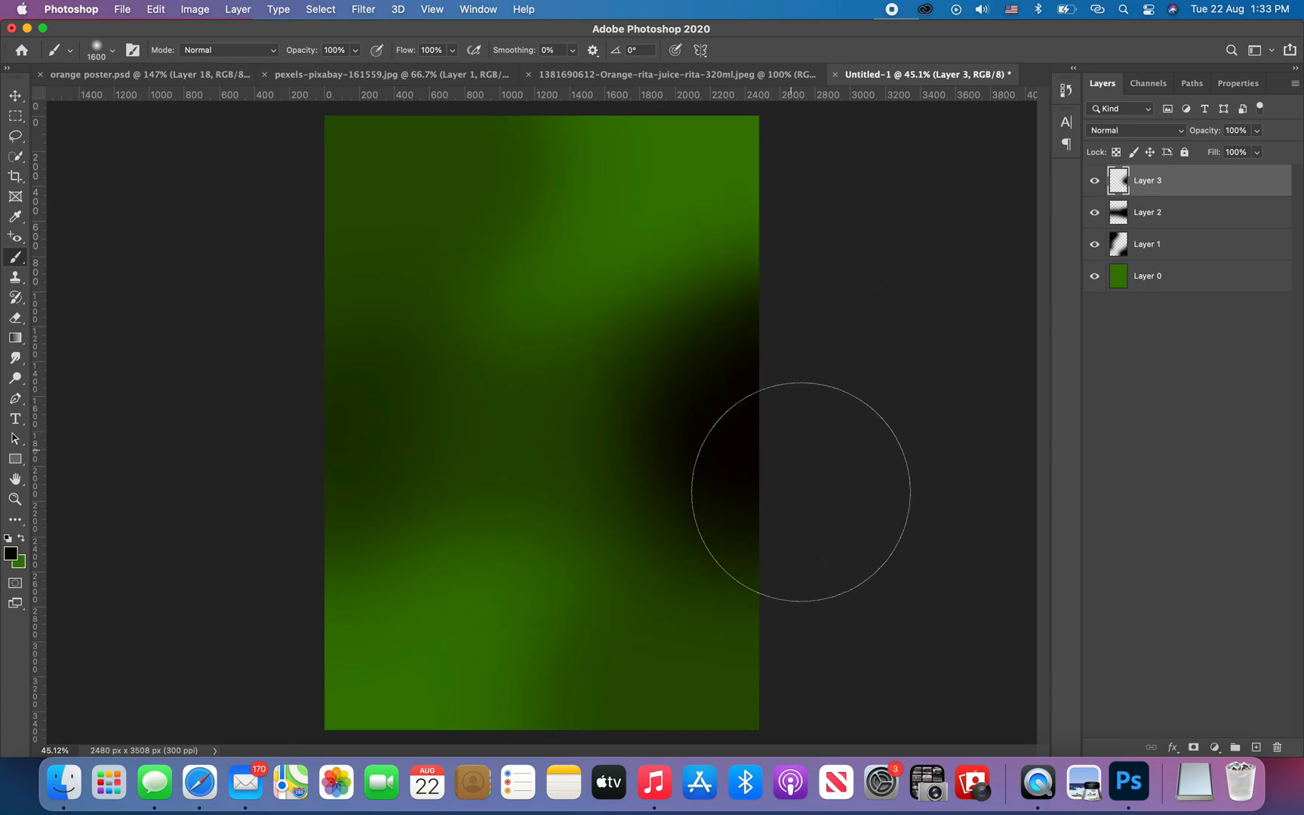
pyautogui.press('[')
pyautogui.press('[')
pyautogui.press('[')
pyautogui.moveTo(666, 436); pyautogui.dragTo(268, 417)
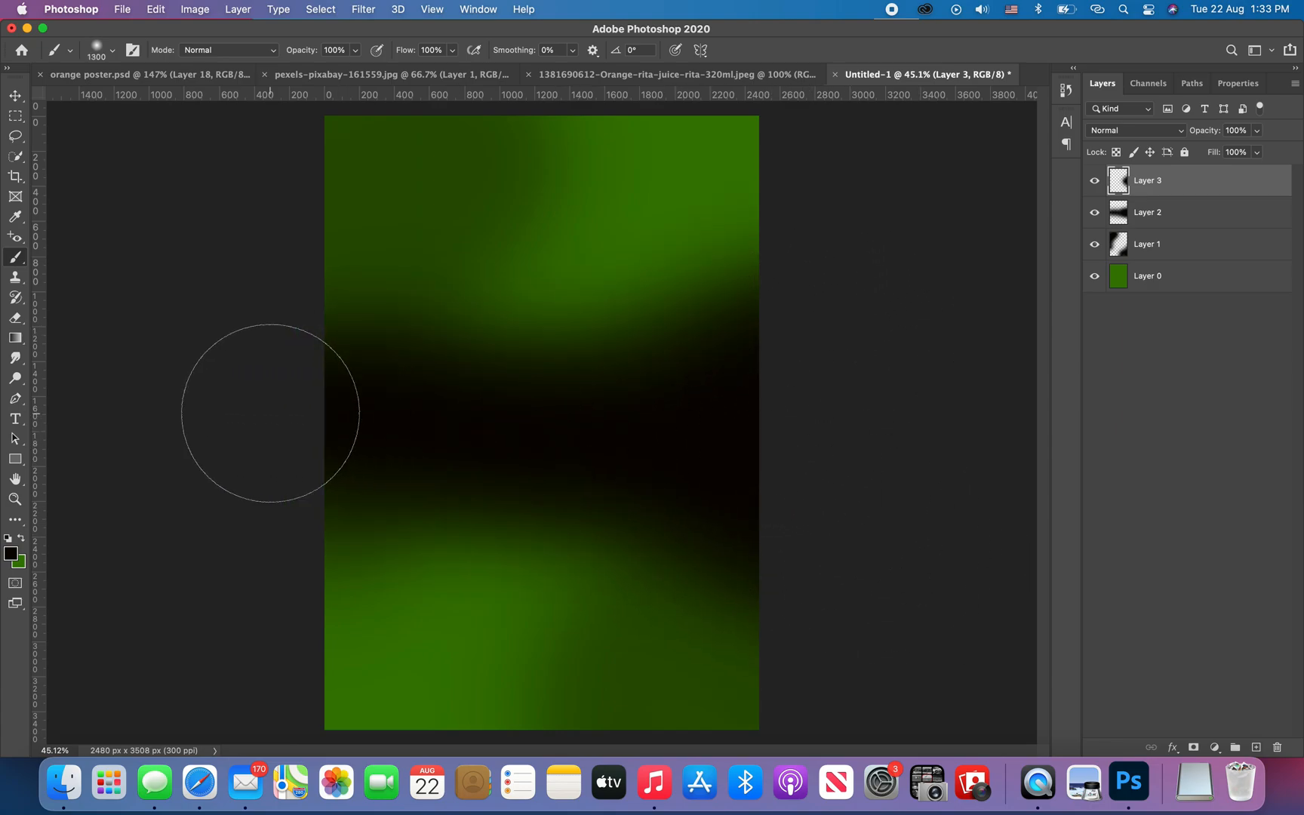
pyautogui.moveTo(336, 531)
pyautogui.mouseDown()
pyautogui.moveTo(507, 510)
pyautogui.moveTo(702, 410)
pyautogui.mouseUp()
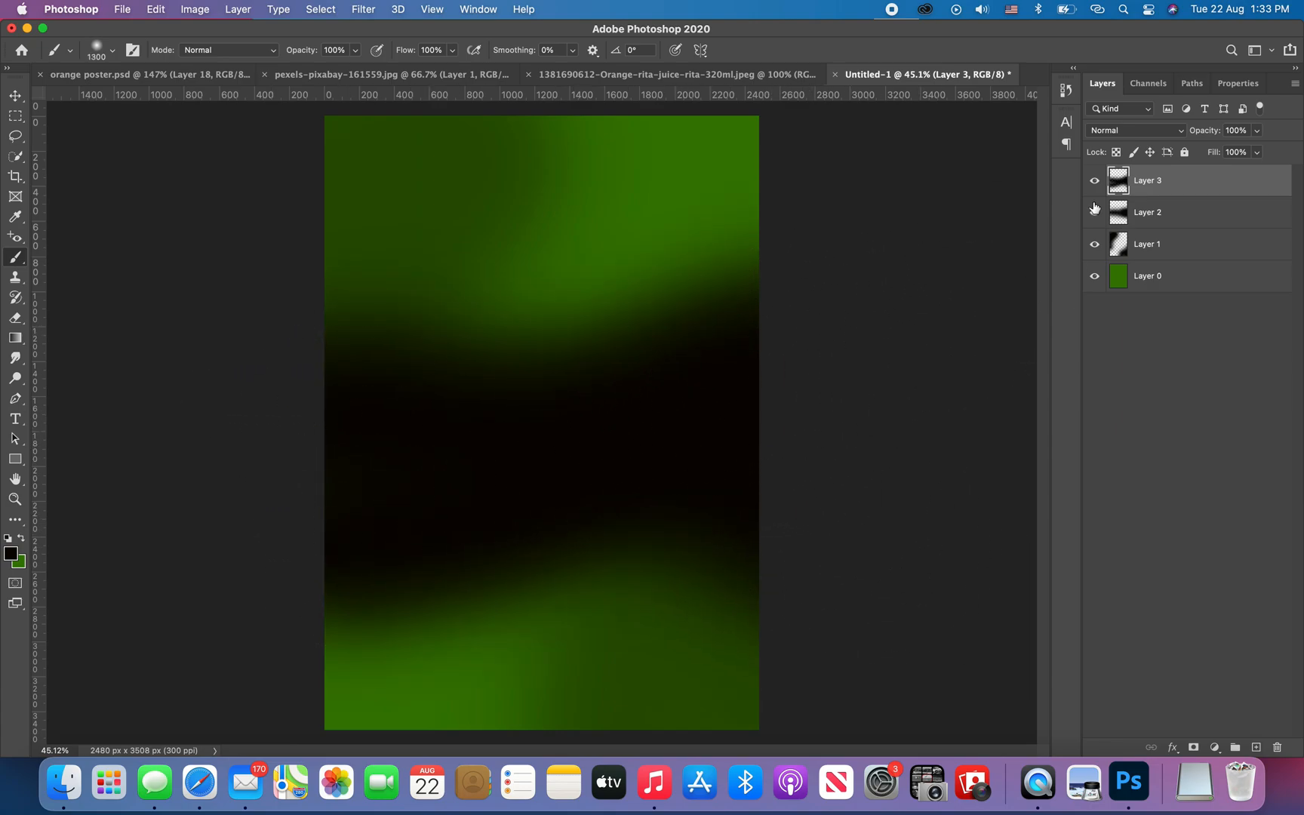
pyautogui.moveTo(1171, 131); pyautogui.dragTo(1154, 130)
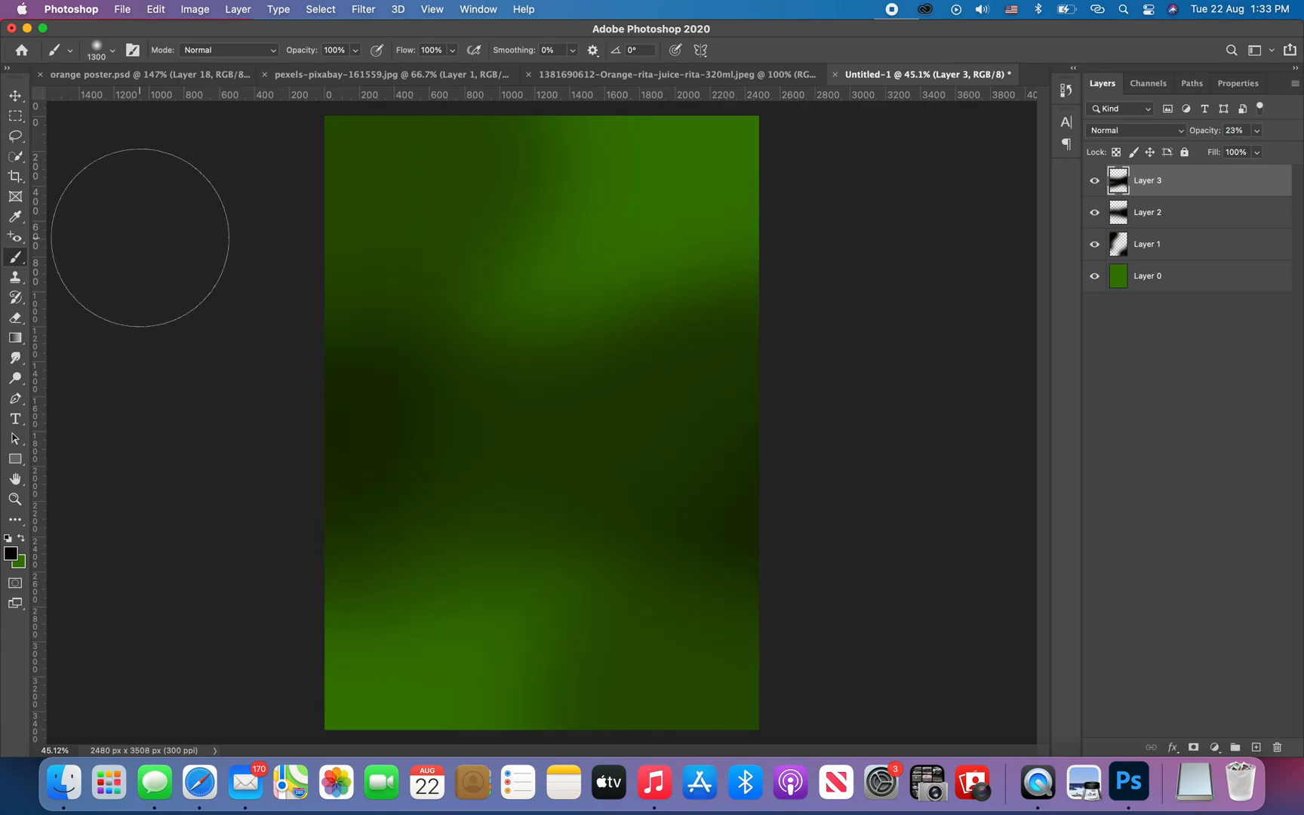
# Soften the dark shading on Layers 3, 2 and 1 with a soft 1100 px eraser, undoing the last strong stroke and lowering flow to 3%
pyautogui.click(16, 312)
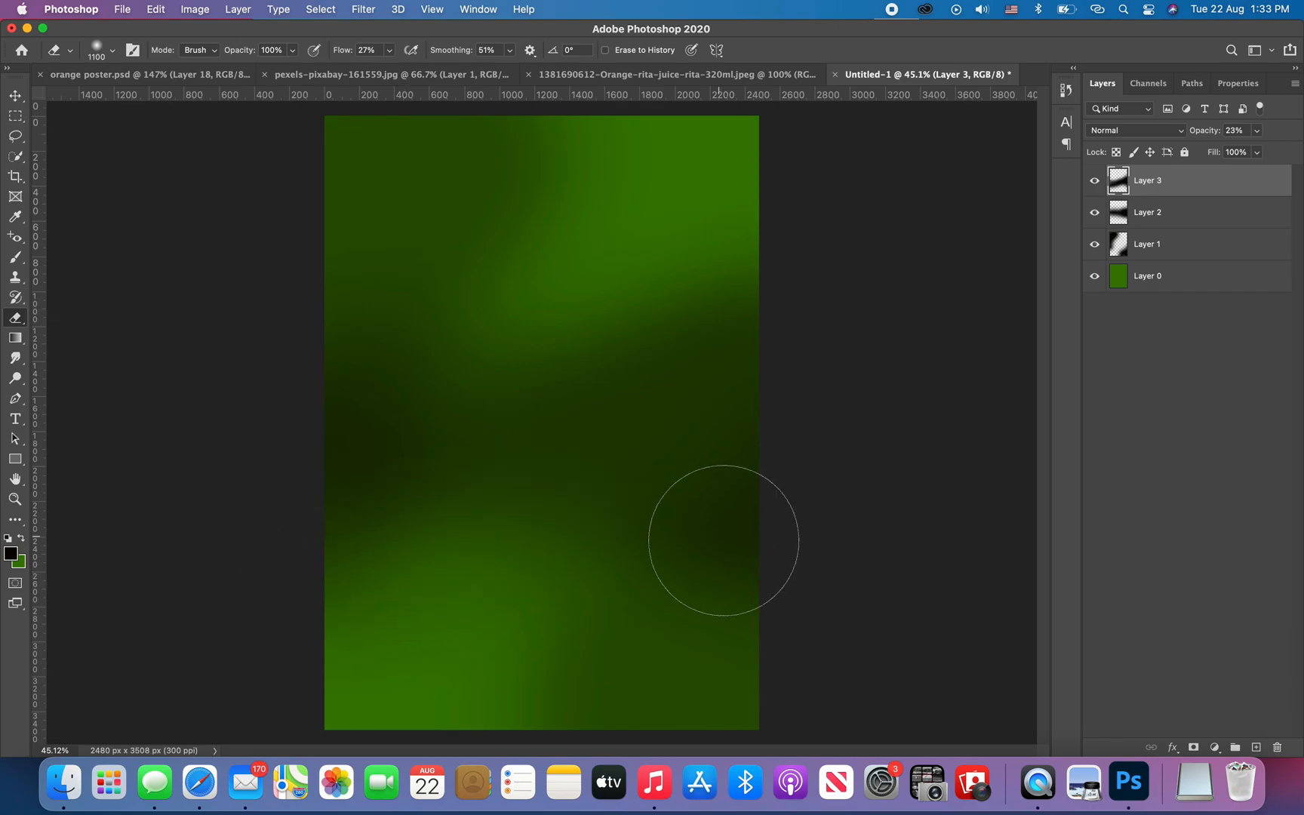
pyautogui.click(1141, 220)
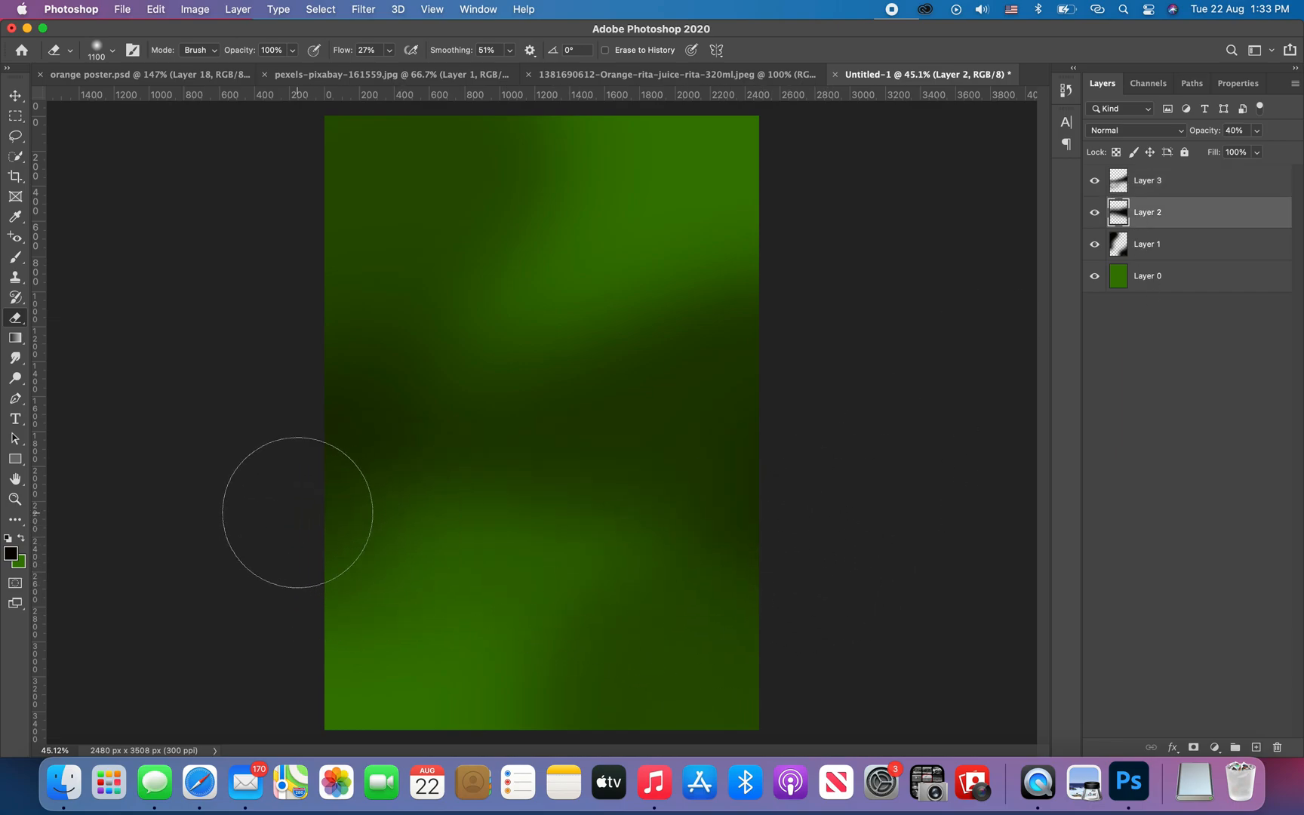
pyautogui.moveTo(174, 356)
pyautogui.mouseDown()
pyautogui.moveTo(354, 372)
pyautogui.moveTo(747, 258)
pyautogui.moveTo(737, 265)
pyautogui.moveTo(780, 364)
pyautogui.moveTo(371, 377)
pyautogui.mouseUp()
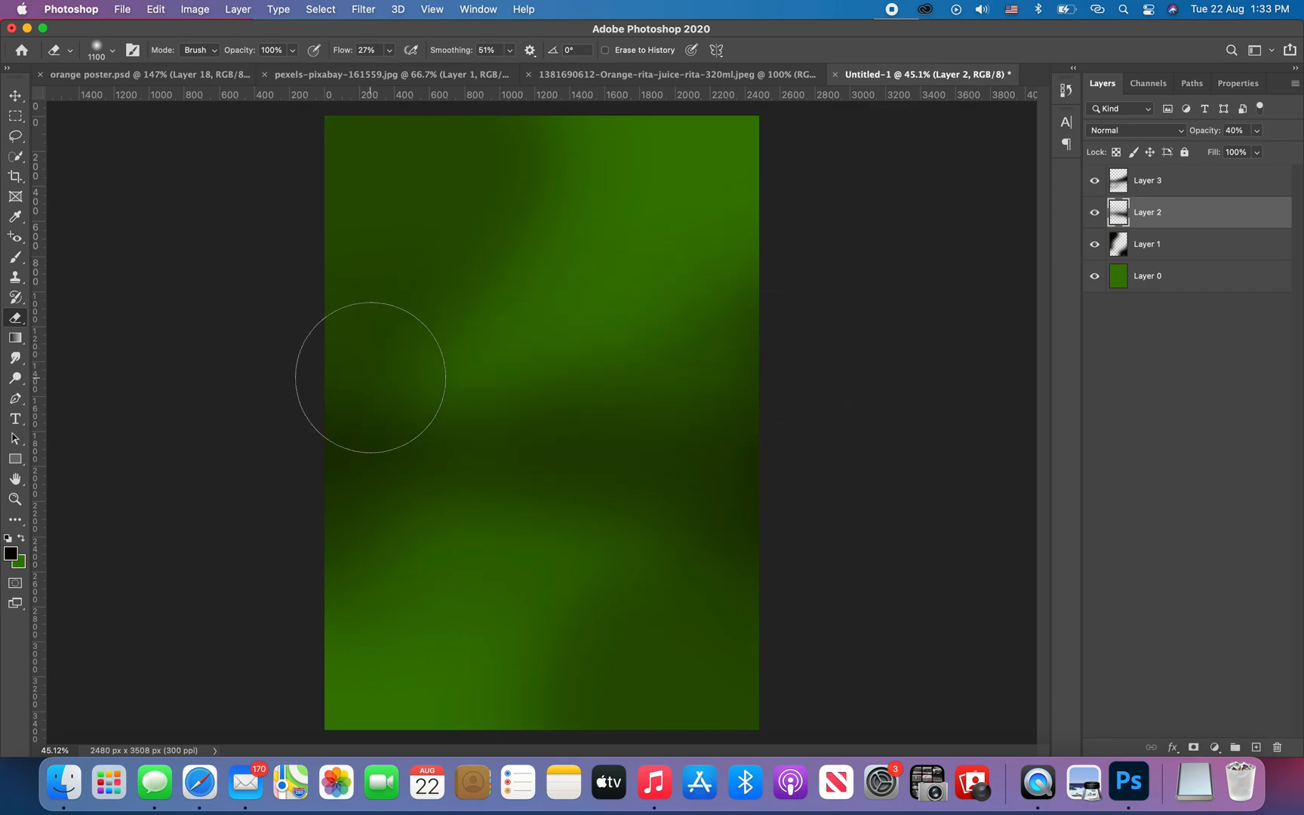
pyautogui.press('super+z')
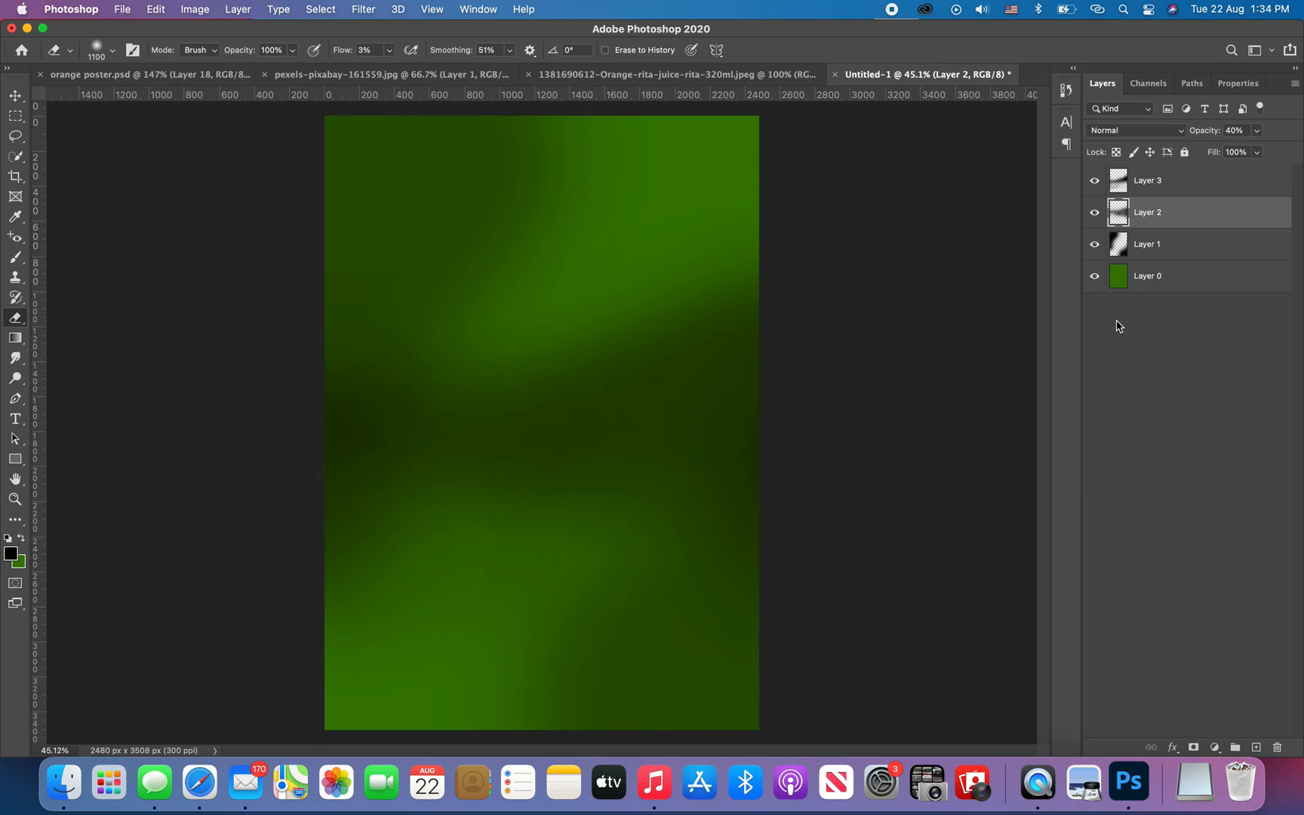
pyautogui.click(1170, 249)
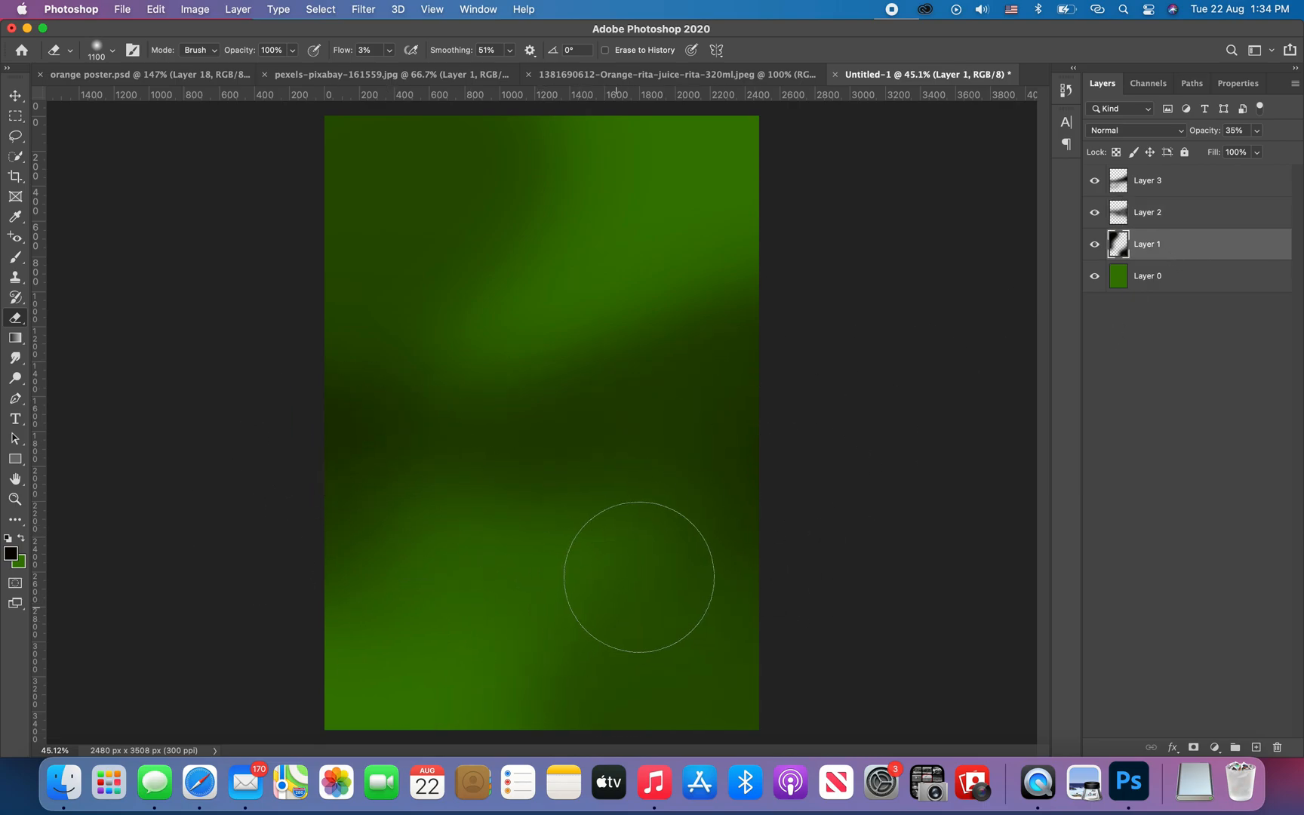
# Copy the whole orange from pexels-pixabay-161559.jpg into the green Untitled-1 poster
pyautogui.click(15, 95)
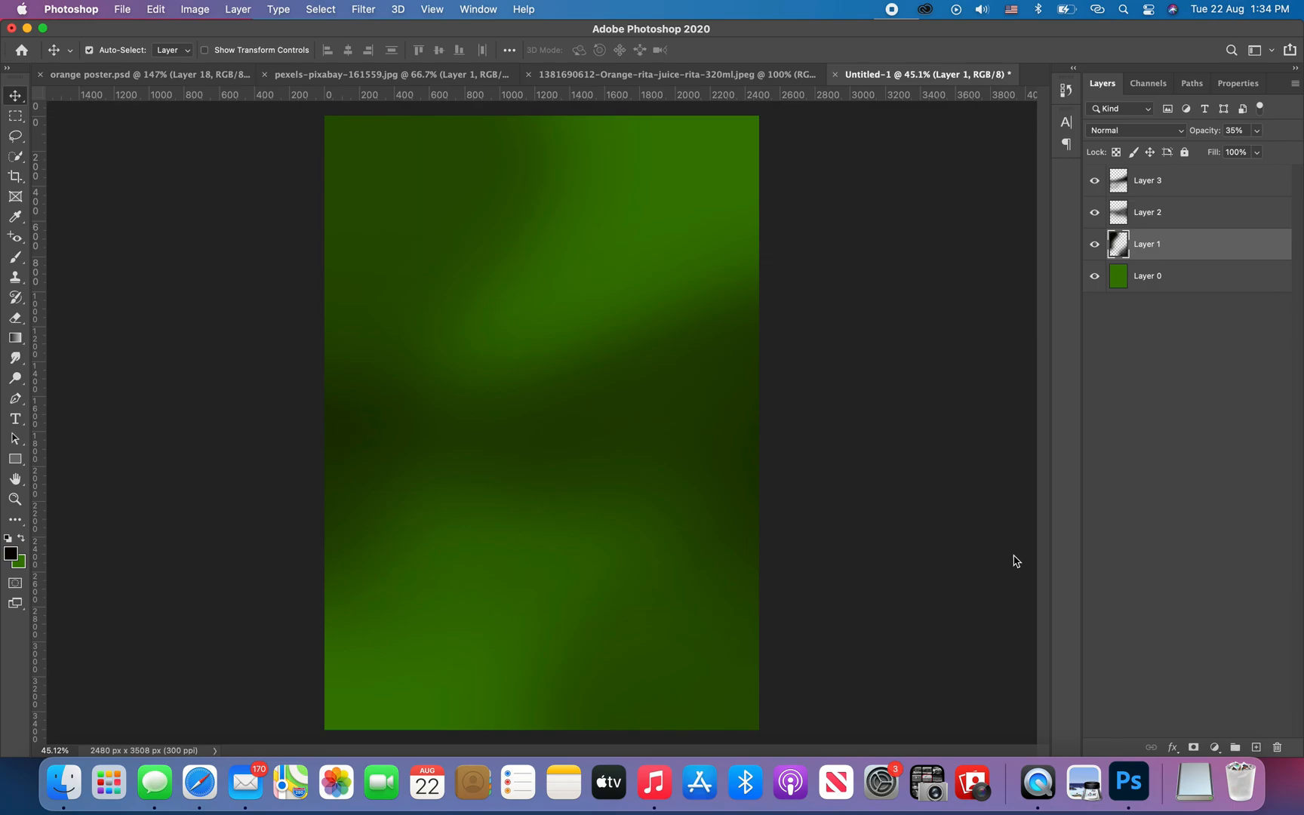
pyautogui.click(393, 74)
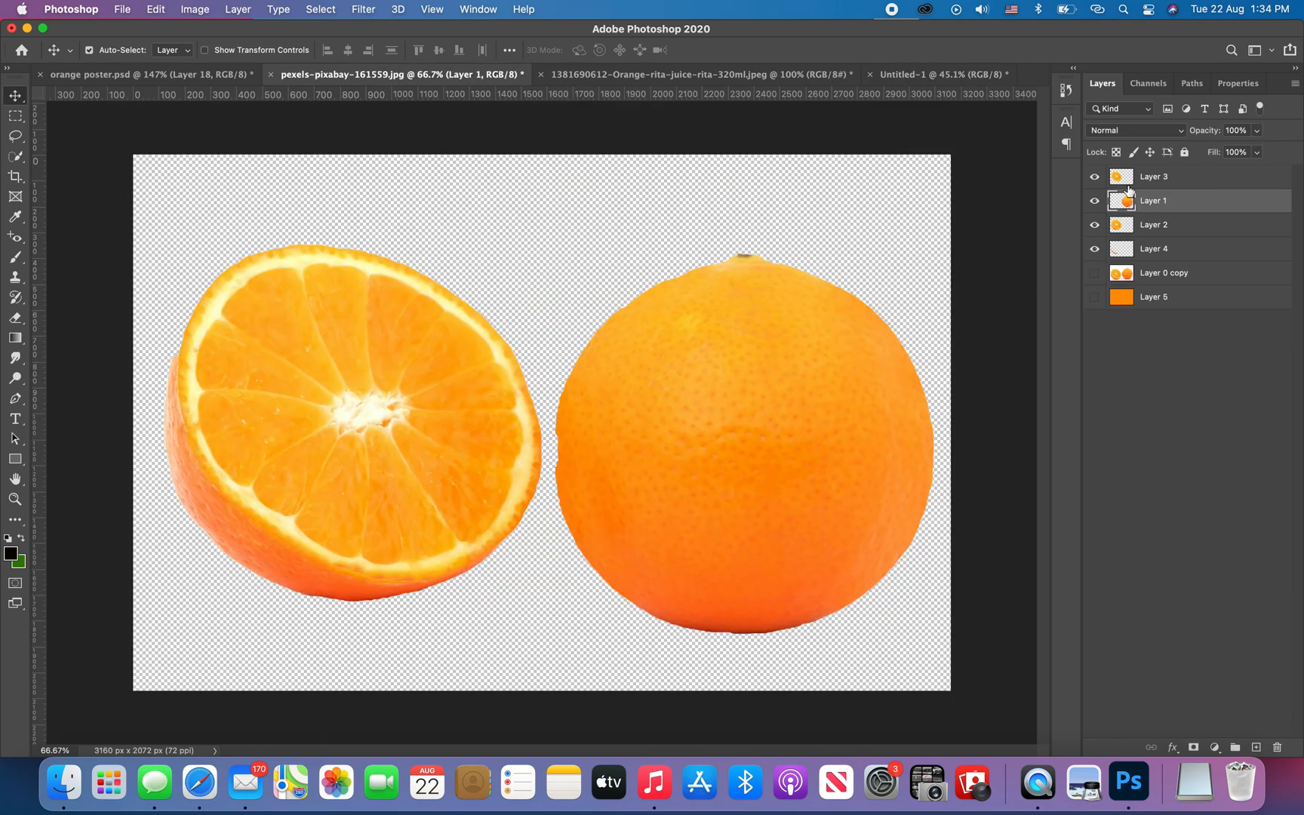
pyautogui.moveTo(1128, 191); pyautogui.dragTo(624, 339)
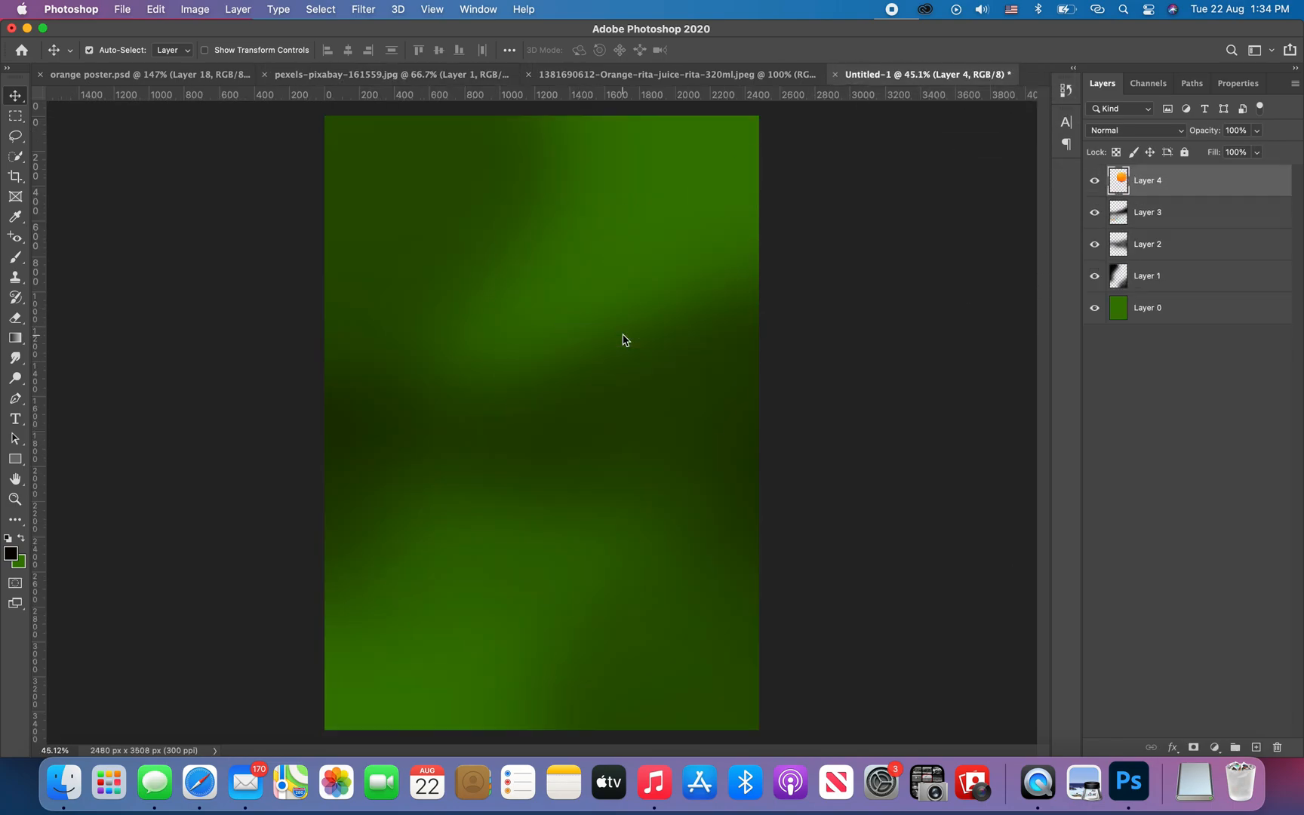
# Scale the orange down proportionally and place it in the lower-left part of the poster
pyautogui.press('super+t')
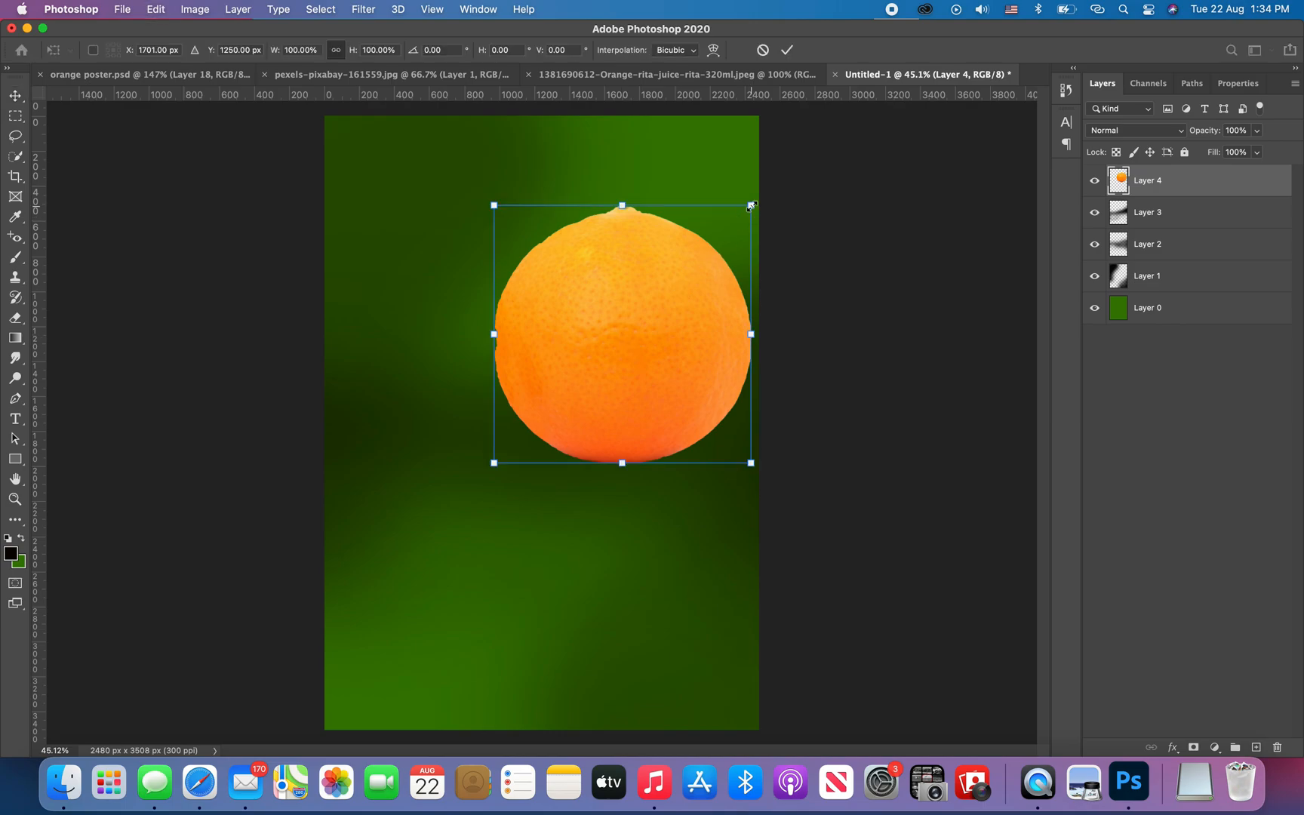
pyautogui.moveTo(751, 205); pyautogui.dragTo(678, 279)
pyautogui.press('Return')
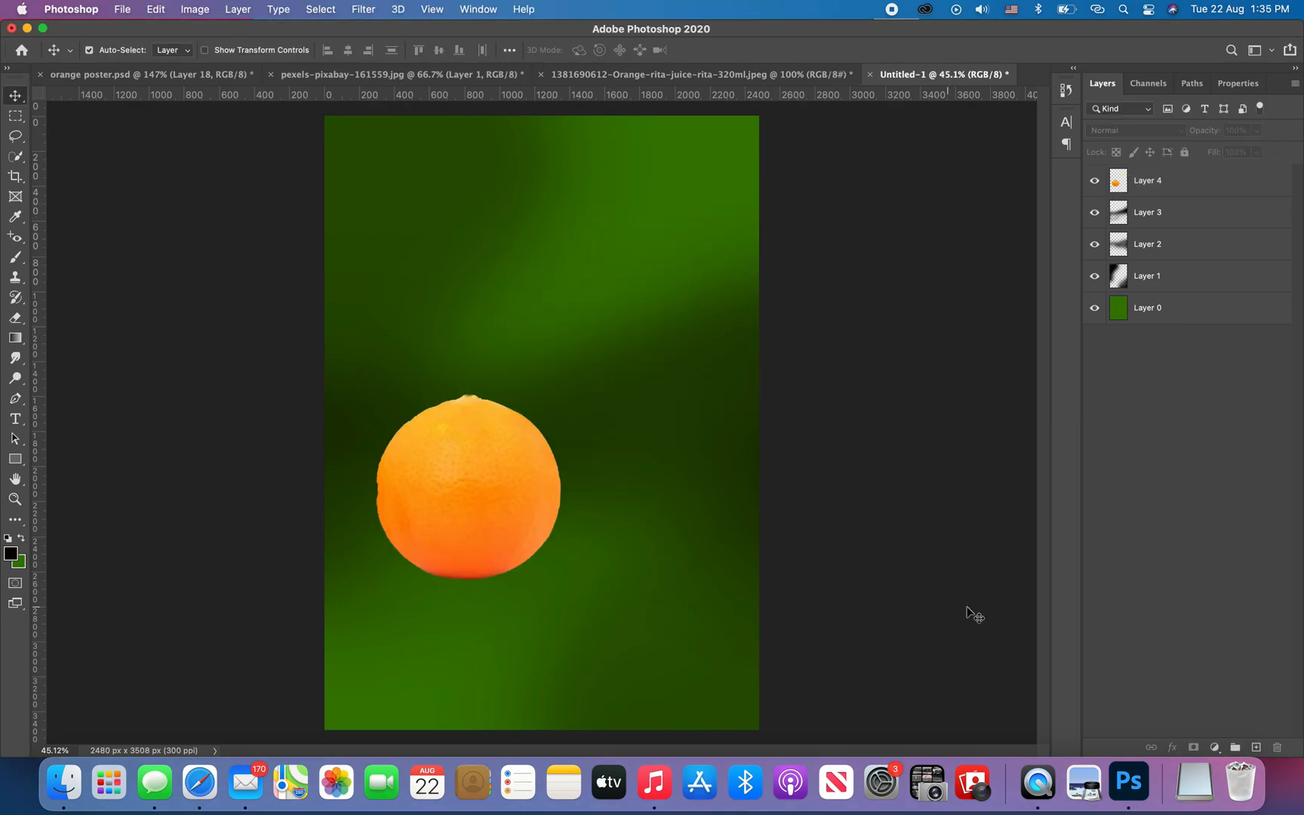
# On a new layer, paint one soft 1300 px dab above the orange in a color sampled from the orange's upper skin
pyautogui.click(1256, 747)
pyautogui.click(11, 553)
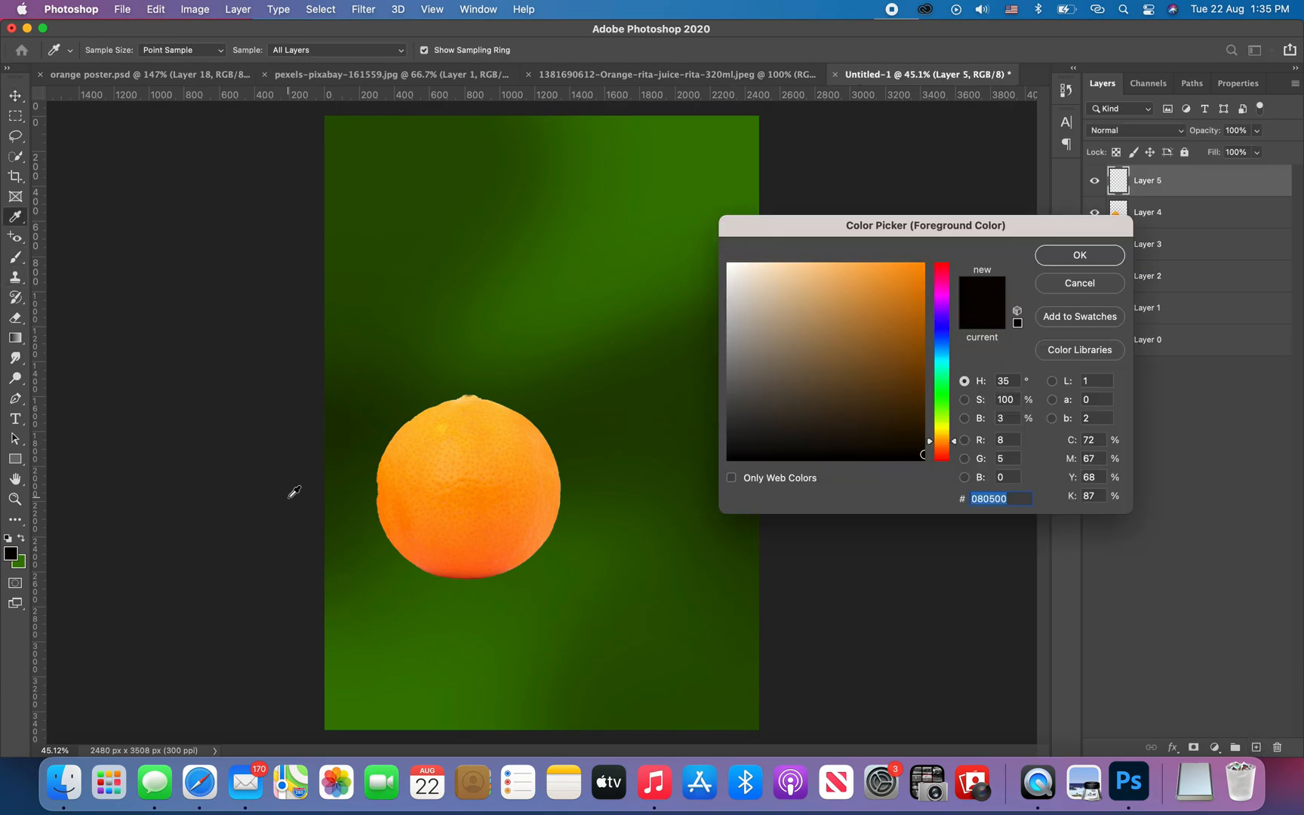
pyautogui.click(477, 407)
pyautogui.click(1080, 255)
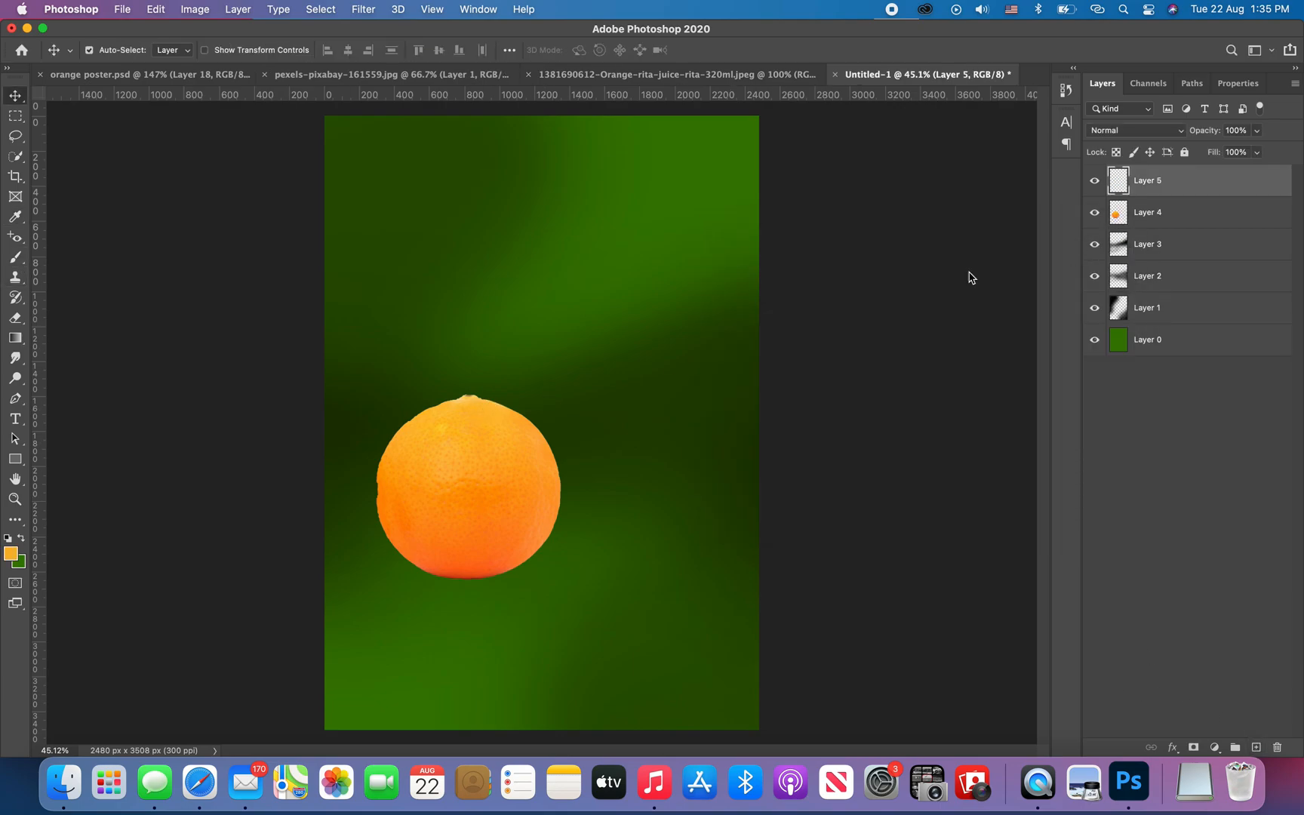
pyautogui.click(15, 258)
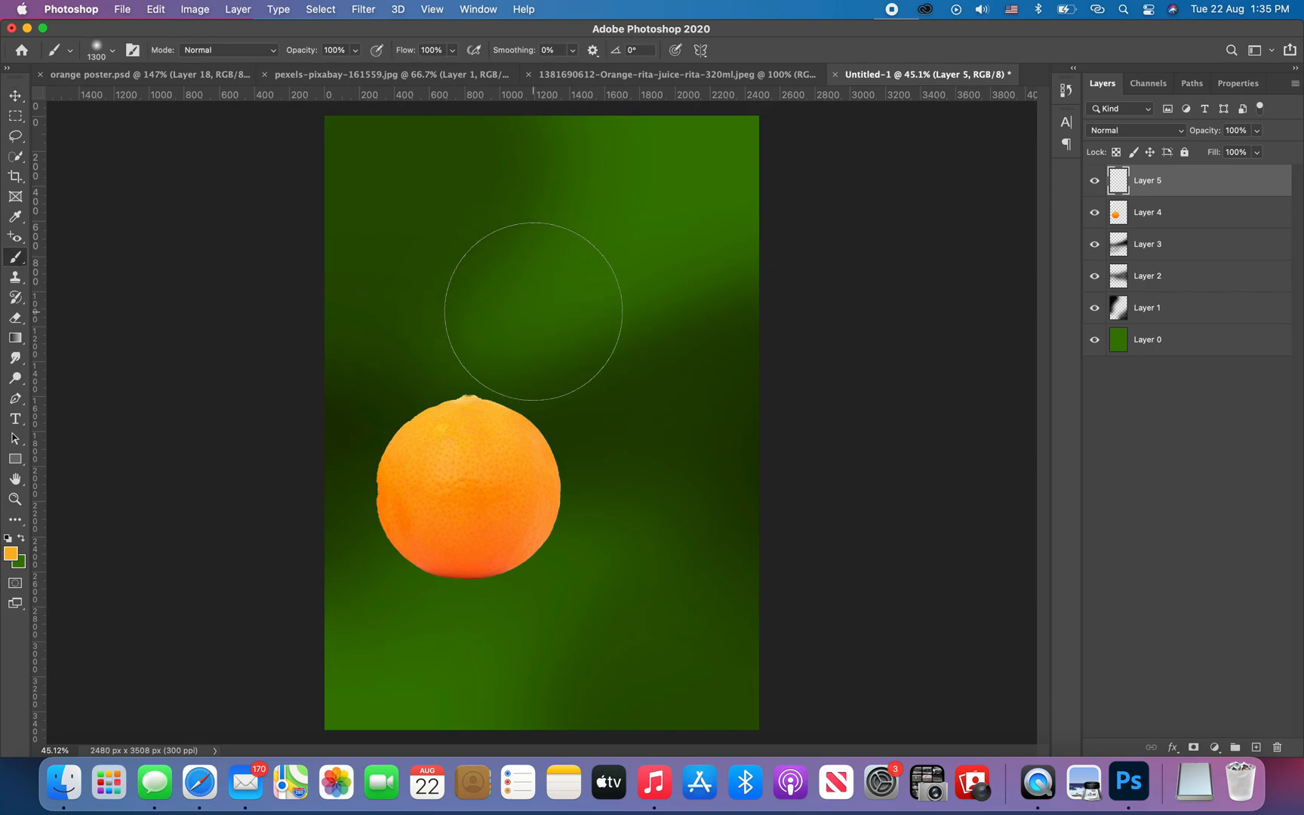
pyautogui.click(534, 304)
# Flatten the orange dab to about 27% of its height and place it as a glow directly beneath the orange
pyautogui.click(15, 96)
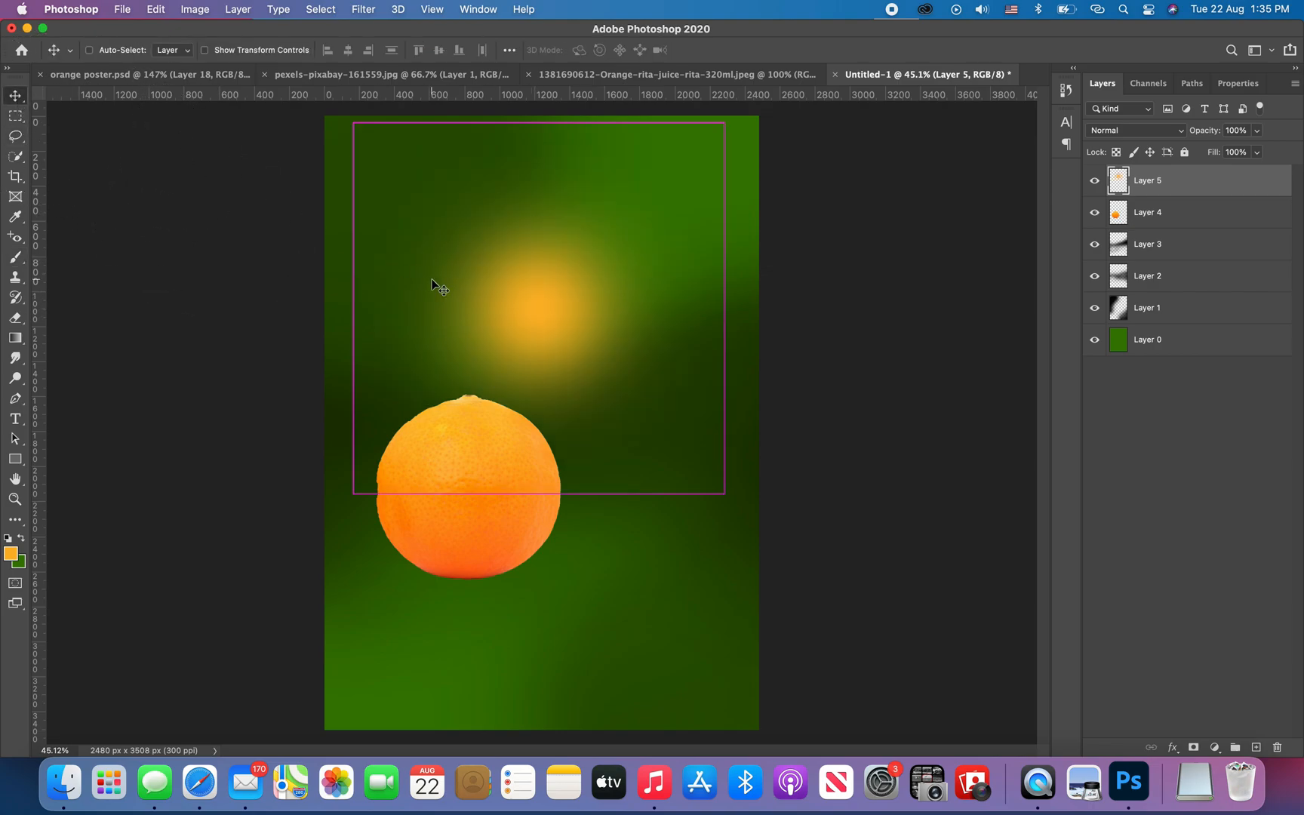
pyautogui.press('super+t')
pyautogui.moveTo(538, 143); pyautogui.dragTo(531, 381)
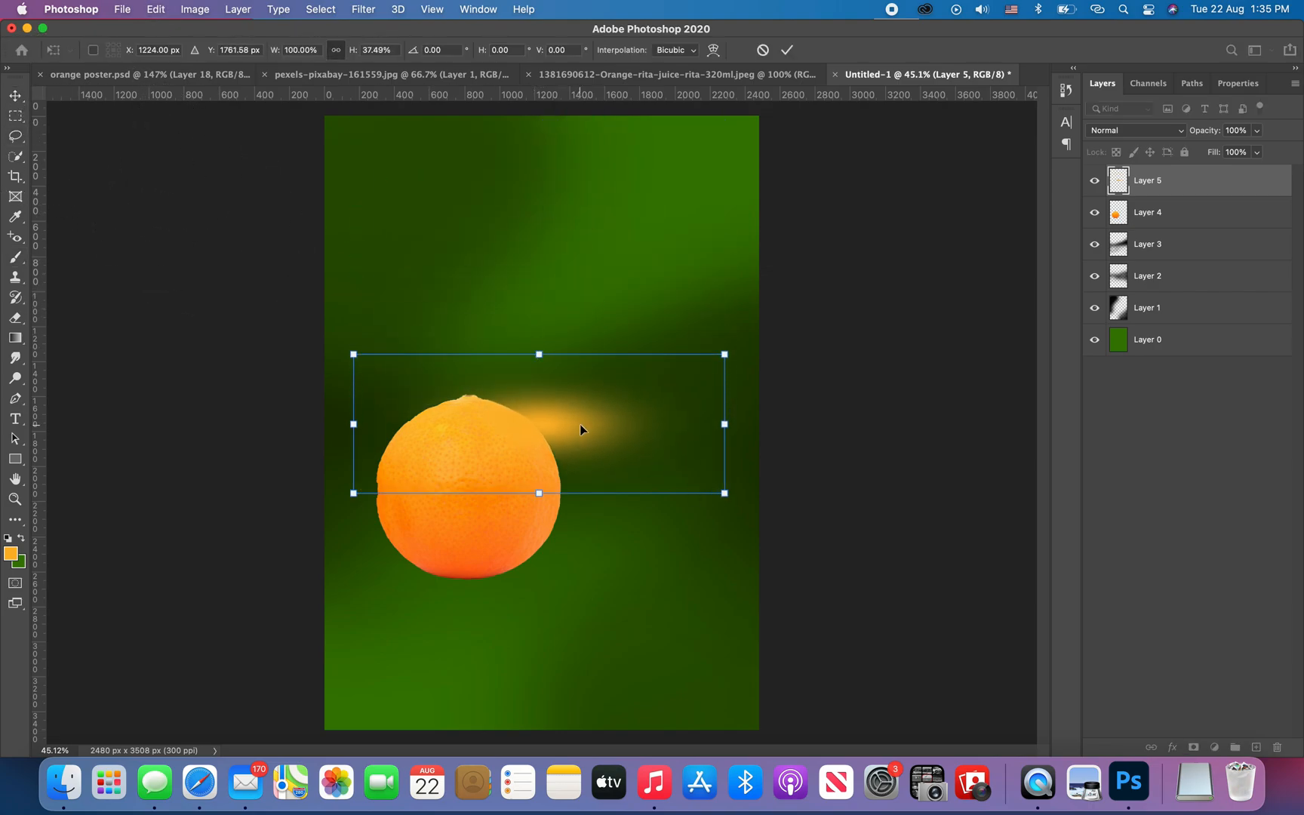
pyautogui.moveTo(580, 424); pyautogui.dragTo(498, 622)
pyautogui.moveTo(458, 690); pyautogui.dragTo(468, 603)
pyautogui.press('Return')
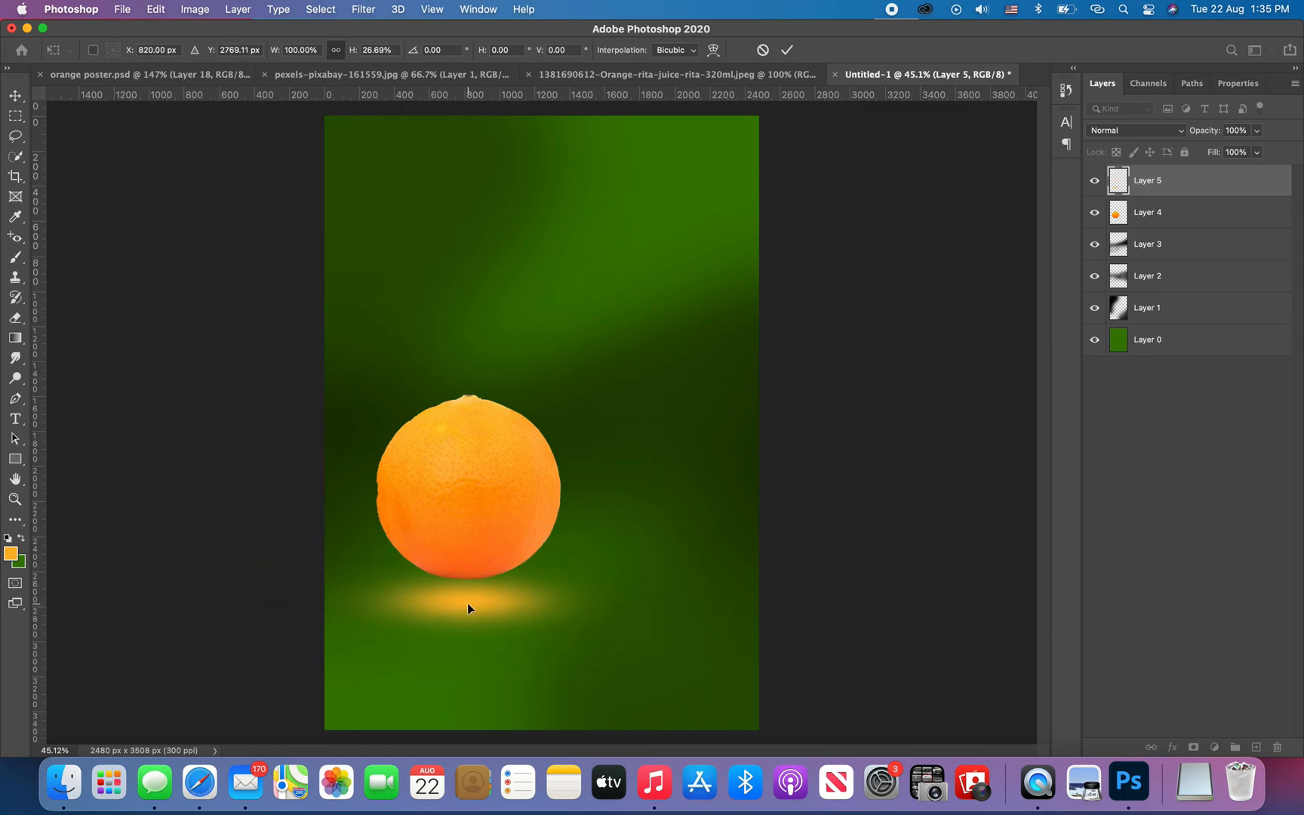
# Add a new layer and paint a stronger soft orange glow in the upper middle of the canvas
pyautogui.click(1257, 747)
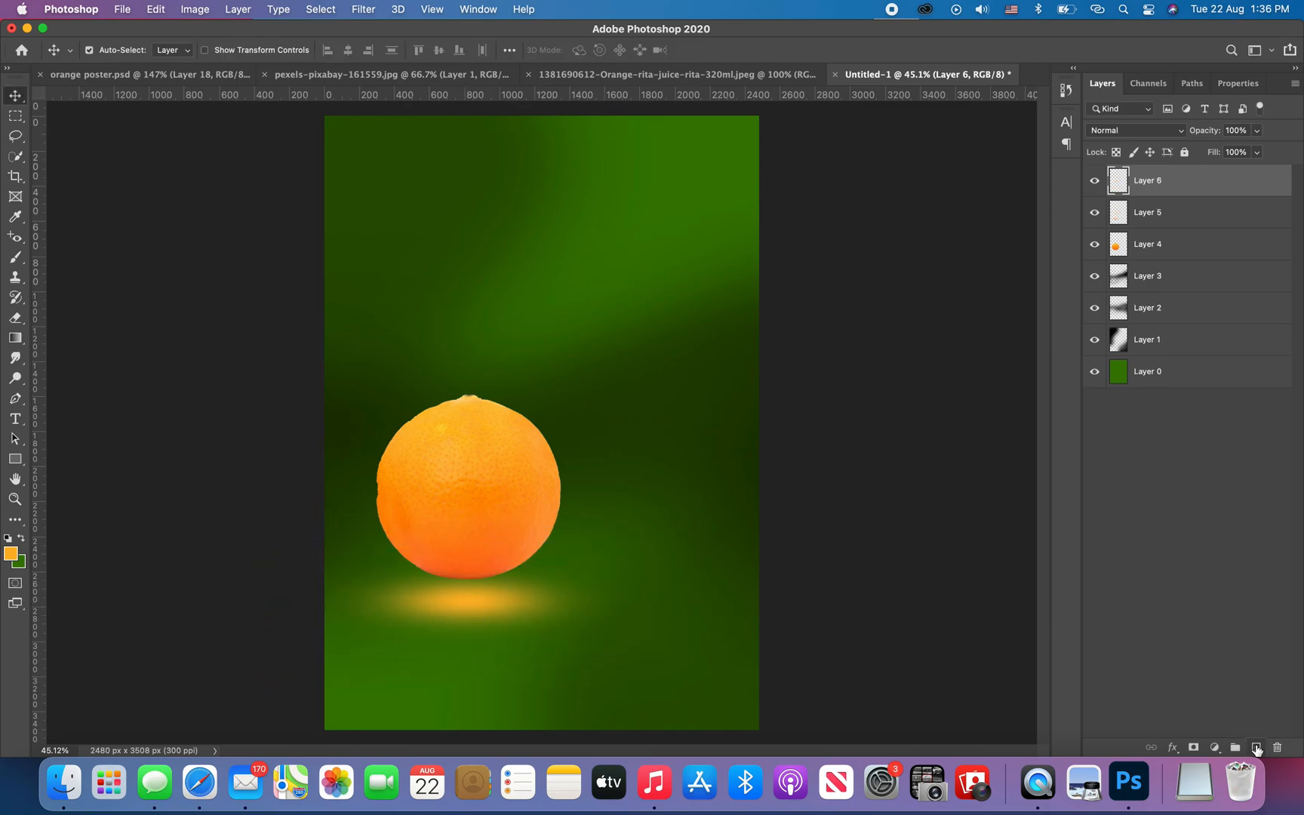
pyautogui.click(17, 257)
pyautogui.click(530, 239)
pyautogui.click(530, 239)
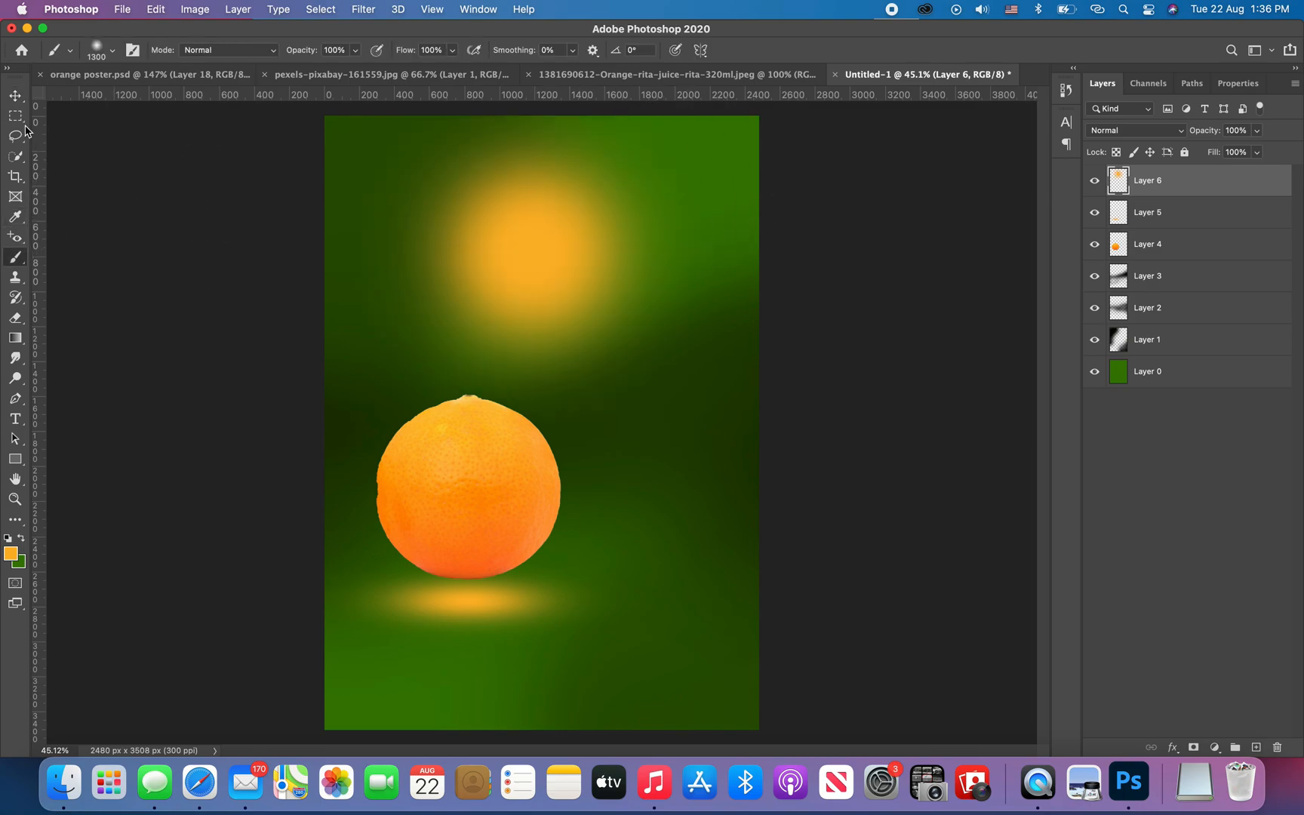
# Move the large orange glow into the poster's upper-right corner and stretch it wider and slightly taller
pyautogui.click(15, 96)
pyautogui.moveTo(576, 215); pyautogui.dragTo(669, 174)
pyautogui.press('super+t')
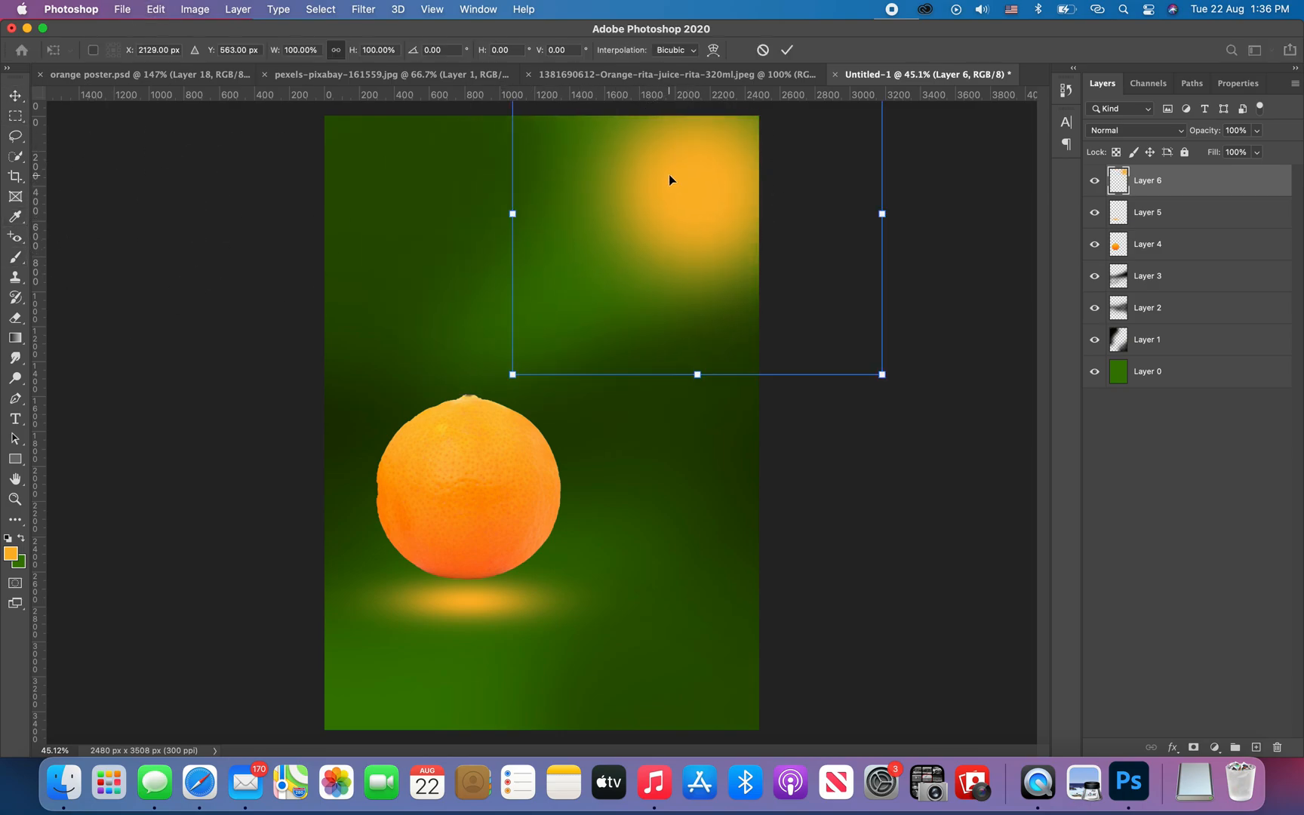
pyautogui.moveTo(512, 214); pyautogui.dragTo(428, 213)
pyautogui.moveTo(629, 198); pyautogui.dragTo(675, 197)
pyautogui.moveTo(702, 373); pyautogui.dragTo(702, 393)
pyautogui.moveTo(475, 222); pyautogui.dragTo(375, 221)
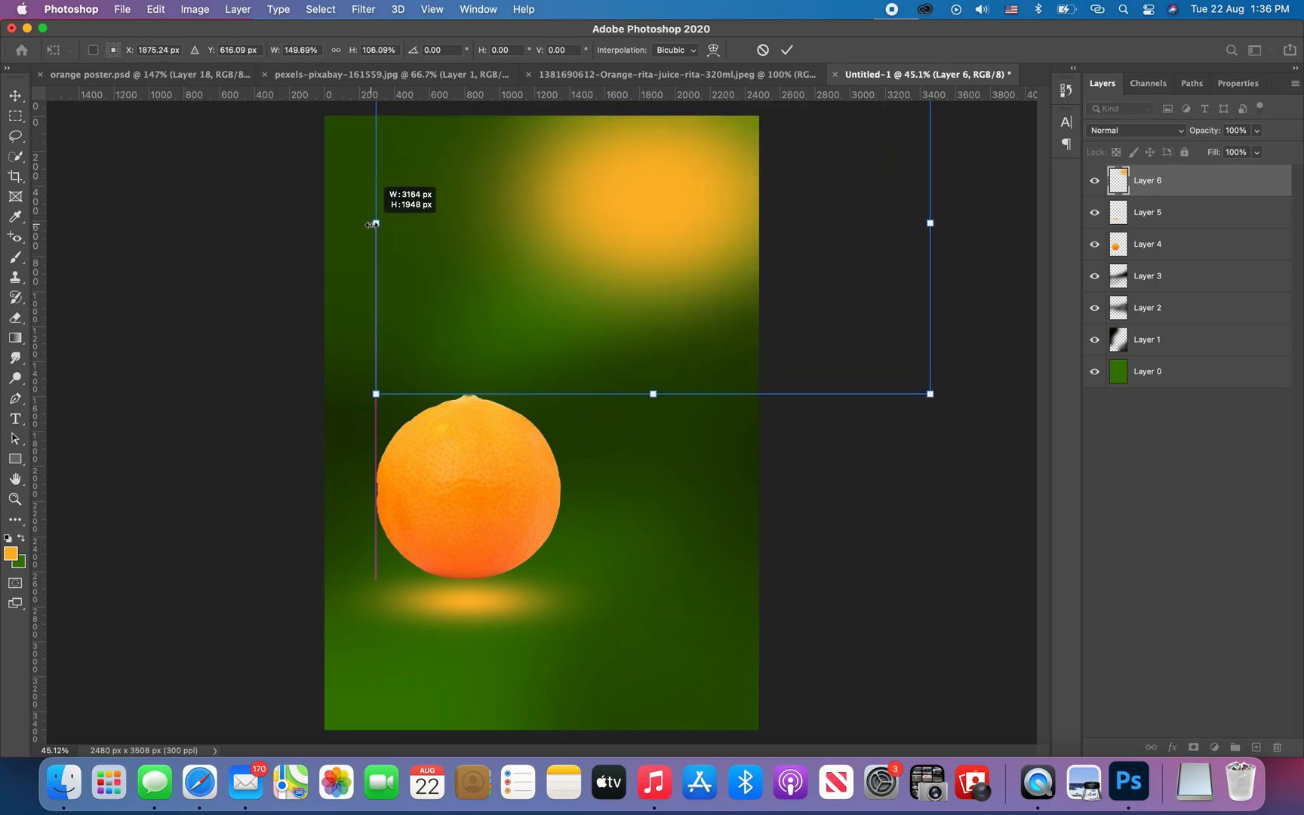
pyautogui.moveTo(573, 214); pyautogui.dragTo(632, 200)
pyautogui.moveTo(456, 199); pyautogui.dragTo(388, 200)
pyautogui.moveTo(701, 368)
pyautogui.mouseDown()
pyautogui.moveTo(693, 400)
pyautogui.moveTo(692, 382)
pyautogui.mouseUp()
pyautogui.moveTo(679, 194); pyautogui.dragTo(714, 180)
pyautogui.press('Return')
pyautogui.click(896, 367)
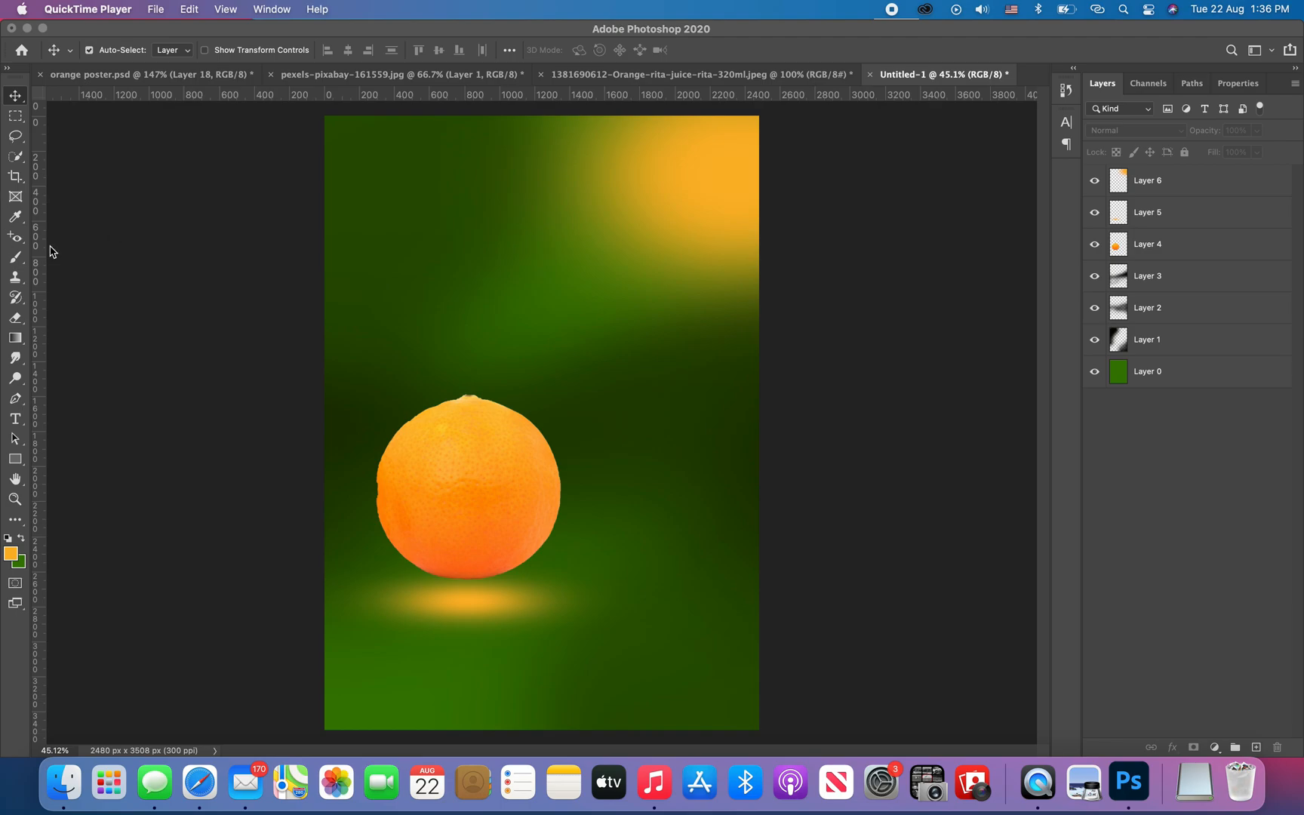
# Lasso the upper part of the orange along a curved line and delete it from Layer 4
pyautogui.click(52, 251)
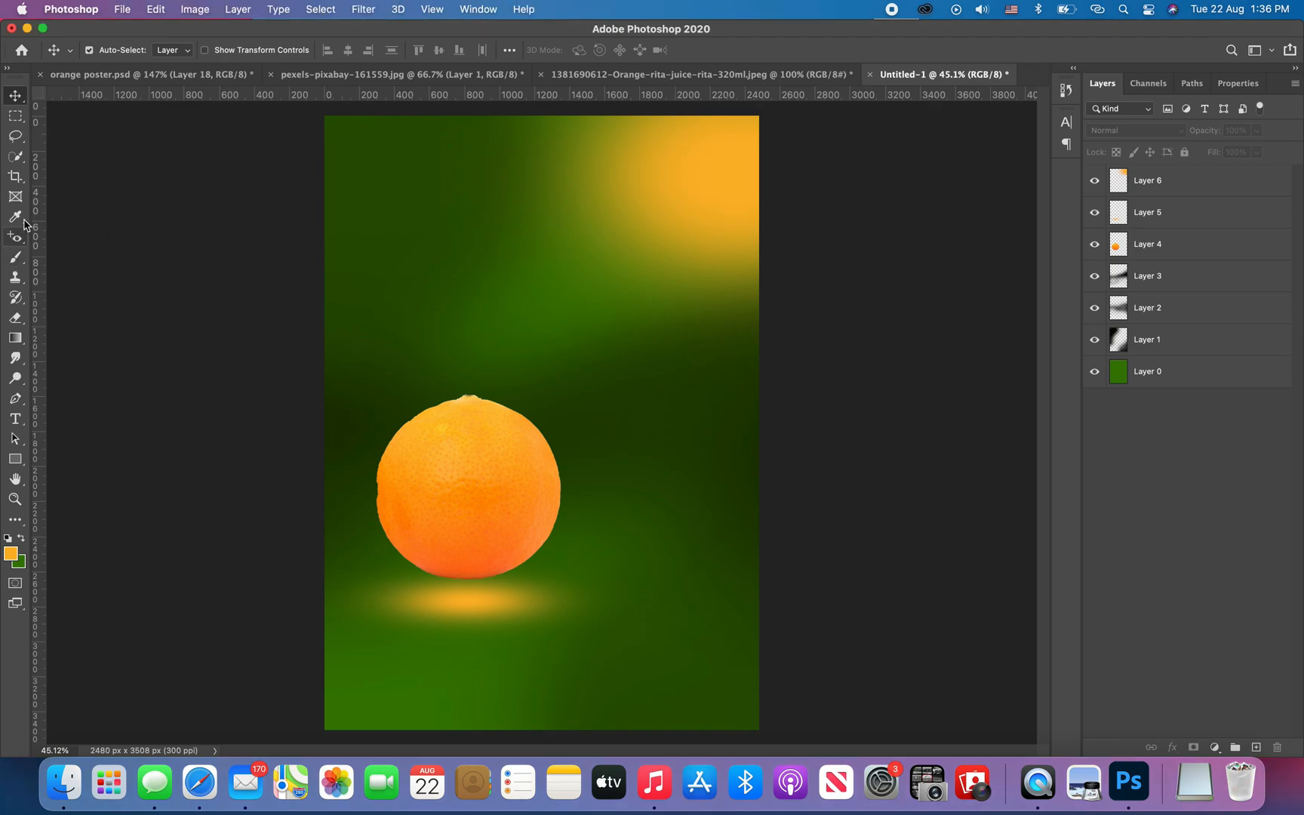
pyautogui.click(16, 155)
pyautogui.click(16, 136)
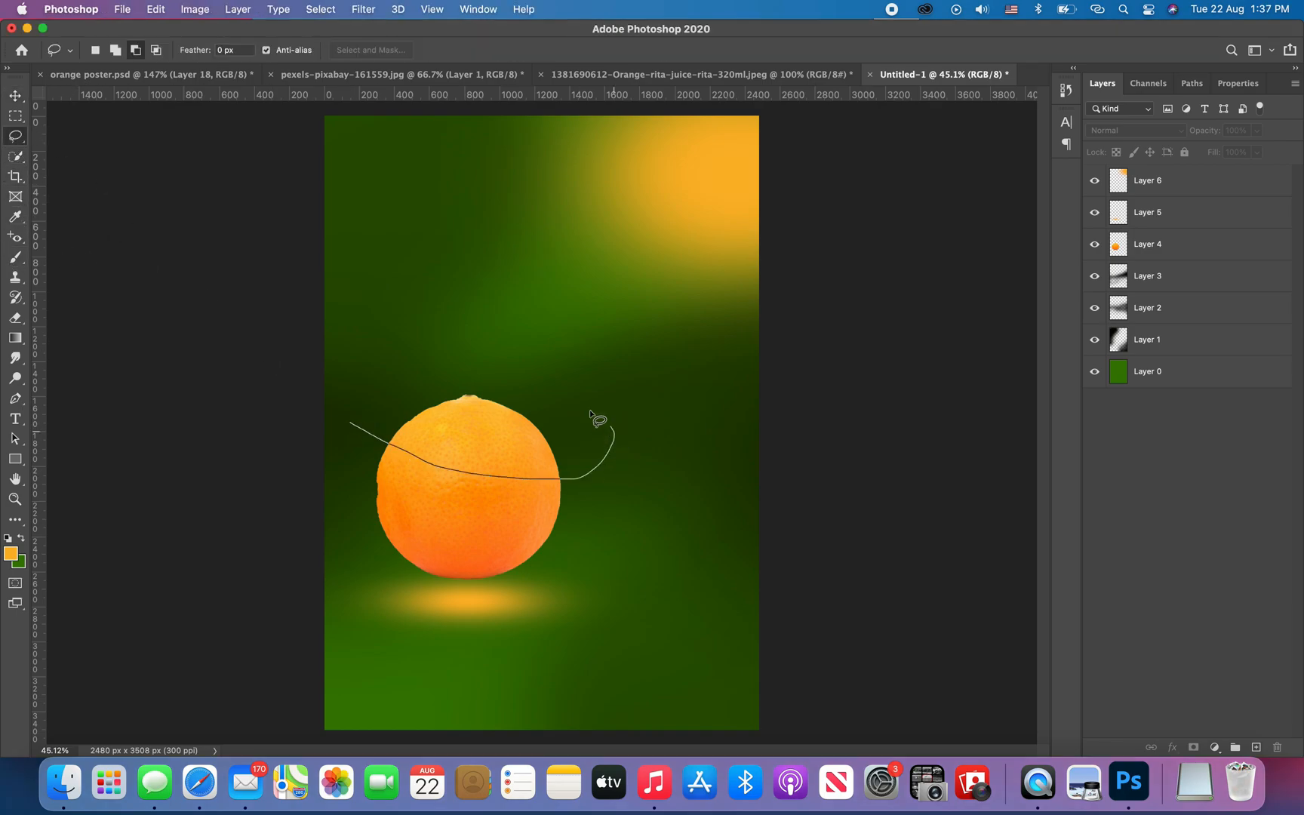
pyautogui.click(1147, 244)
pyautogui.press('Delete')
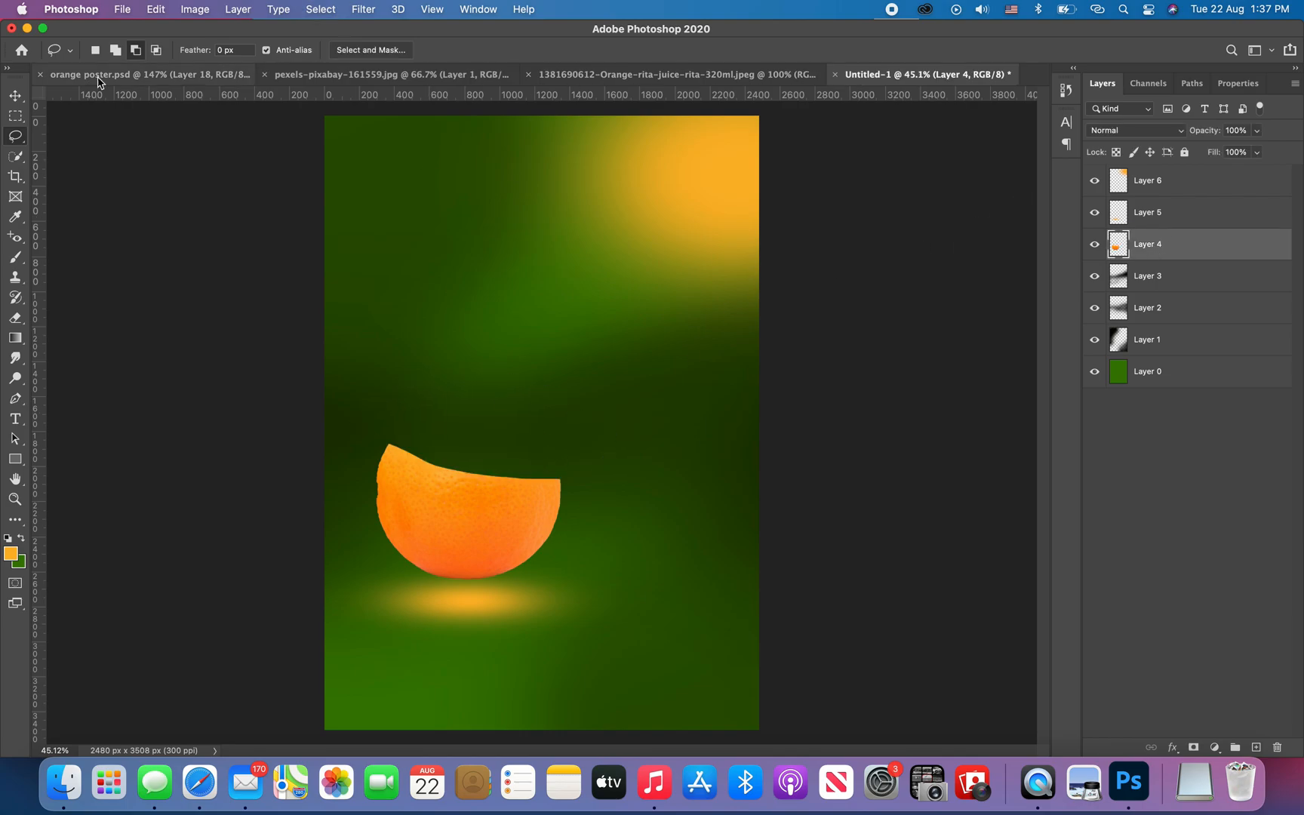
# Bring the orange's cut face from pexels-pixabay-161559.jpg into the poster, scale it to about 62% and place it over the trimmed orange
pyautogui.click(15, 95)
pyautogui.click(393, 74)
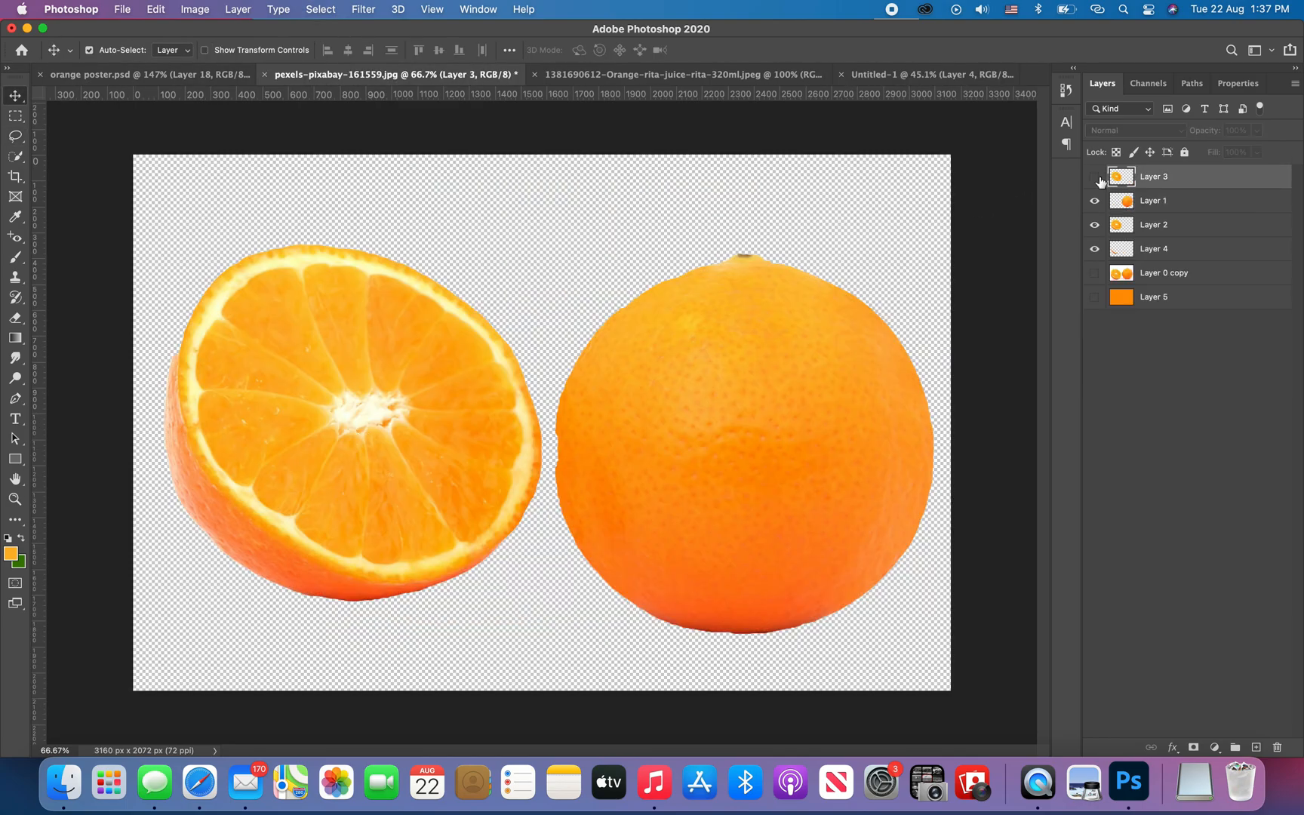
pyautogui.moveTo(367, 441); pyautogui.dragTo(484, 400)
pyautogui.press('super+t')
pyautogui.moveTo(606, 283); pyautogui.dragTo(519, 377)
pyautogui.moveTo(410, 456); pyautogui.dragTo(501, 504)
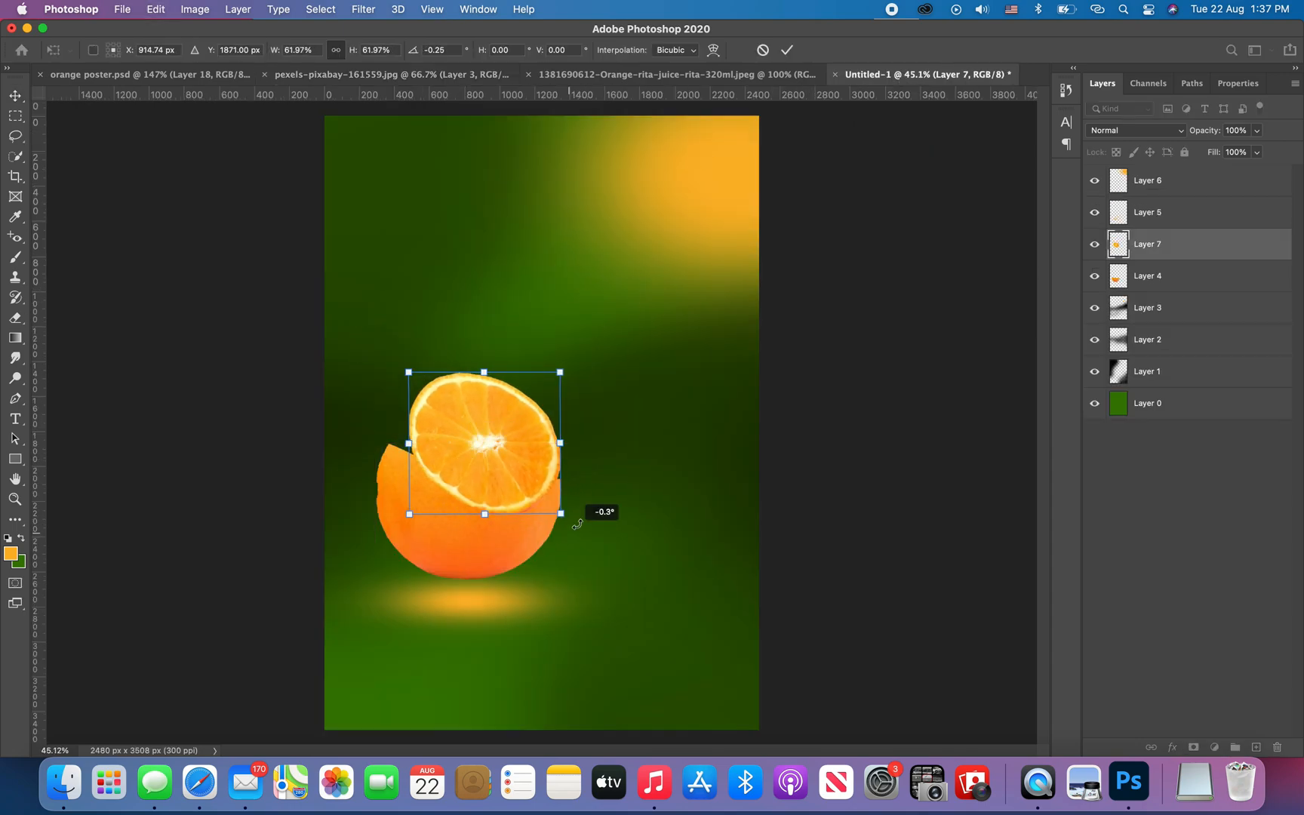
# Rotate the cut face about -27.6° and distort its corners to start covering the orange's open top
pyautogui.moveTo(578, 524); pyautogui.dragTo(582, 466)
pyautogui.rightClick(523, 434)
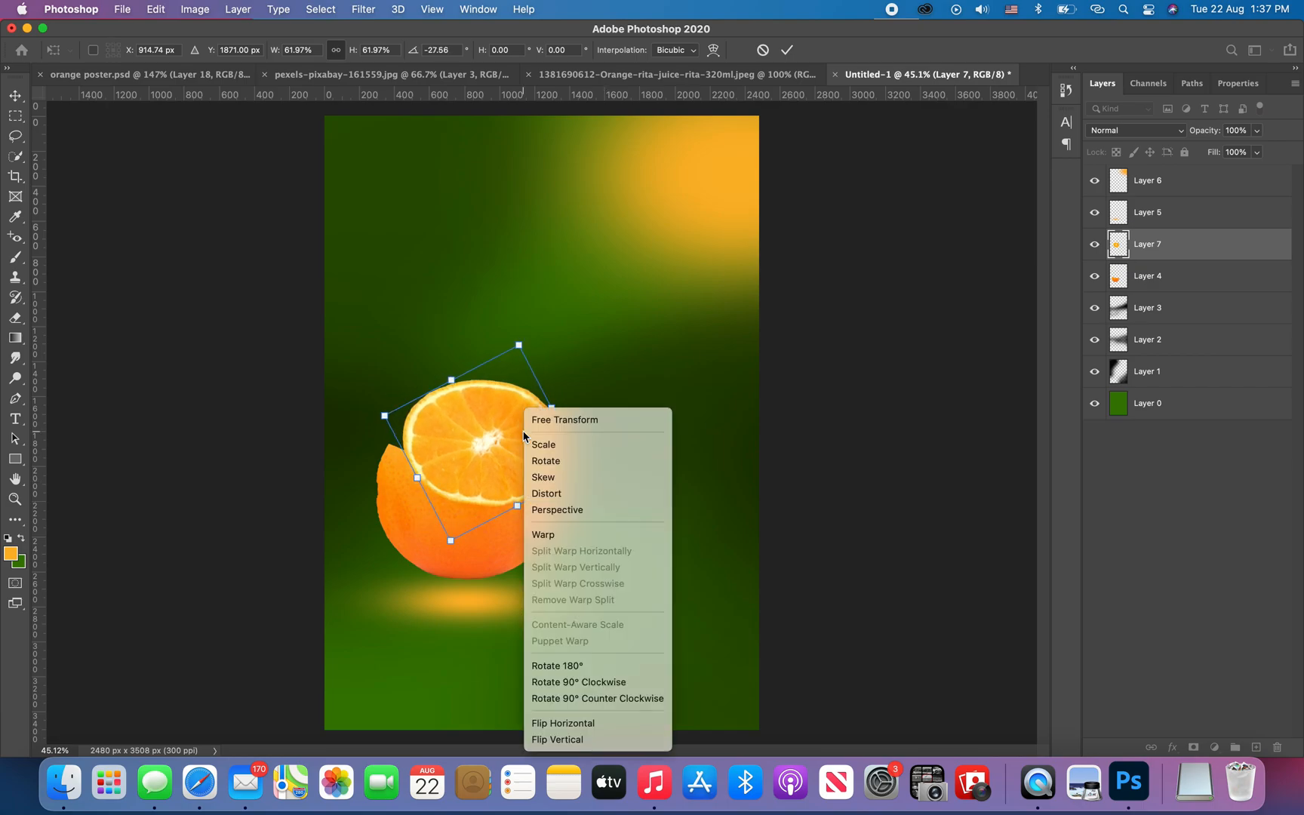
pyautogui.click(546, 492)
pyautogui.moveTo(385, 415); pyautogui.dragTo(362, 427)
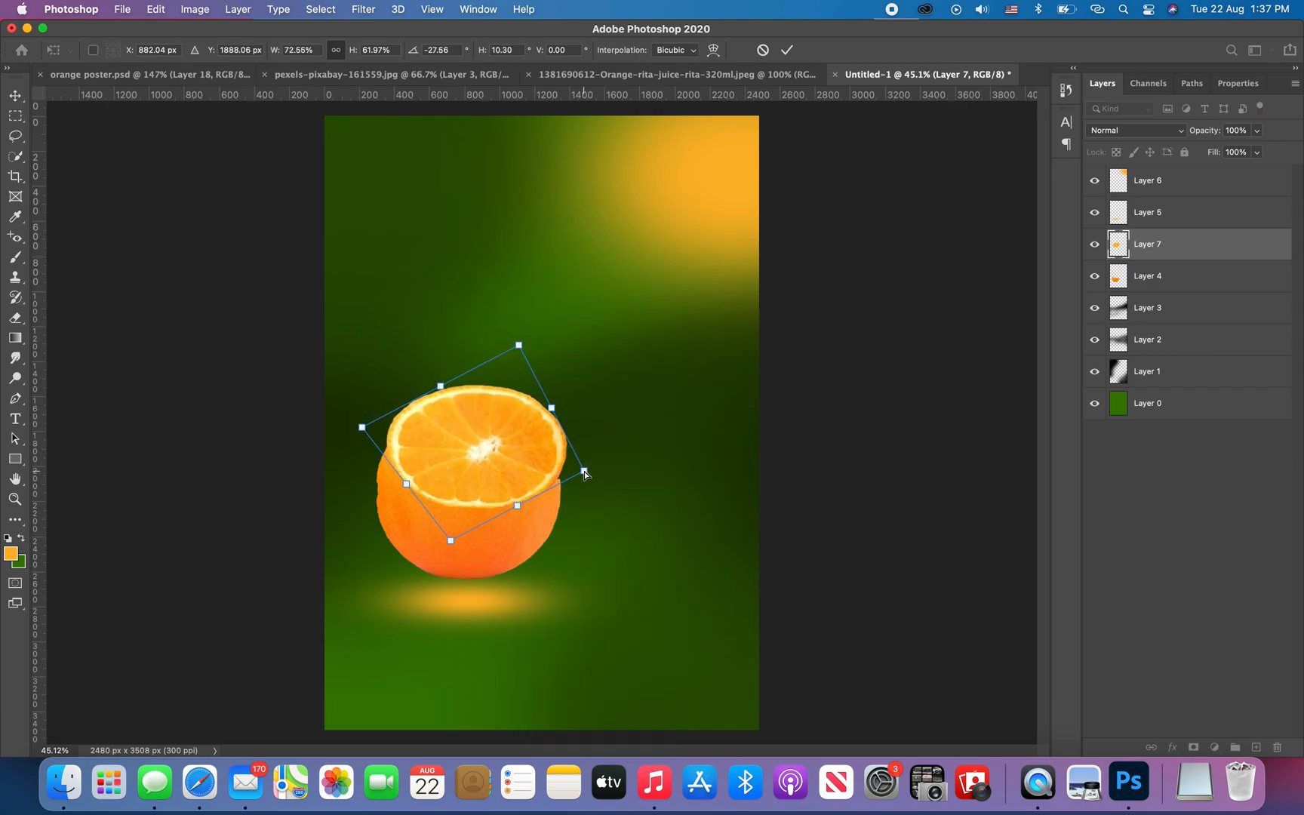
pyautogui.moveTo(585, 473); pyautogui.dragTo(588, 478)
pyautogui.moveTo(519, 344); pyautogui.dragTo(544, 394)
pyautogui.moveTo(451, 541); pyautogui.dragTo(420, 508)
# Distort the cut face further, flattening it to about 45% height with a -10° angle over the orange
pyautogui.scroll(5, 492, 487)
pyautogui.moveTo(590, 480); pyautogui.dragTo(624, 507)
pyautogui.moveTo(598, 339); pyautogui.dragTo(611, 337)
pyautogui.moveTo(504, 504); pyautogui.dragTo(485, 505)
pyautogui.moveTo(606, 489); pyautogui.dragTo(631, 533)
pyautogui.moveTo(611, 336); pyautogui.dragTo(655, 343)
# Refine the corner distortion so the cut face's rim follows the orange's curved cut, at about 72% width and 33% height
pyautogui.rightClick(491, 379)
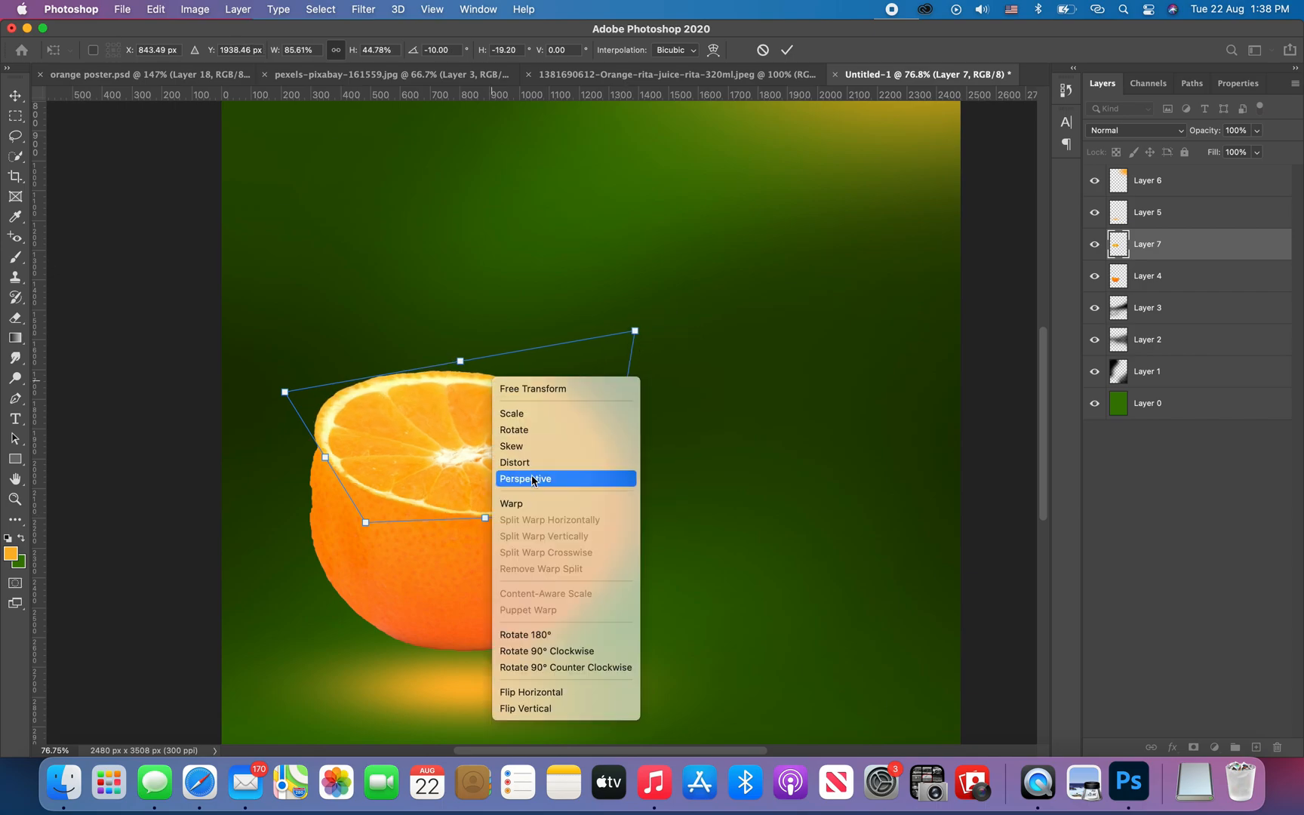
pyautogui.click(531, 463)
pyautogui.moveTo(606, 515); pyautogui.dragTo(628, 512)
pyautogui.moveTo(635, 332); pyautogui.dragTo(611, 389)
pyautogui.moveTo(284, 392)
pyautogui.mouseDown()
pyautogui.moveTo(312, 401)
pyautogui.moveTo(301, 396)
pyautogui.mouseUp()
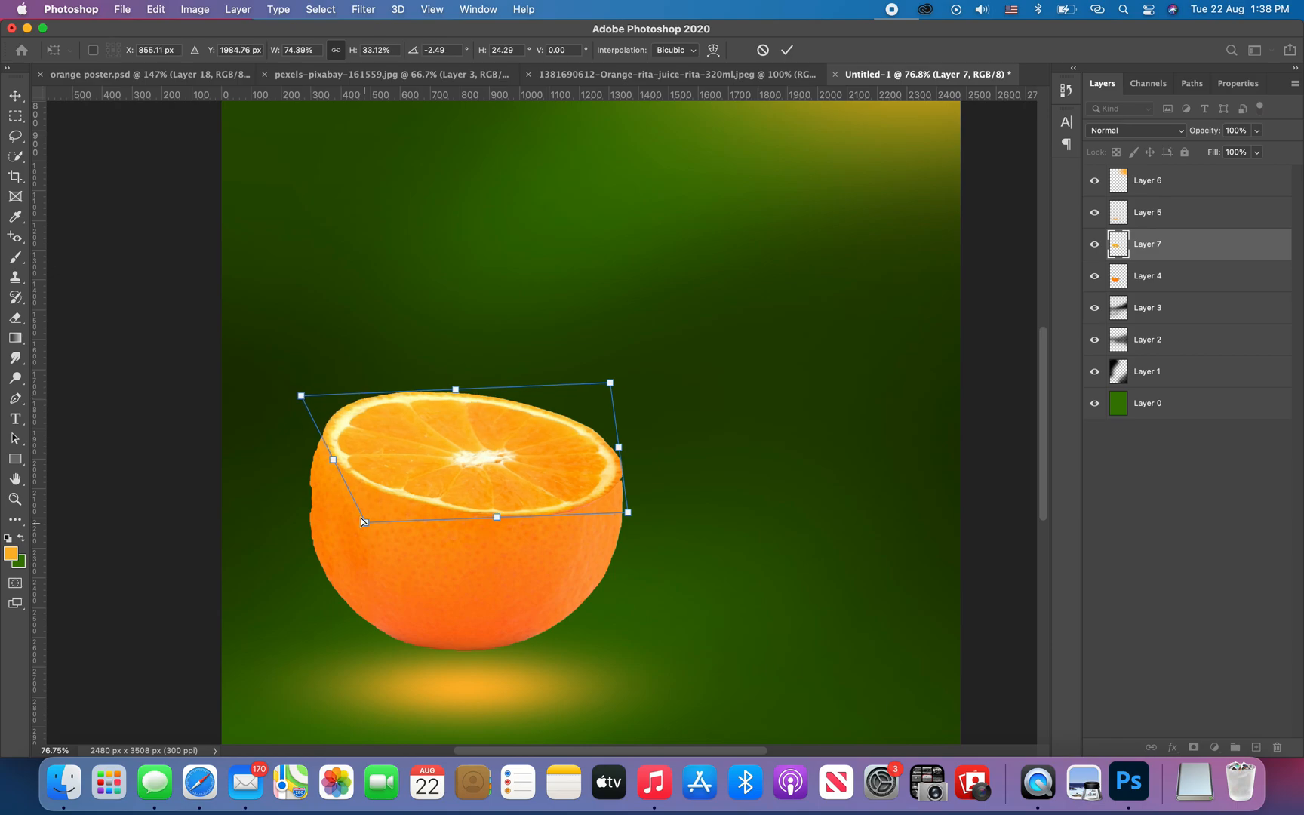
pyautogui.moveTo(363, 521); pyautogui.dragTo(353, 501)
pyautogui.moveTo(302, 394); pyautogui.dragTo(314, 402)
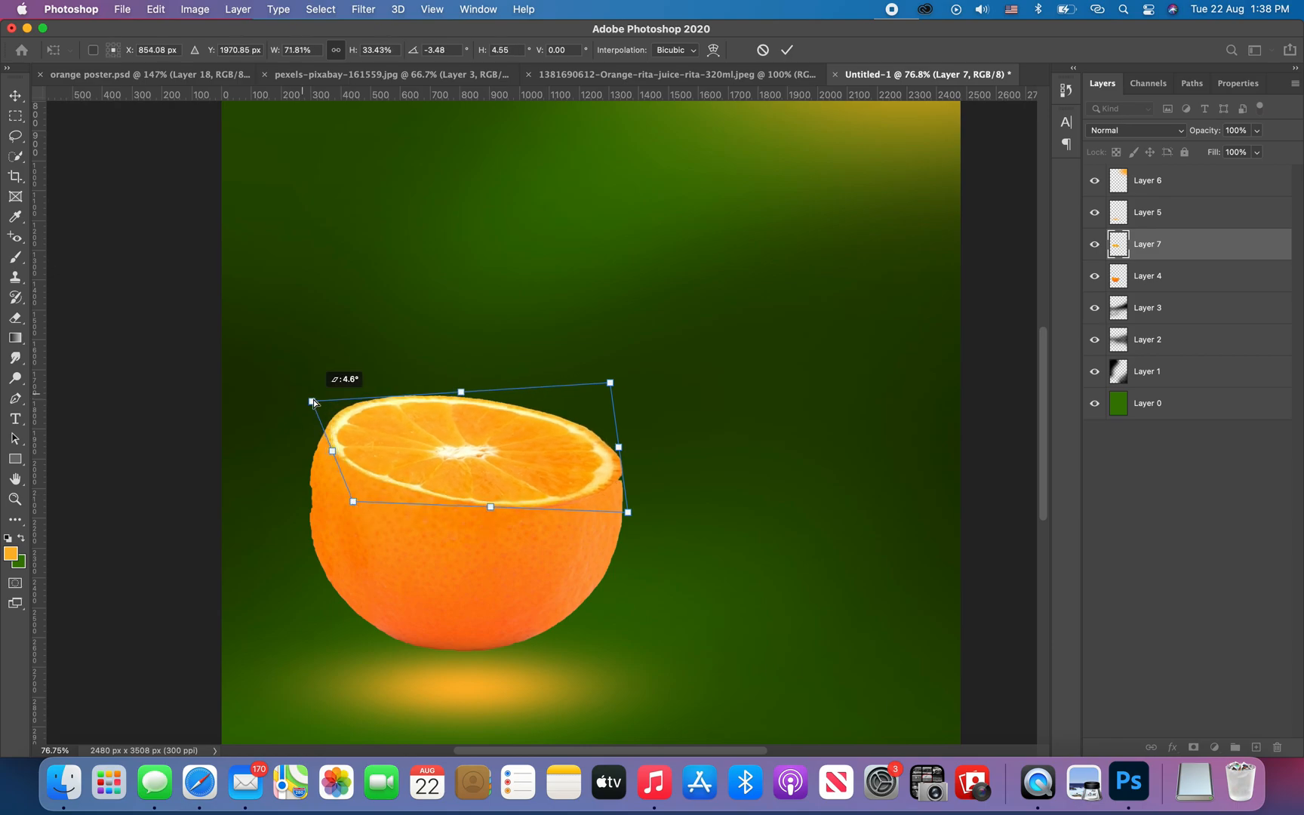
pyautogui.moveTo(612, 385); pyautogui.dragTo(615, 388)
pyautogui.moveTo(628, 513); pyautogui.dragTo(626, 532)
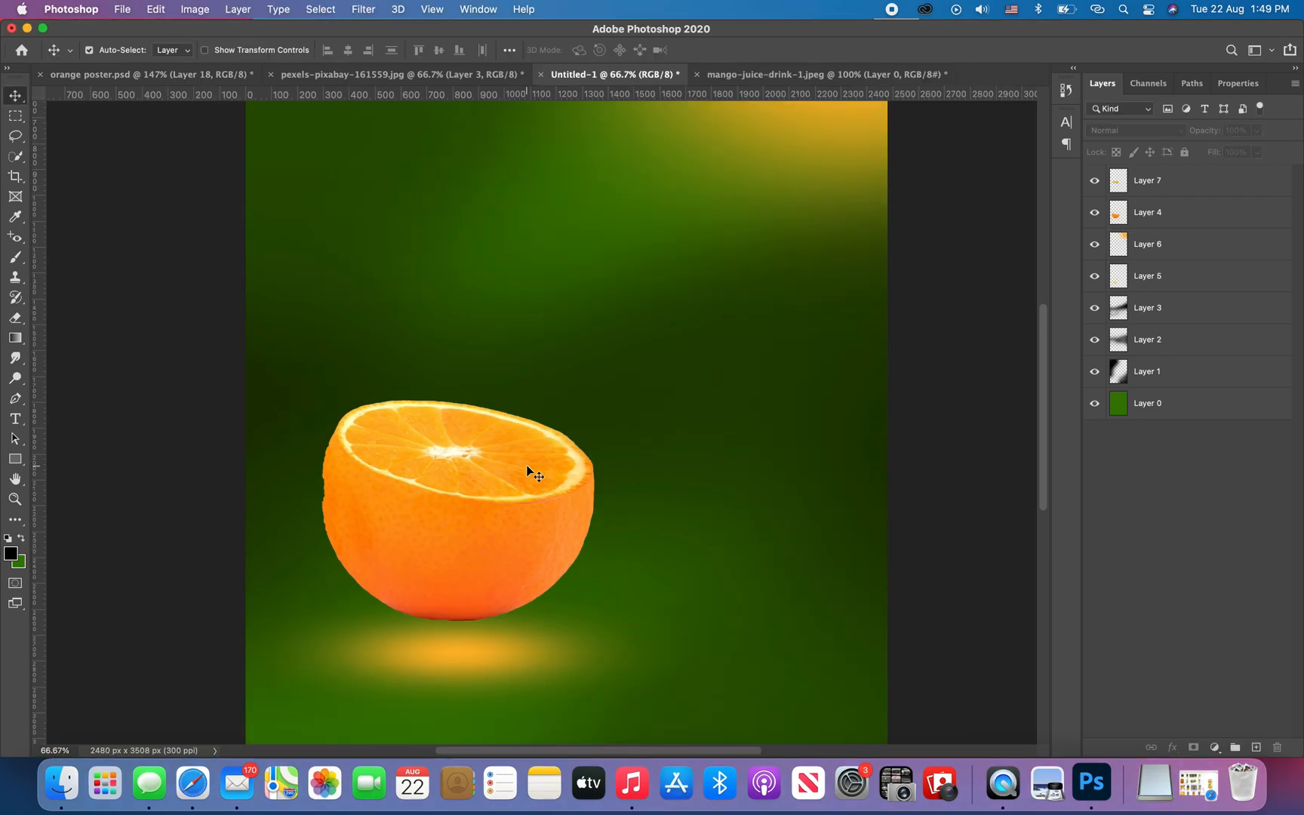
# Duplicate the cut face layer and move the copy up, slightly above the orange
pyautogui.hotkey('ctrl', 'j')
pyautogui.moveTo(474, 463); pyautogui.dragTo(496, 402)
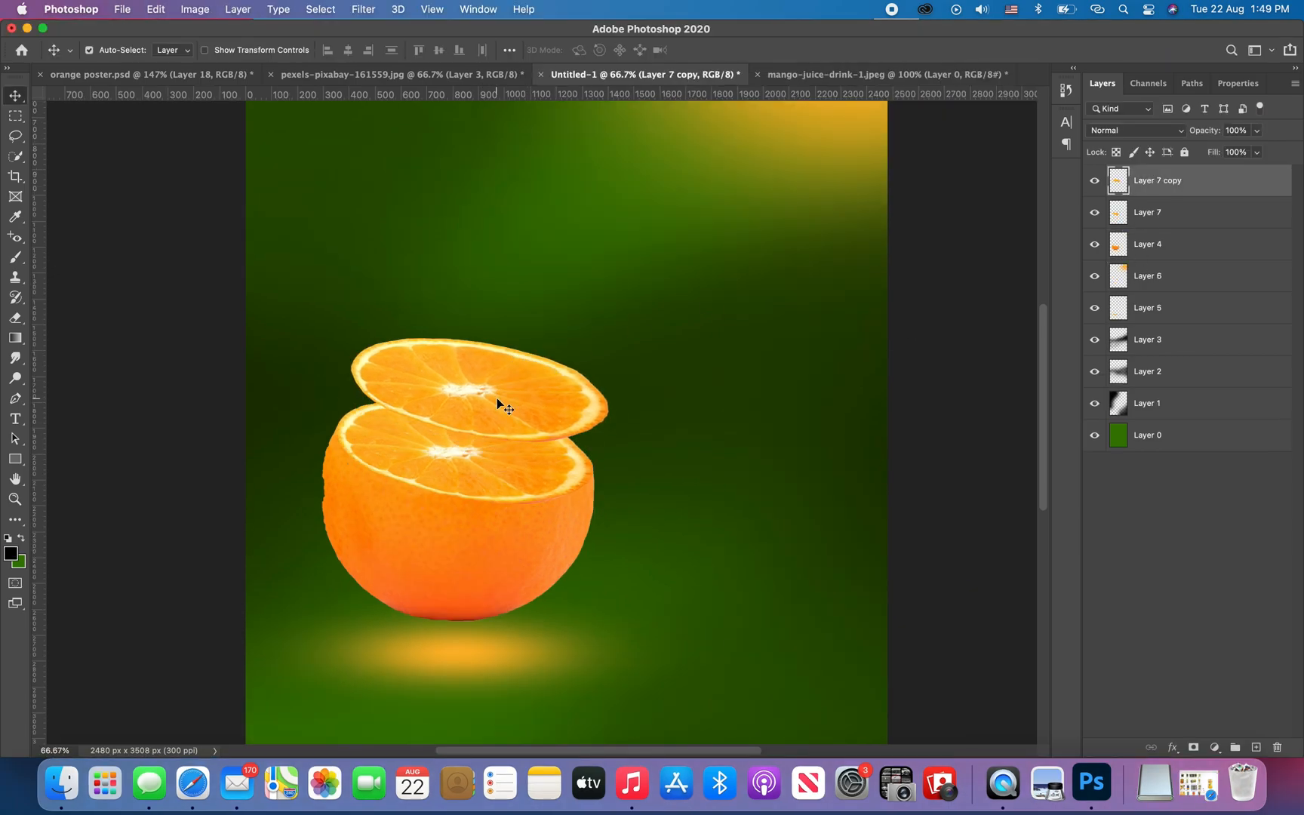
# Rotate the duplicated slice about 16.5° and rest it on the far edge of the cut orange like an open lid
pyautogui.hotkey('ctrl', 't')
pyautogui.moveTo(624, 449); pyautogui.dragTo(586, 504)
pyautogui.moveTo(468, 387); pyautogui.dragTo(466, 402)
pyautogui.moveTo(580, 519); pyautogui.dragTo(611, 453)
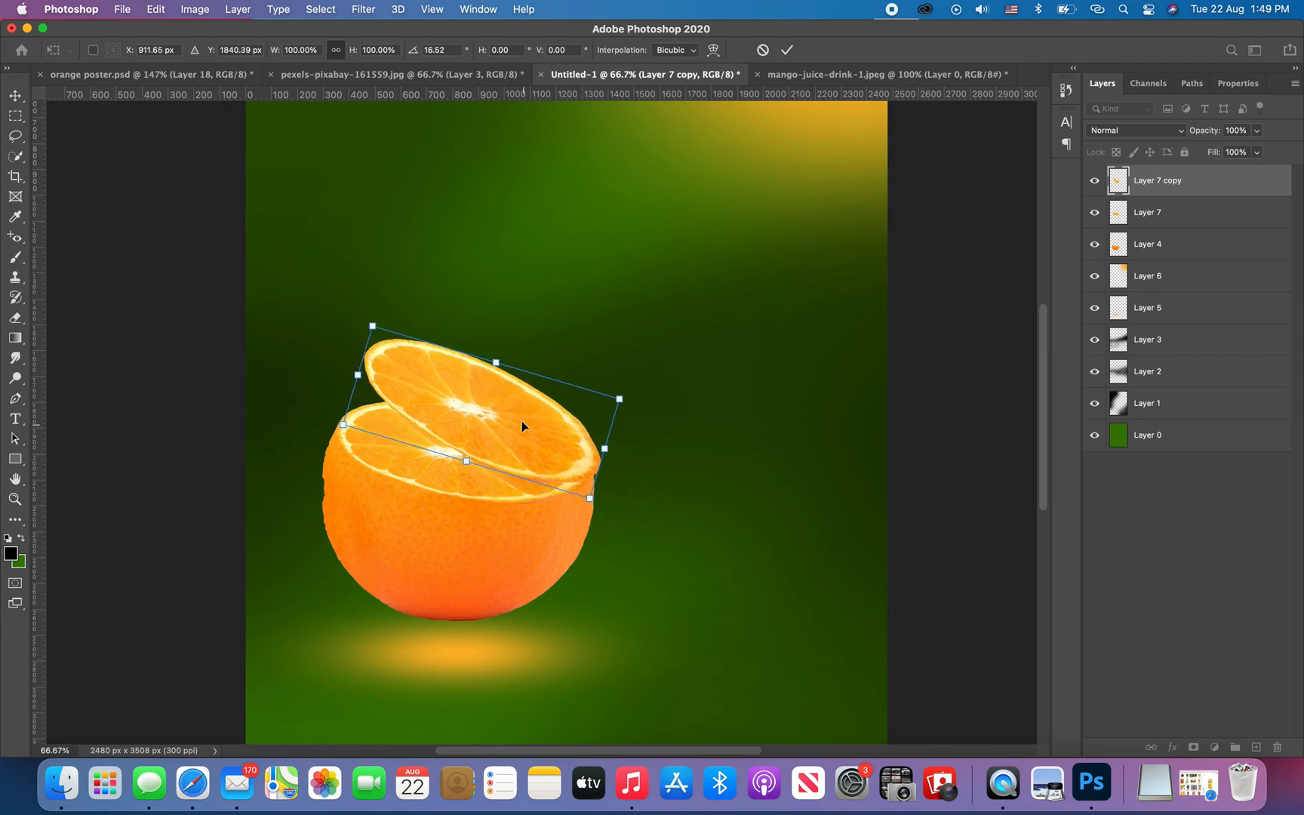
pyautogui.moveTo(521, 421); pyautogui.dragTo(488, 393)
pyautogui.press('Return')
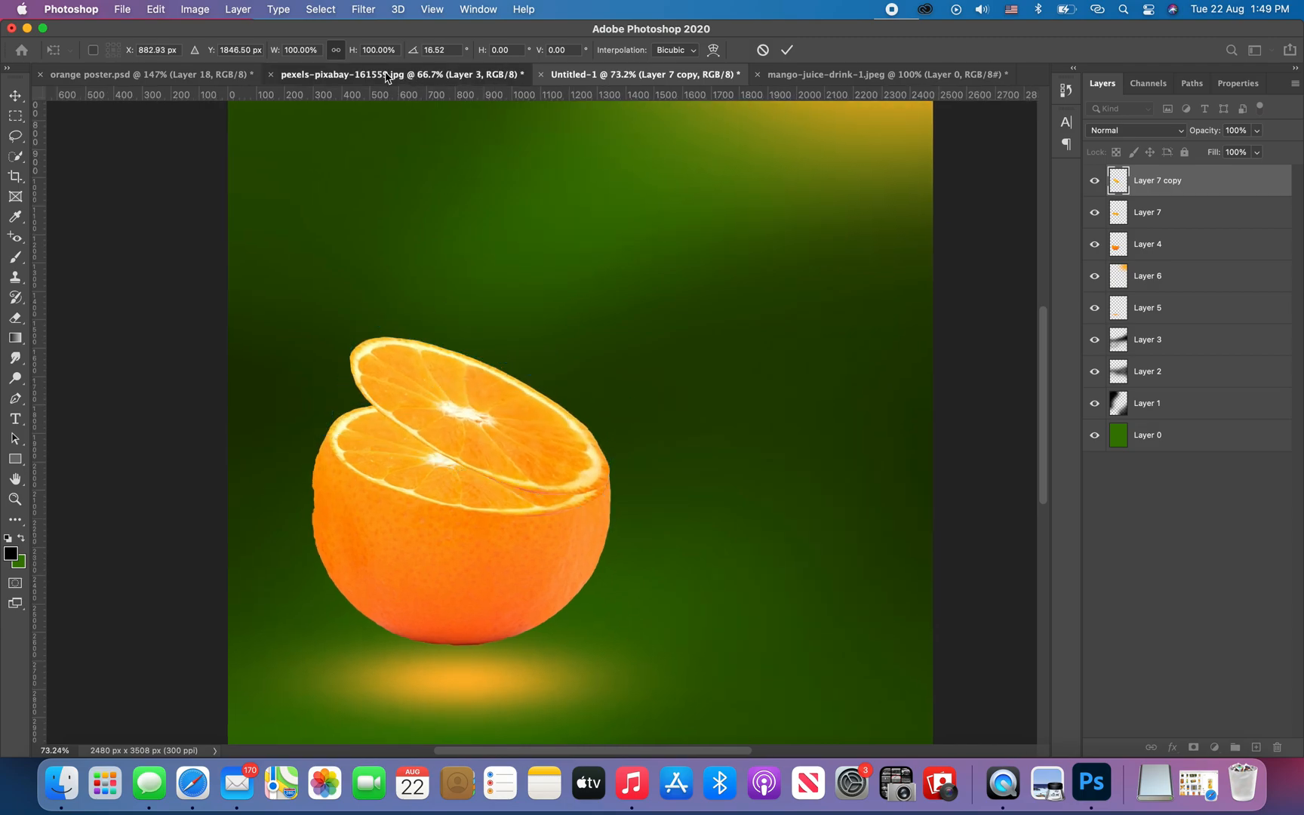
# Isolate the peel strip on Layer 4 of pexels-pixabay-161559.jpg and bring it into the poster over the orange
pyautogui.click(400, 74)
pyautogui.click(1116, 240)
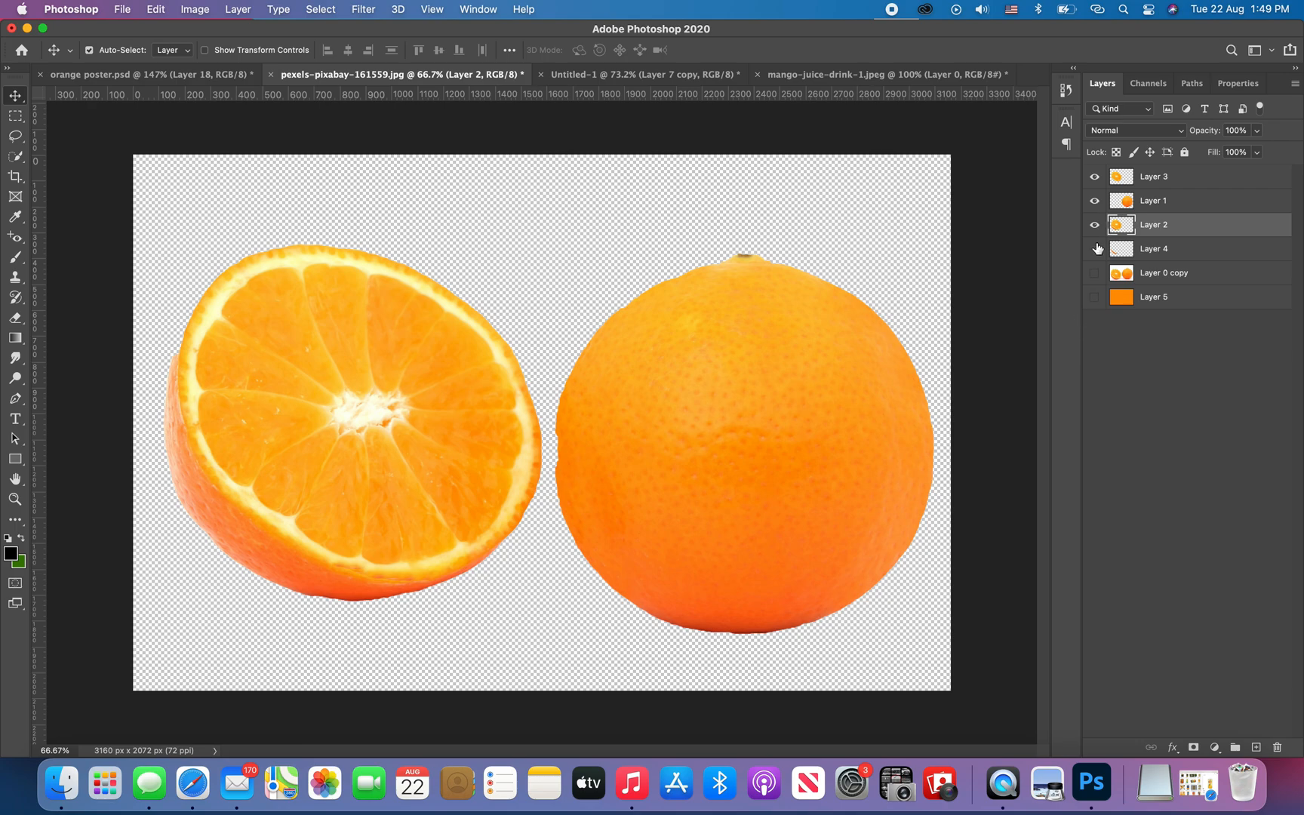
pyautogui.click(1096, 248)
pyautogui.click(1151, 252)
pyautogui.keyDown('alt'); pyautogui.click(1094, 248); pyautogui.keyUp('alt')
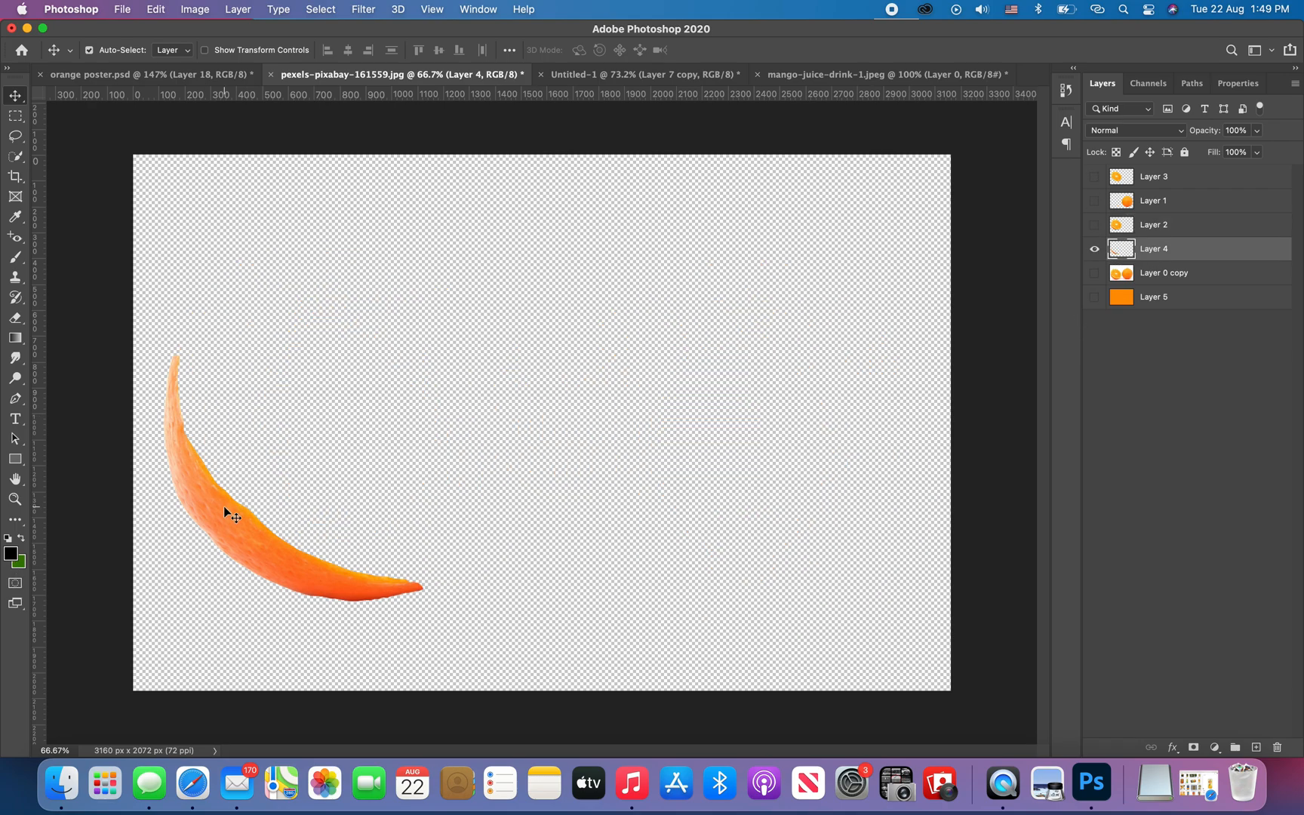
pyautogui.moveTo(1160, 250); pyautogui.dragTo(408, 459)
pyautogui.moveTo(387, 544); pyautogui.dragTo(462, 495)
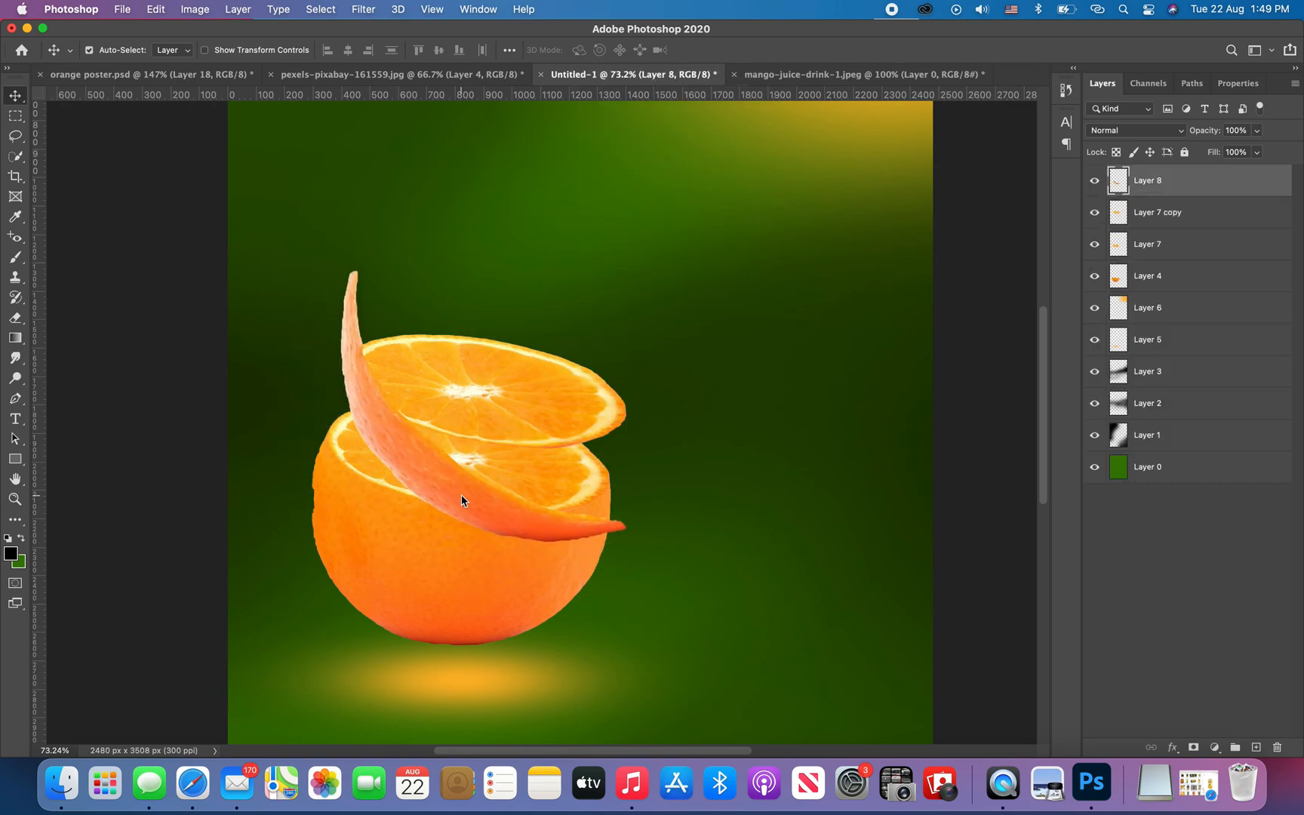
# Shrink the peel strip to about 68%, rotate it about -22° and fit it along the raised slice's lower edge
pyautogui.press('super+t')
pyautogui.moveTo(627, 545); pyautogui.dragTo(583, 415)
pyautogui.moveTo(425, 421); pyautogui.dragTo(451, 461)
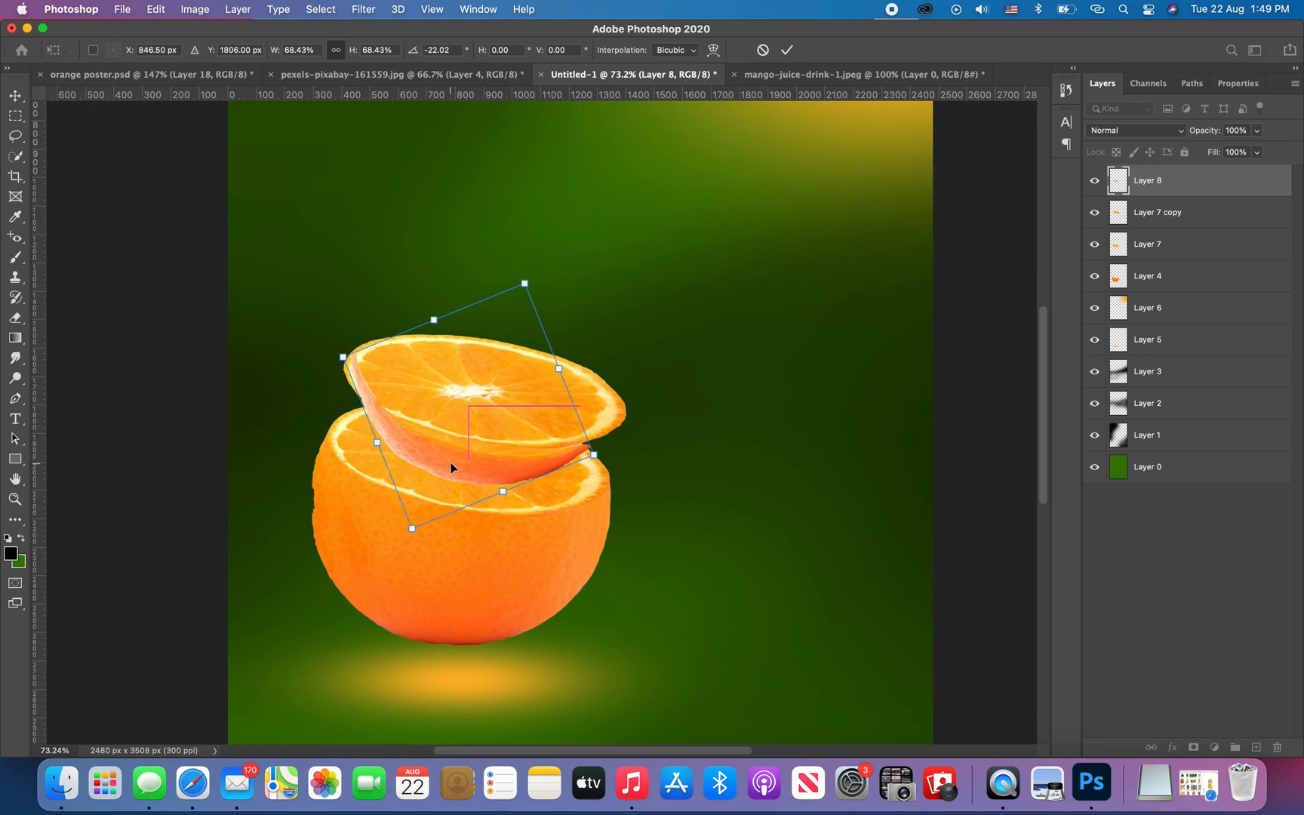
pyautogui.moveTo(594, 454); pyautogui.dragTo(609, 459)
pyautogui.moveTo(479, 475); pyautogui.dragTo(457, 449)
pyautogui.press('Return')
# Move the peel strip's Layer 8 beneath Layer 7 copy in the layer order
pyautogui.moveTo(430, 395); pyautogui.dragTo(536, 400)
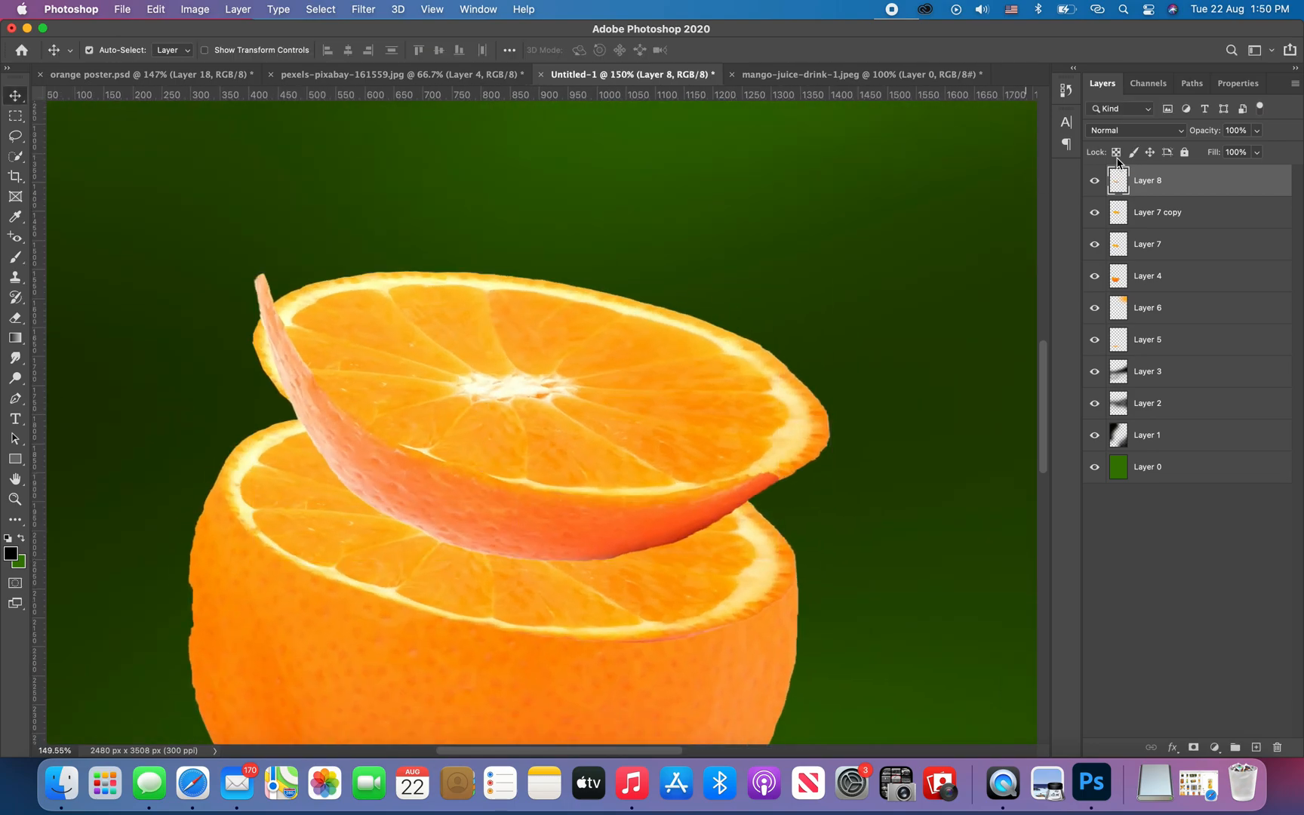
pyautogui.keyDown('shift'); pyautogui.click(1160, 215); pyautogui.keyUp('shift')
pyautogui.moveTo(1159, 214); pyautogui.dragTo(1159, 219)
# Distort the peel strip, widening it to about 109% and pulling its edges to match the raised slice's underside
pyautogui.press('super+t')
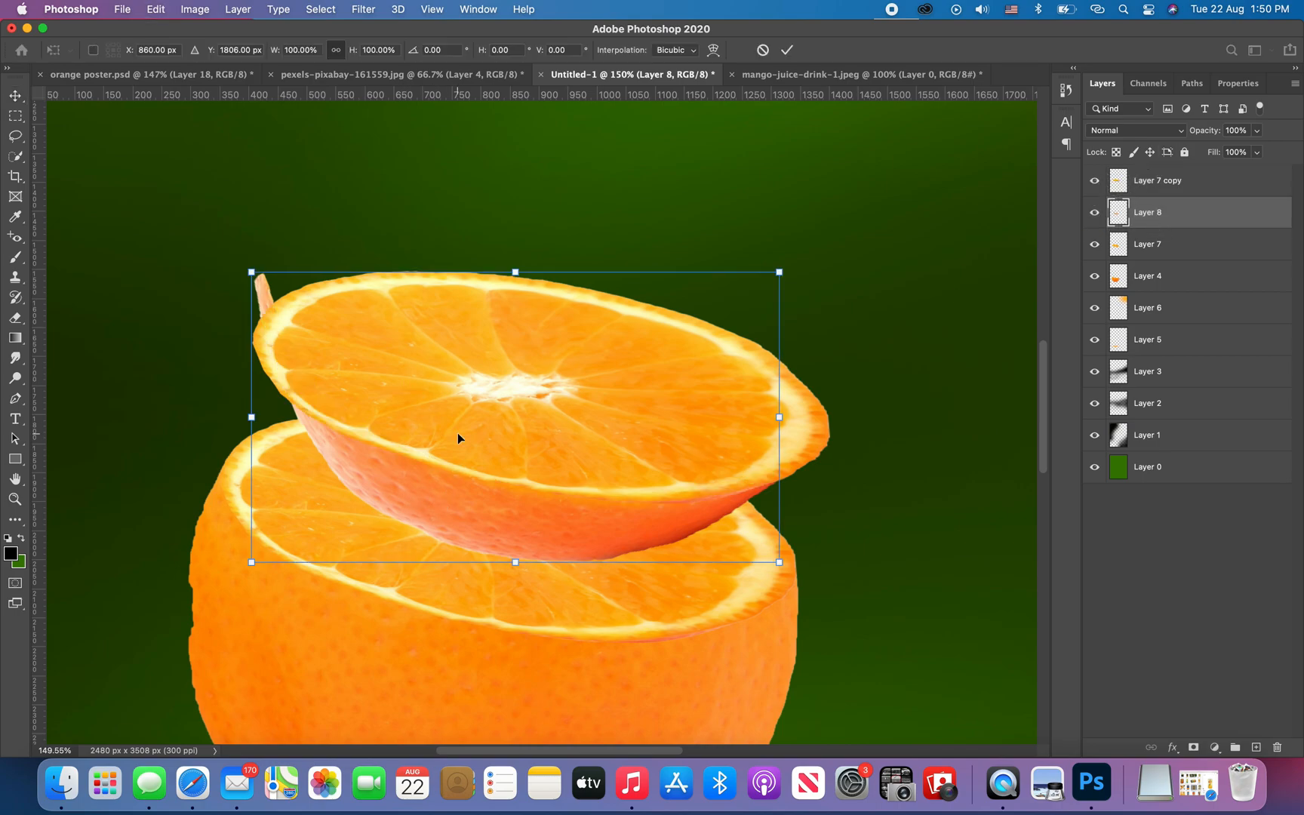
pyautogui.rightClick(458, 432)
pyautogui.click(494, 494)
pyautogui.moveTo(779, 273); pyautogui.dragTo(833, 277)
pyautogui.moveTo(780, 568); pyautogui.dragTo(814, 542)
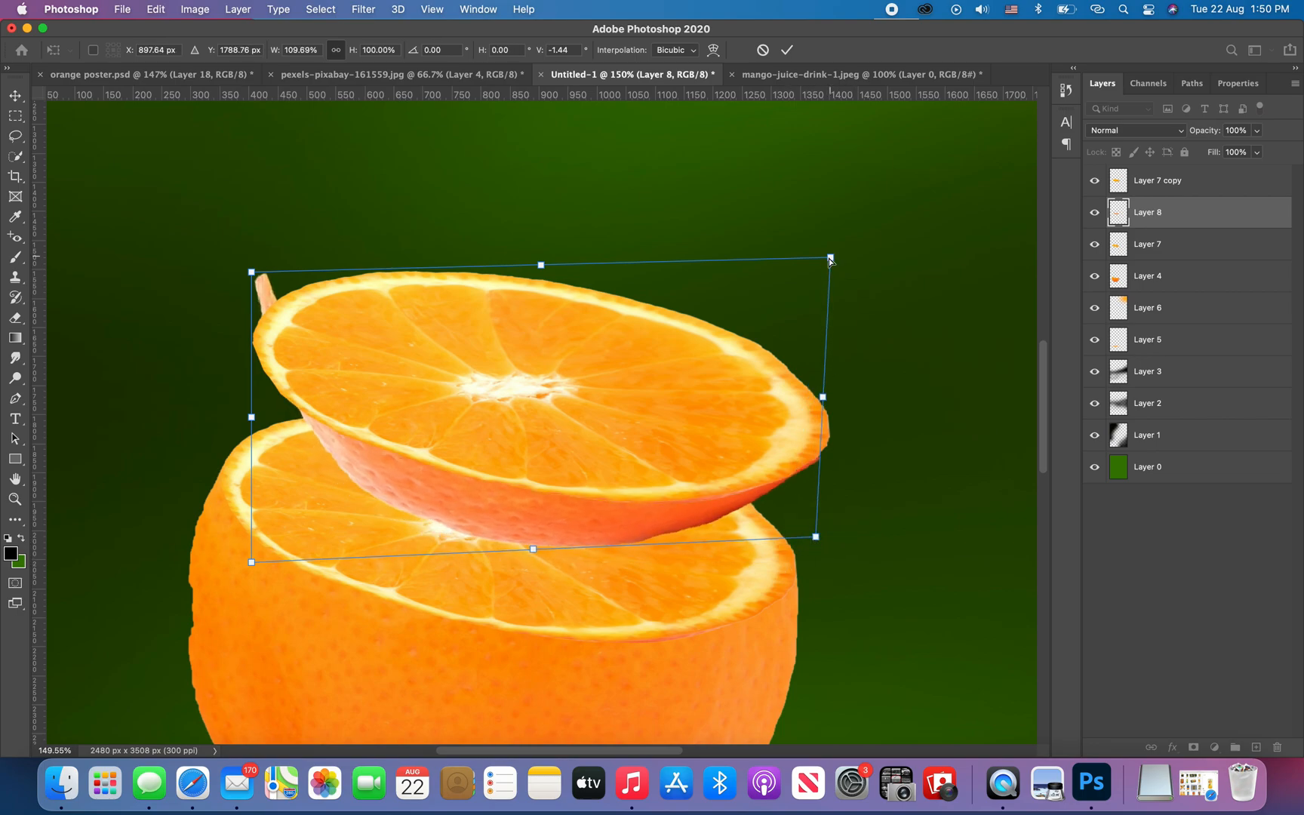
pyautogui.moveTo(830, 260)
pyautogui.mouseDown()
pyautogui.moveTo(818, 279)
pyautogui.moveTo(826, 264)
pyautogui.mouseUp()
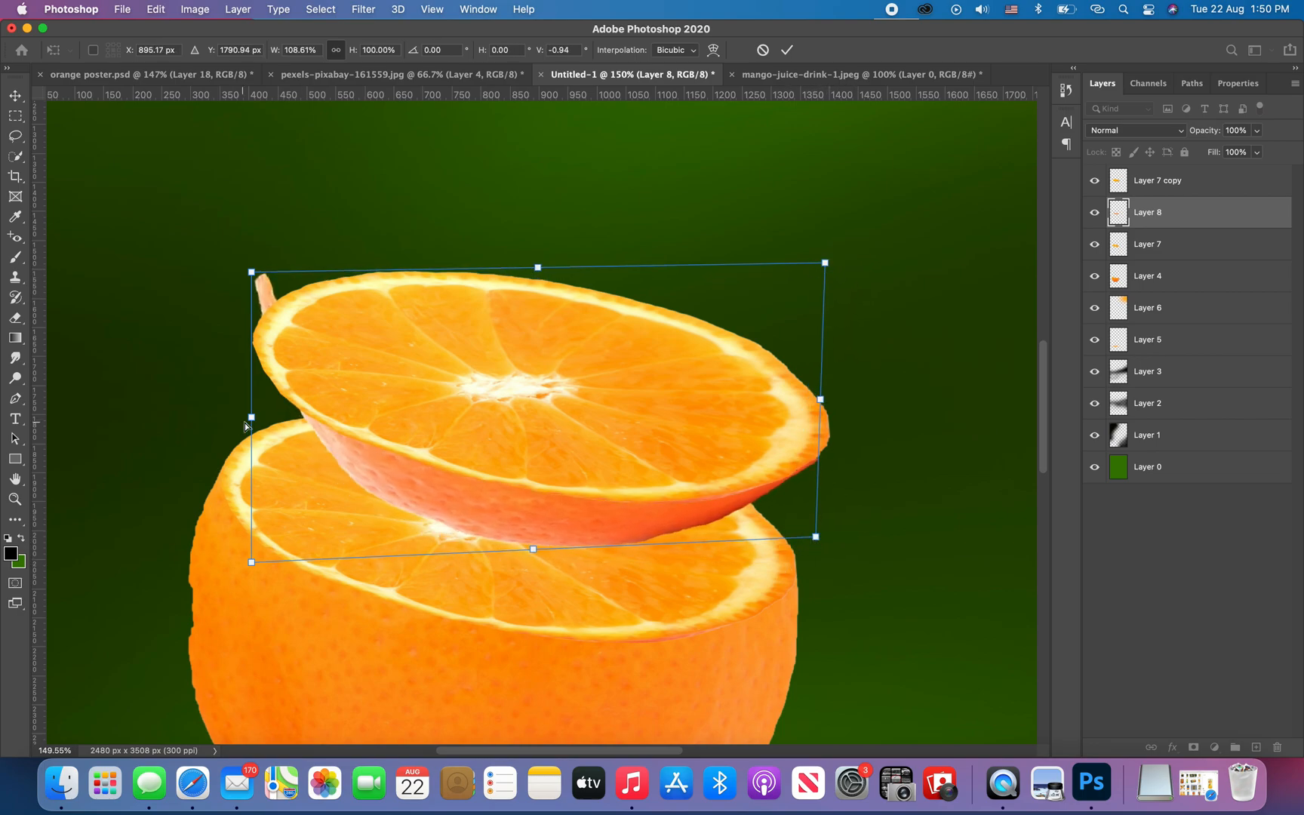
pyautogui.moveTo(245, 422); pyautogui.dragTo(226, 347)
# Warp the peel strip's corners and side curve so it follows the rim of the raised slice
pyautogui.rightClick(350, 285)
pyautogui.click(371, 406)
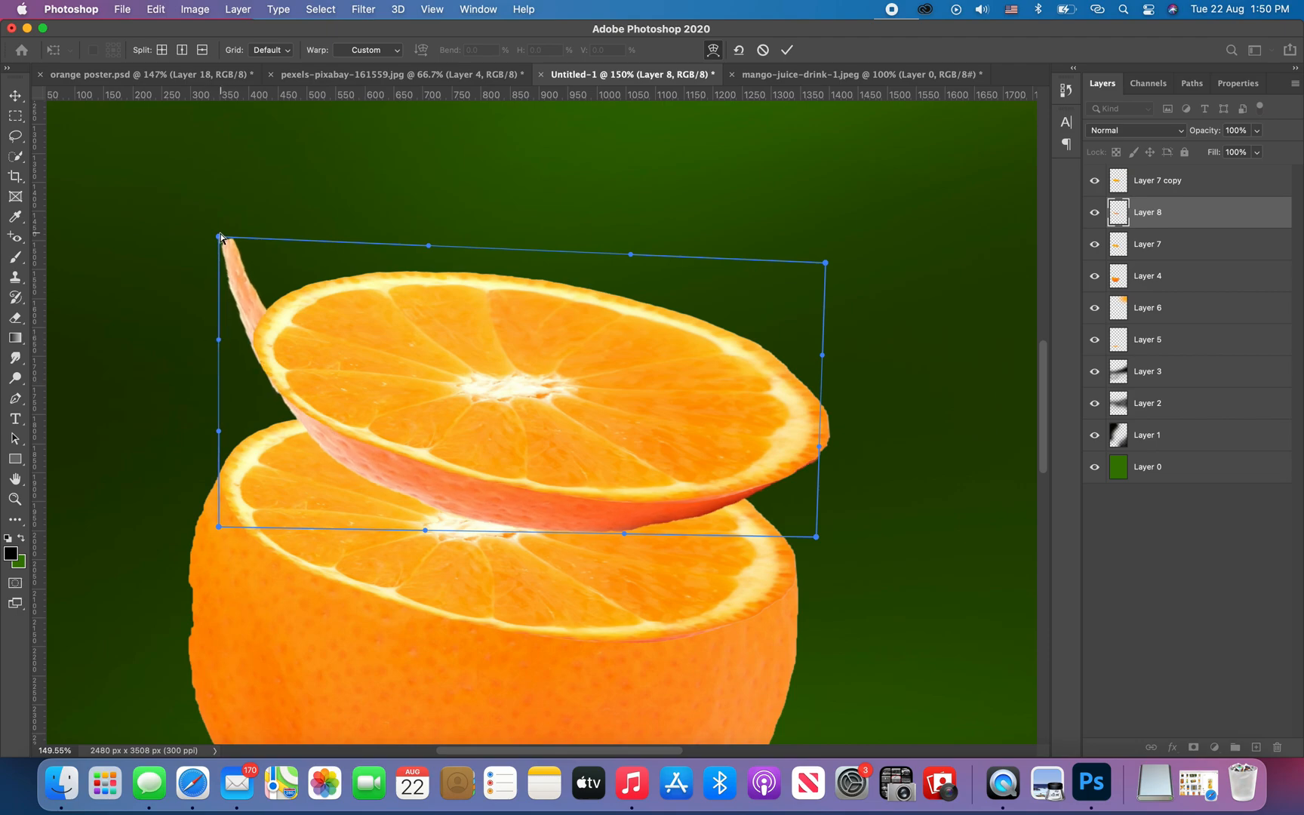
pyautogui.moveTo(218, 237); pyautogui.dragTo(244, 234)
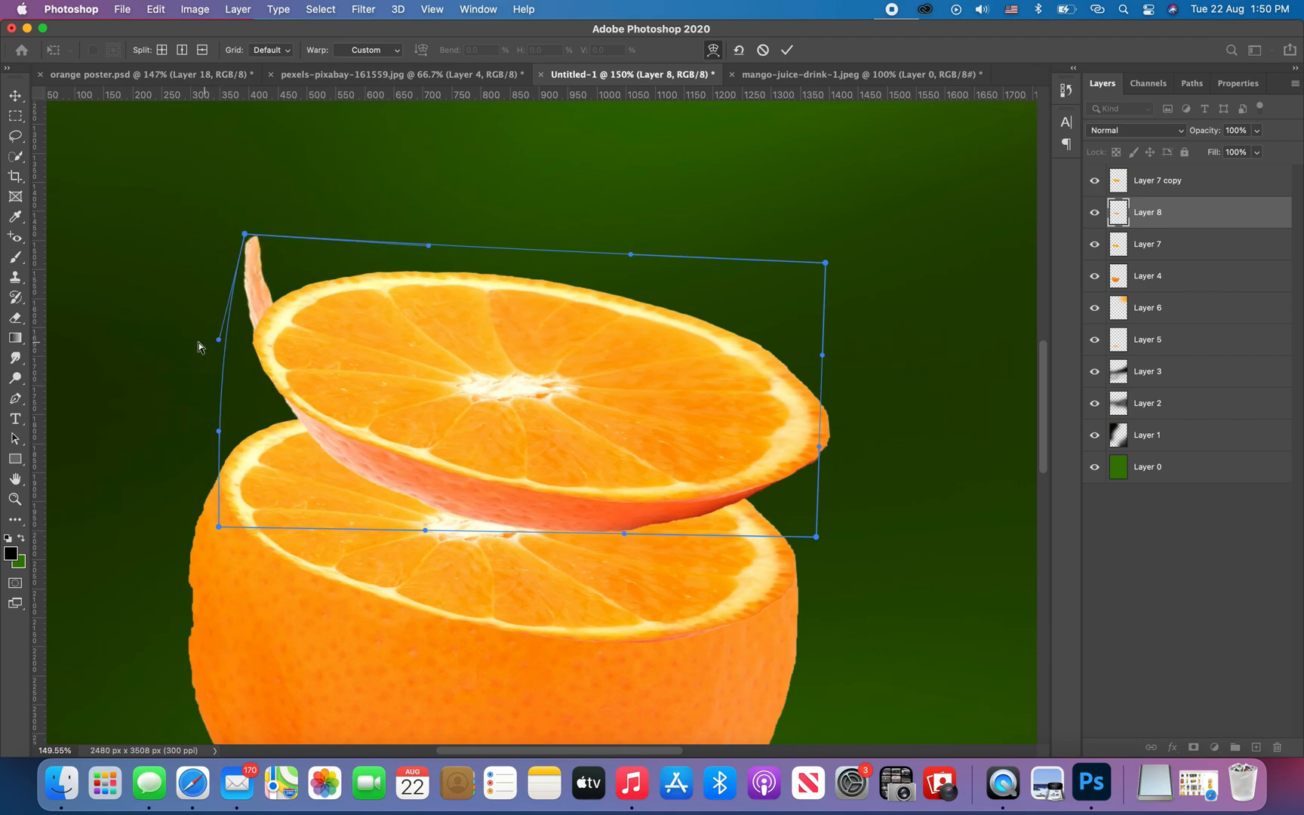
pyautogui.moveTo(198, 340); pyautogui.dragTo(206, 337)
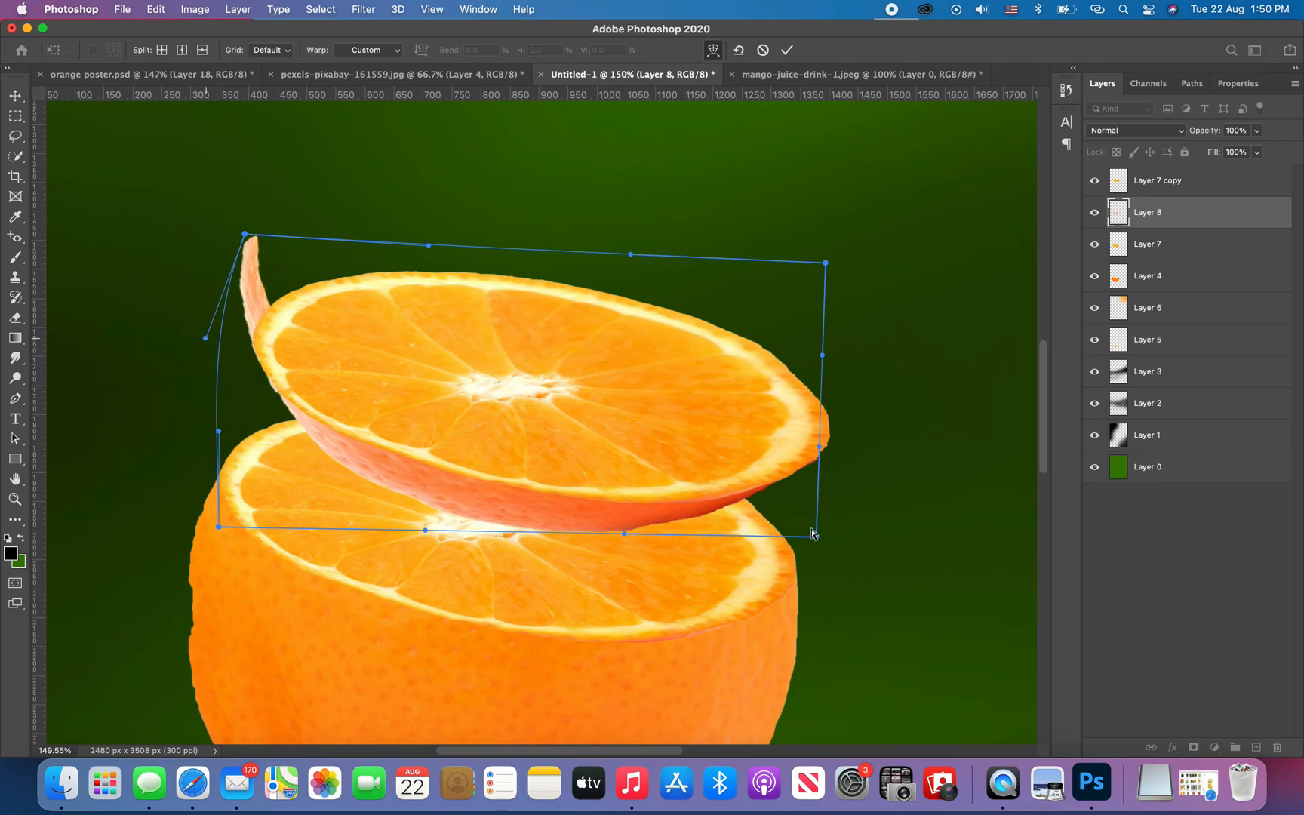
pyautogui.moveTo(821, 540); pyautogui.dragTo(830, 532)
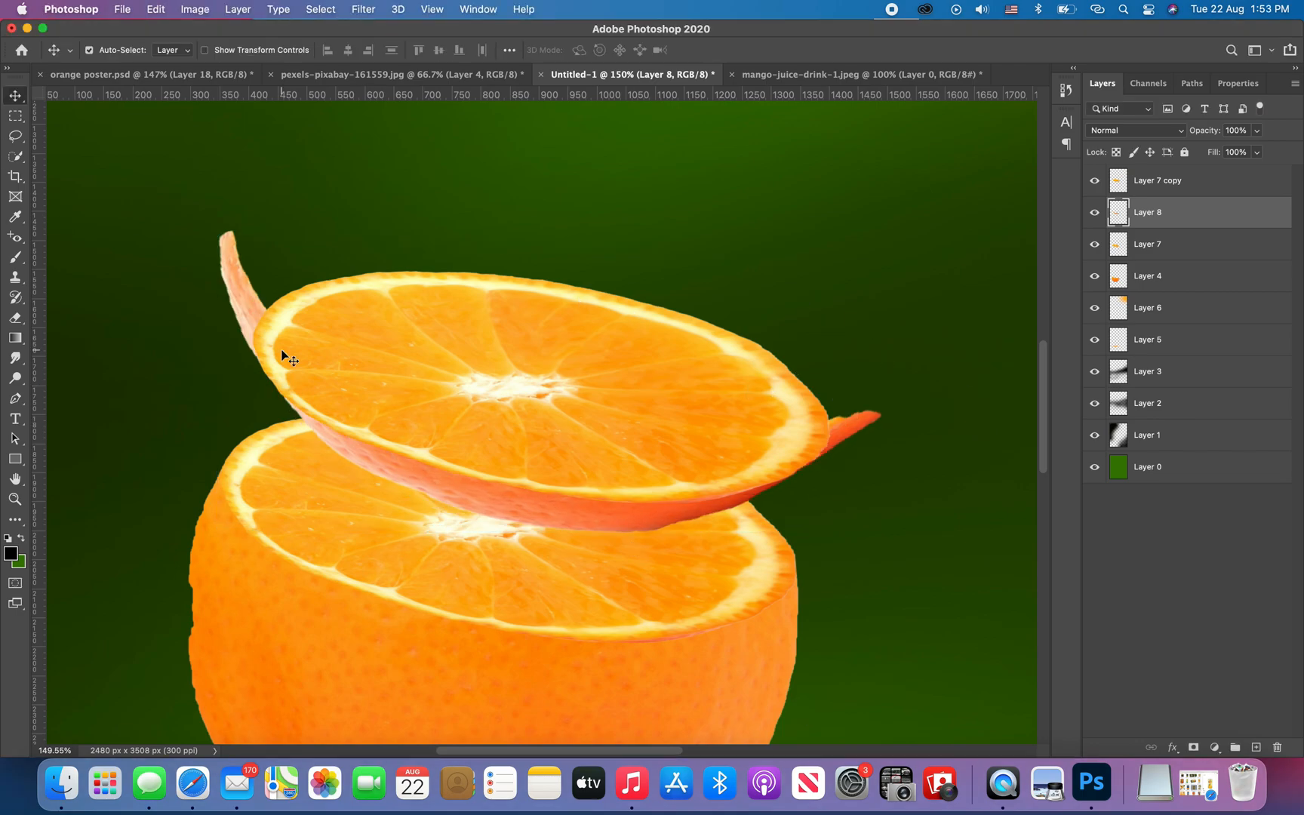
# Erase the peel strip's two ends that stick out beyond the raised slice, using a 150 px eraser
pyautogui.click(15, 318)
pyautogui.moveTo(260, 313); pyautogui.dragTo(218, 282)
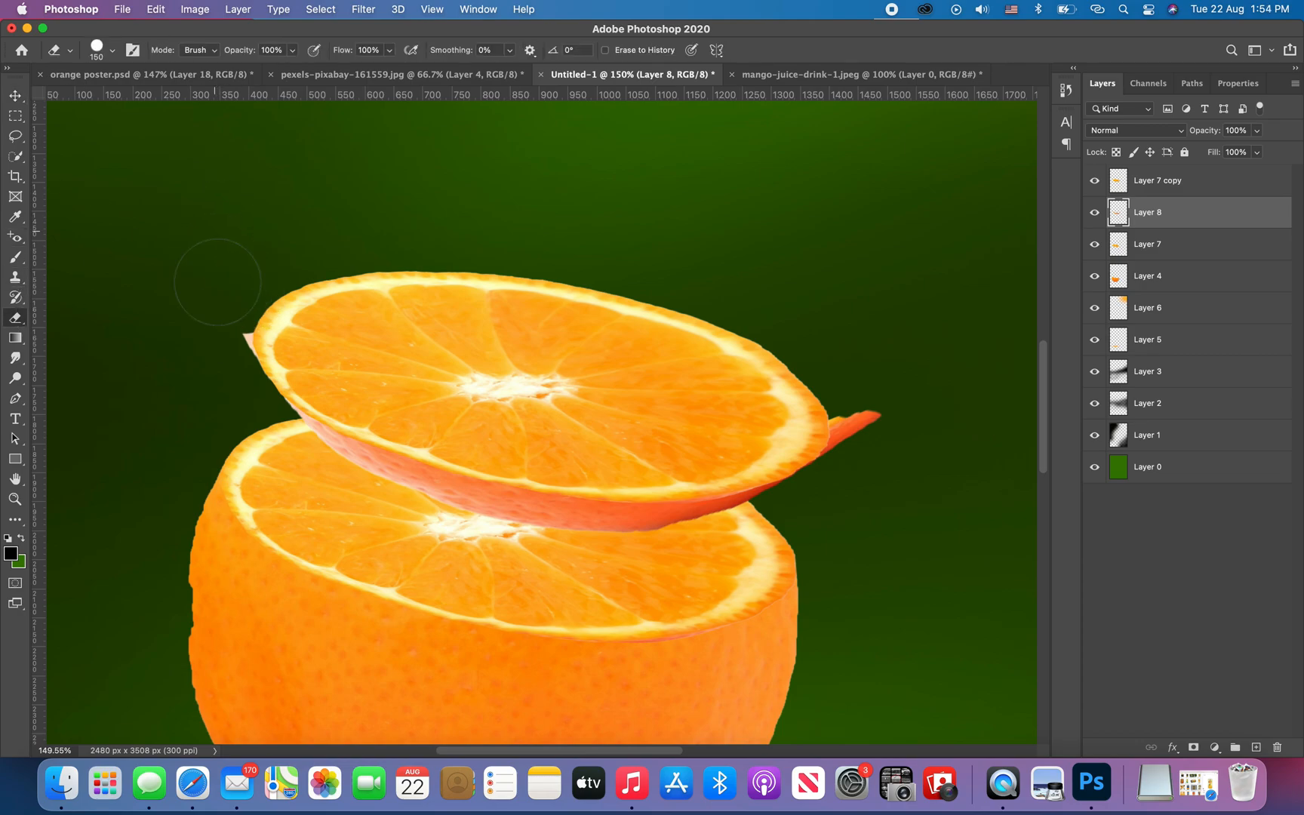
pyautogui.click(865, 435)
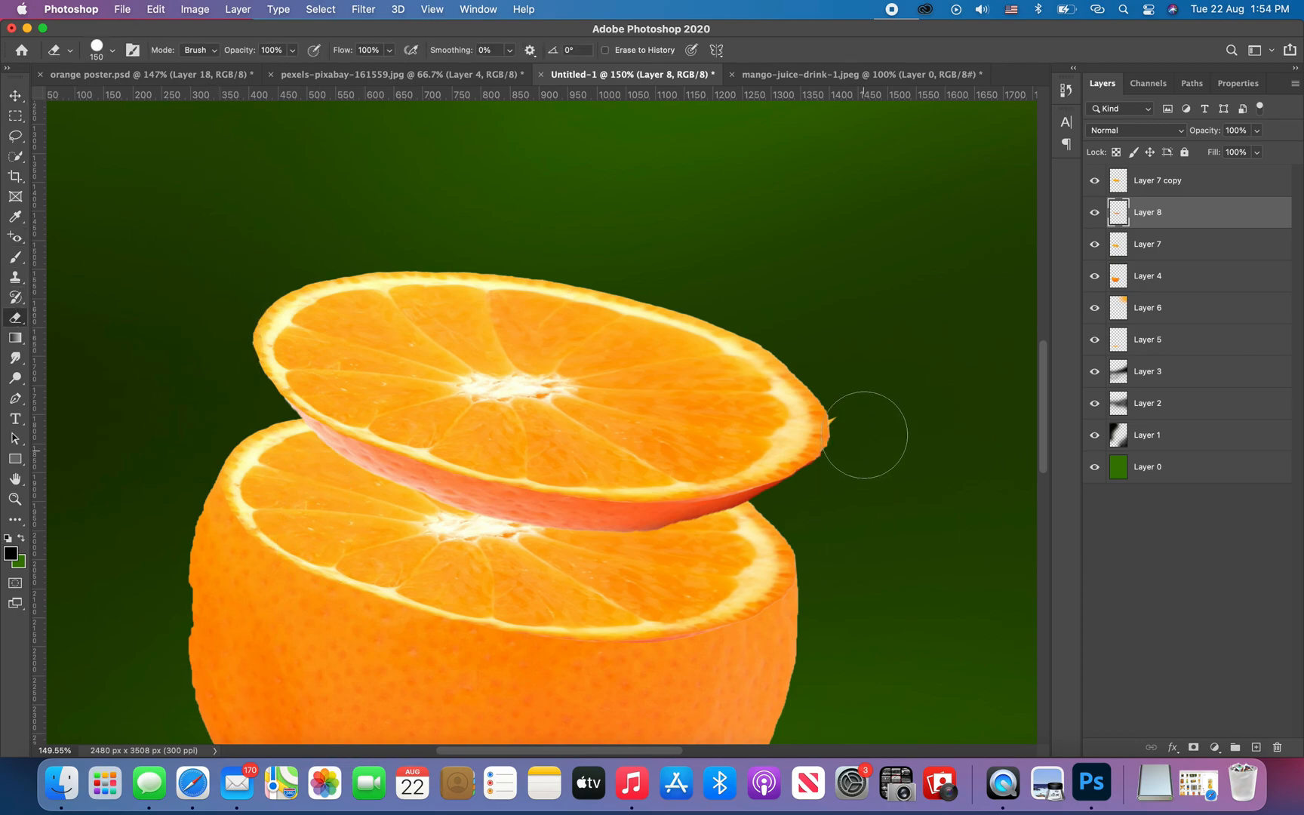
# Erase along the peel strip's lower edge to thin it, and undo the last few erasing strokes
pyautogui.moveTo(326, 488)
pyautogui.mouseDown()
pyautogui.moveTo(565, 560)
pyautogui.moveTo(691, 562)
pyautogui.moveTo(300, 466)
pyautogui.moveTo(510, 543)
pyautogui.moveTo(536, 546)
pyautogui.moveTo(501, 538)
pyautogui.moveTo(646, 557)
pyautogui.moveTo(763, 545)
pyautogui.moveTo(676, 558)
pyautogui.mouseUp()
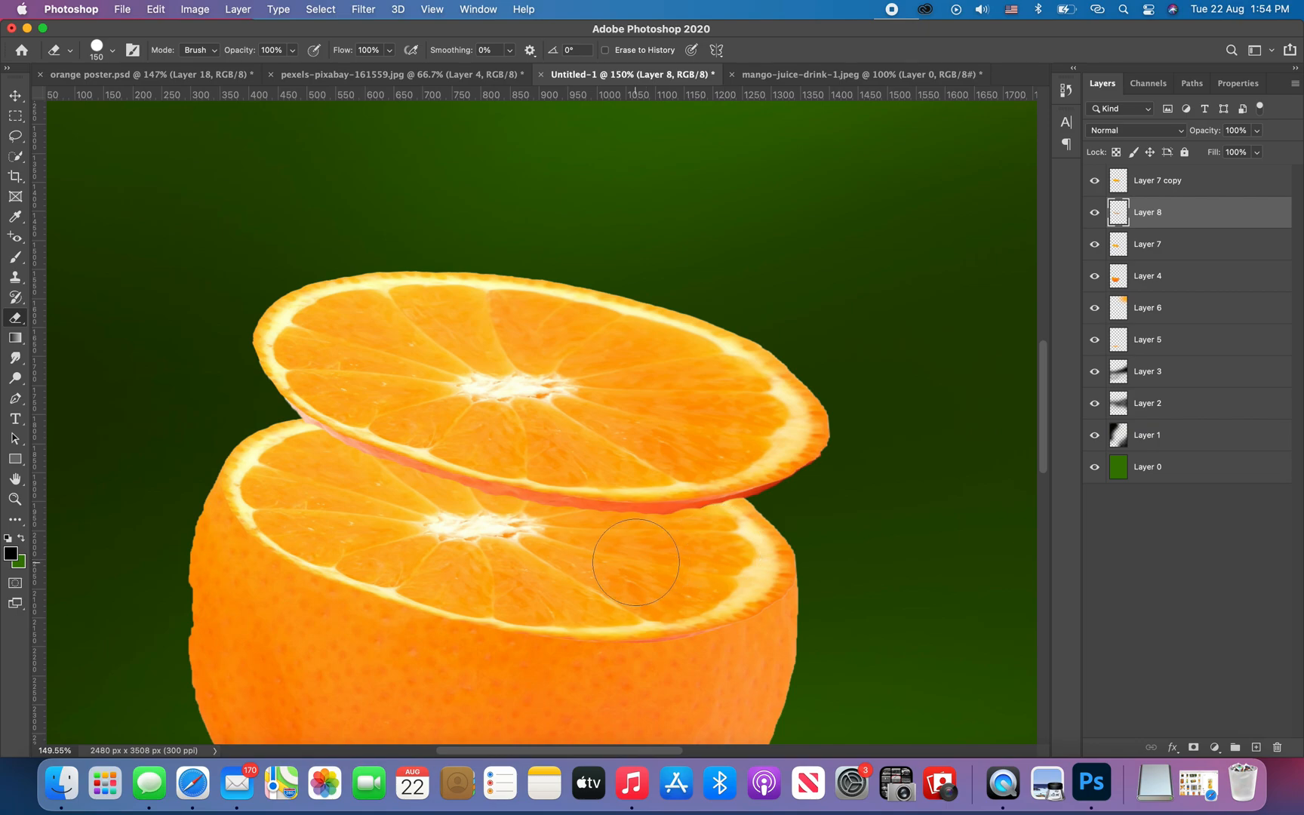
pyautogui.press('super+z')
pyautogui.press('super+z')
pyautogui.press('super+z')
pyautogui.keyDown('alt'); pyautogui.click(638, 471); pyautogui.keyUp('alt')
pyautogui.keyDown('alt'); pyautogui.click(638, 471); pyautogui.keyUp('alt')
pyautogui.press('v')
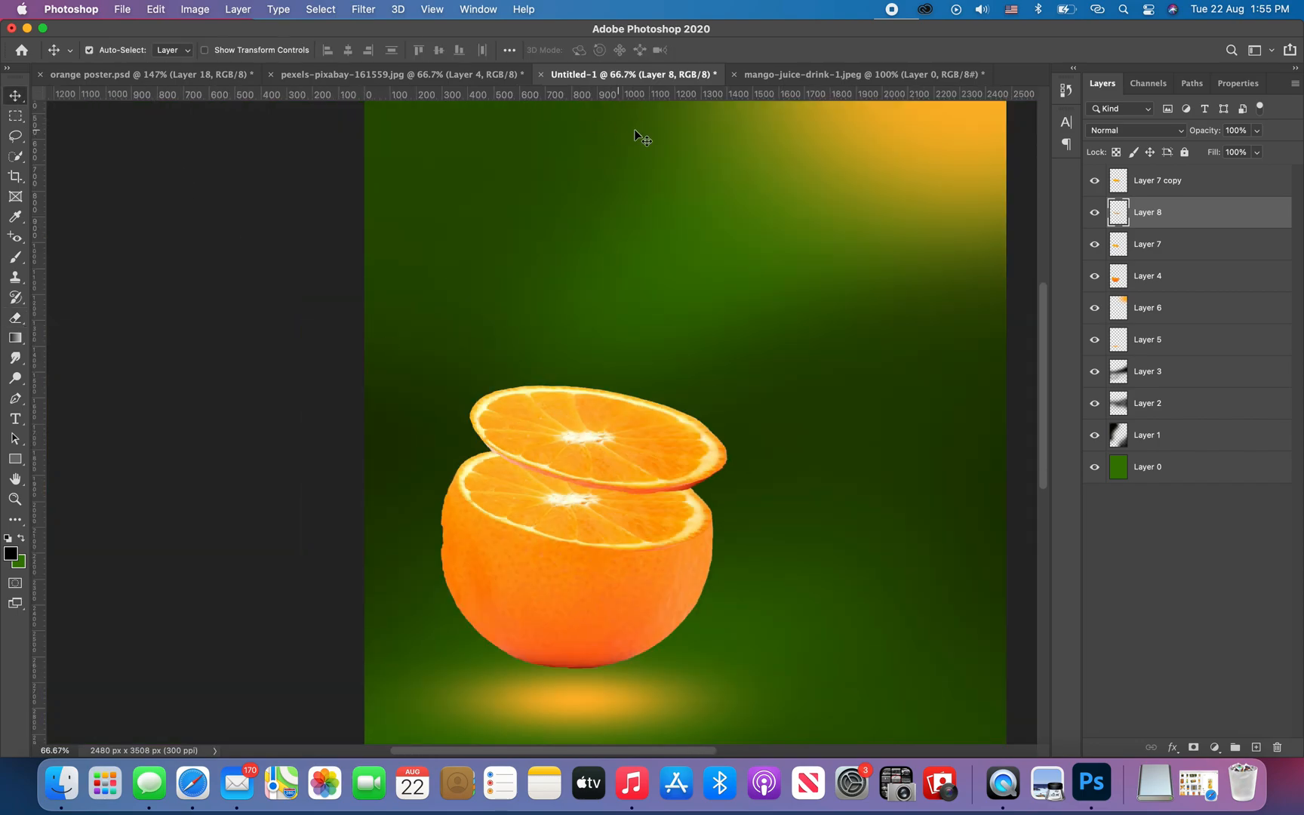
# Merge Layer 7 copy and Layer 8 into one layer
pyautogui.click(1148, 187)
pyautogui.keyDown('shift'); pyautogui.click(1158, 214); pyautogui.keyUp('shift')
pyautogui.rightClick(1158, 213)
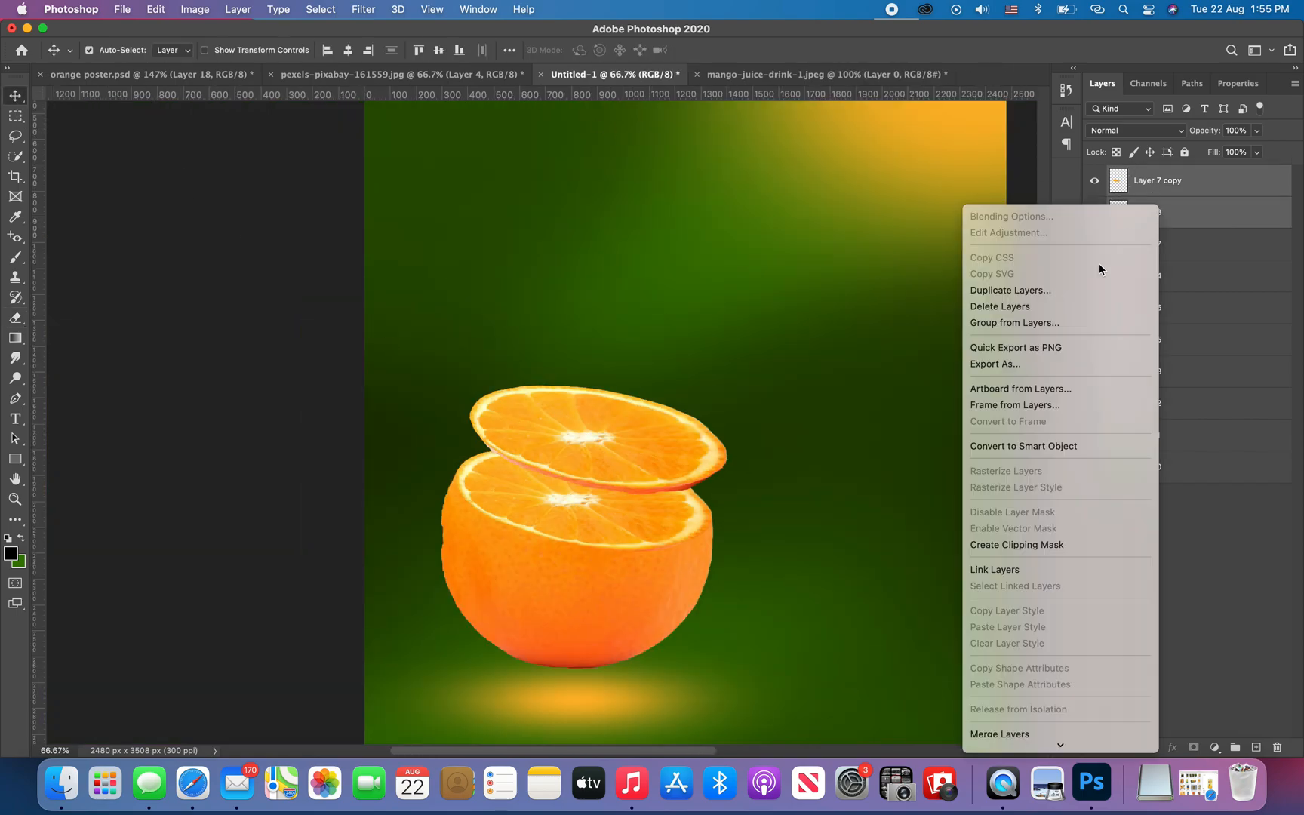
pyautogui.scroll(-3, 1027, 725)
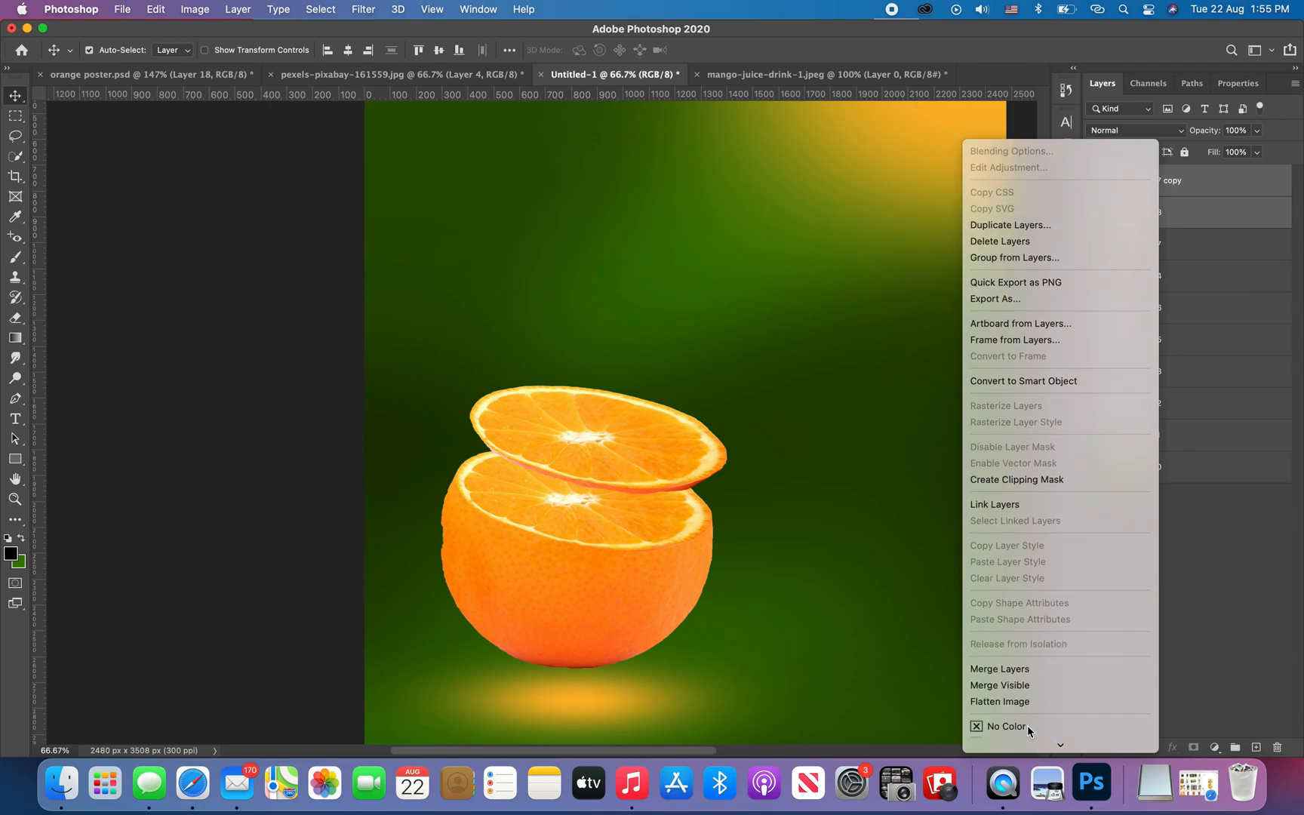
pyautogui.click(1001, 674)
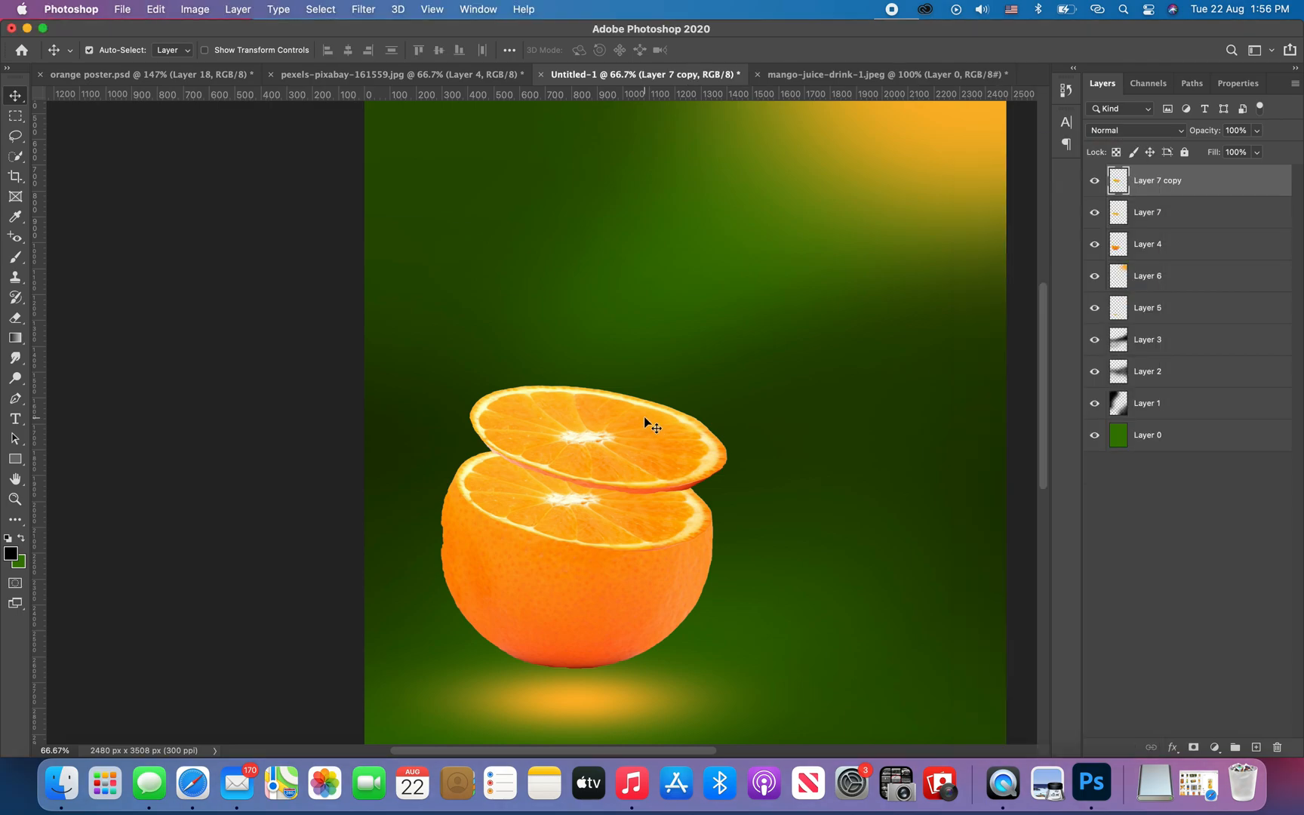
# Rotate the merged slice about 12° and lower it onto the cut orange so it sits like a tilted lid
pyautogui.press('super+t')
pyautogui.moveTo(717, 494); pyautogui.dragTo(723, 522)
pyautogui.moveTo(605, 432); pyautogui.dragTo(597, 474)
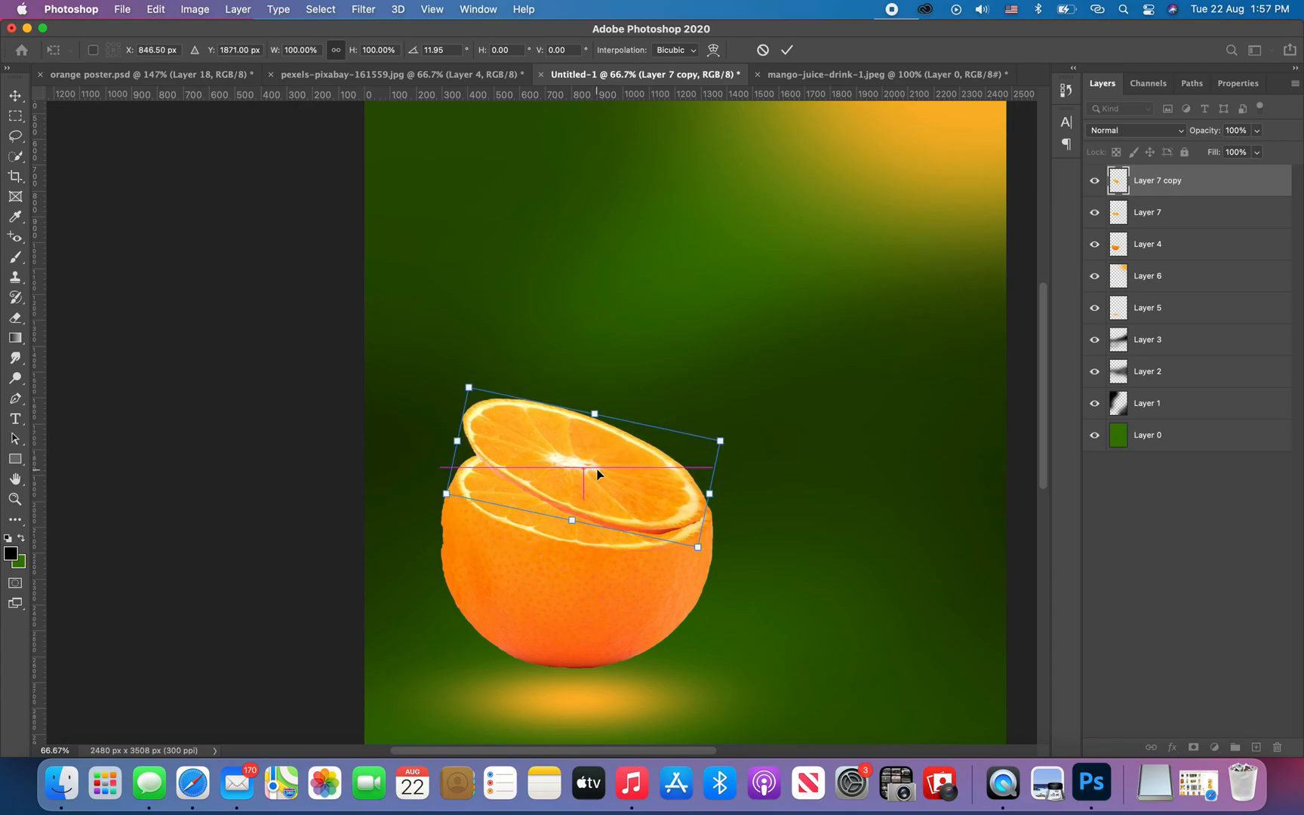
pyautogui.hotkey('shift', 'Right')
pyautogui.press('Down')
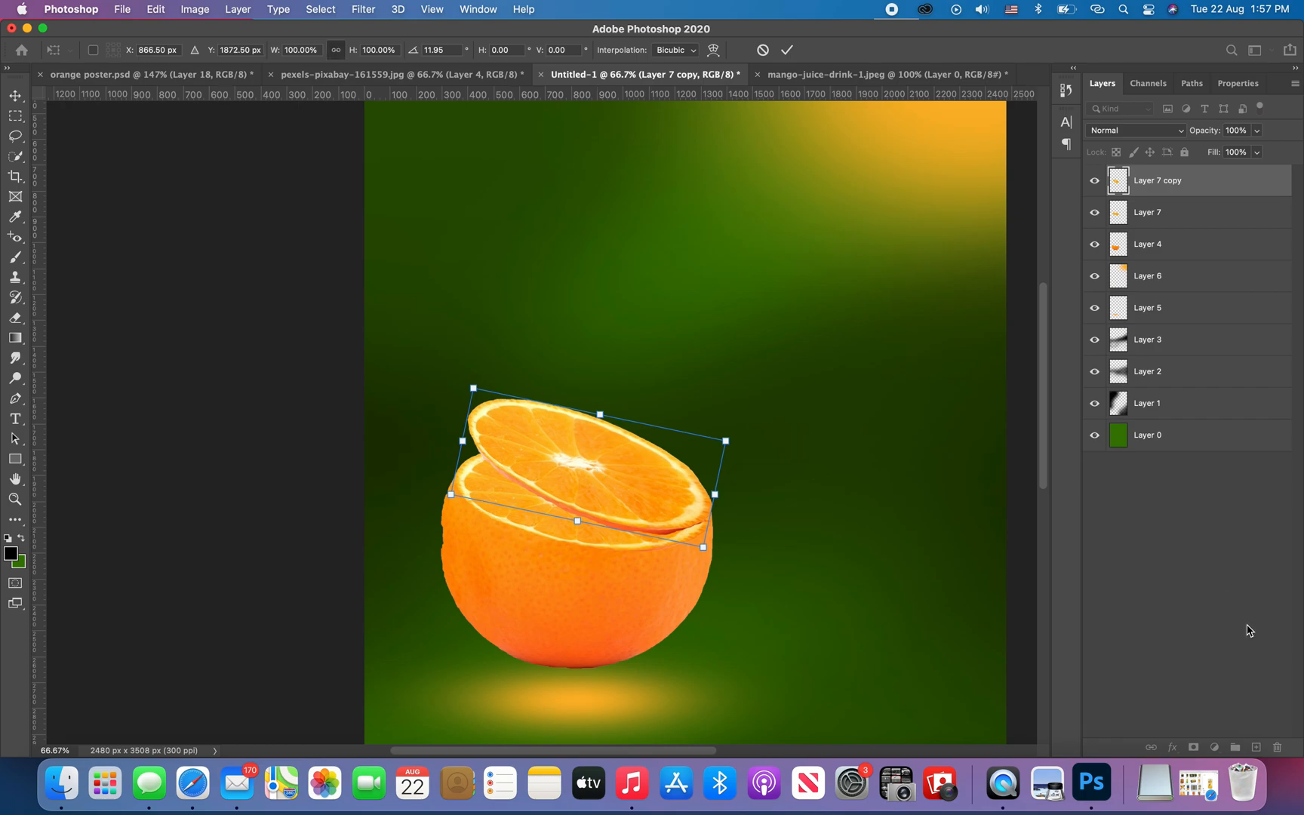
pyautogui.press('Return')
# On a new layer beneath the tilted slice, paint a soft black shadow in the gap and set its opacity to 53%
pyautogui.click(1256, 747)
pyautogui.moveTo(1165, 187); pyautogui.dragTo(1160, 222)
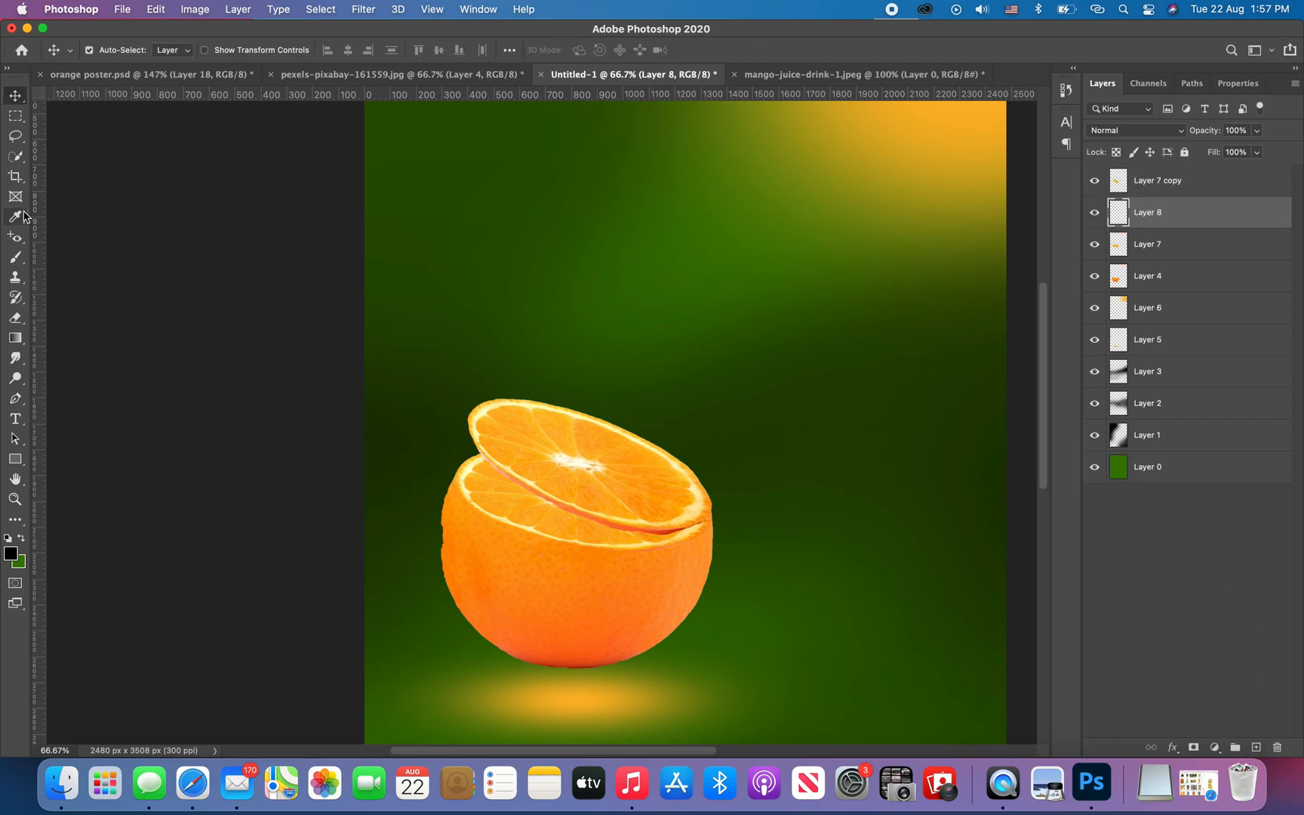
pyautogui.click(15, 256)
pyautogui.moveTo(509, 468)
pyautogui.mouseDown()
pyautogui.moveTo(596, 502)
pyautogui.moveTo(570, 491)
pyautogui.moveTo(659, 504)
pyautogui.moveTo(529, 474)
pyautogui.mouseUp()
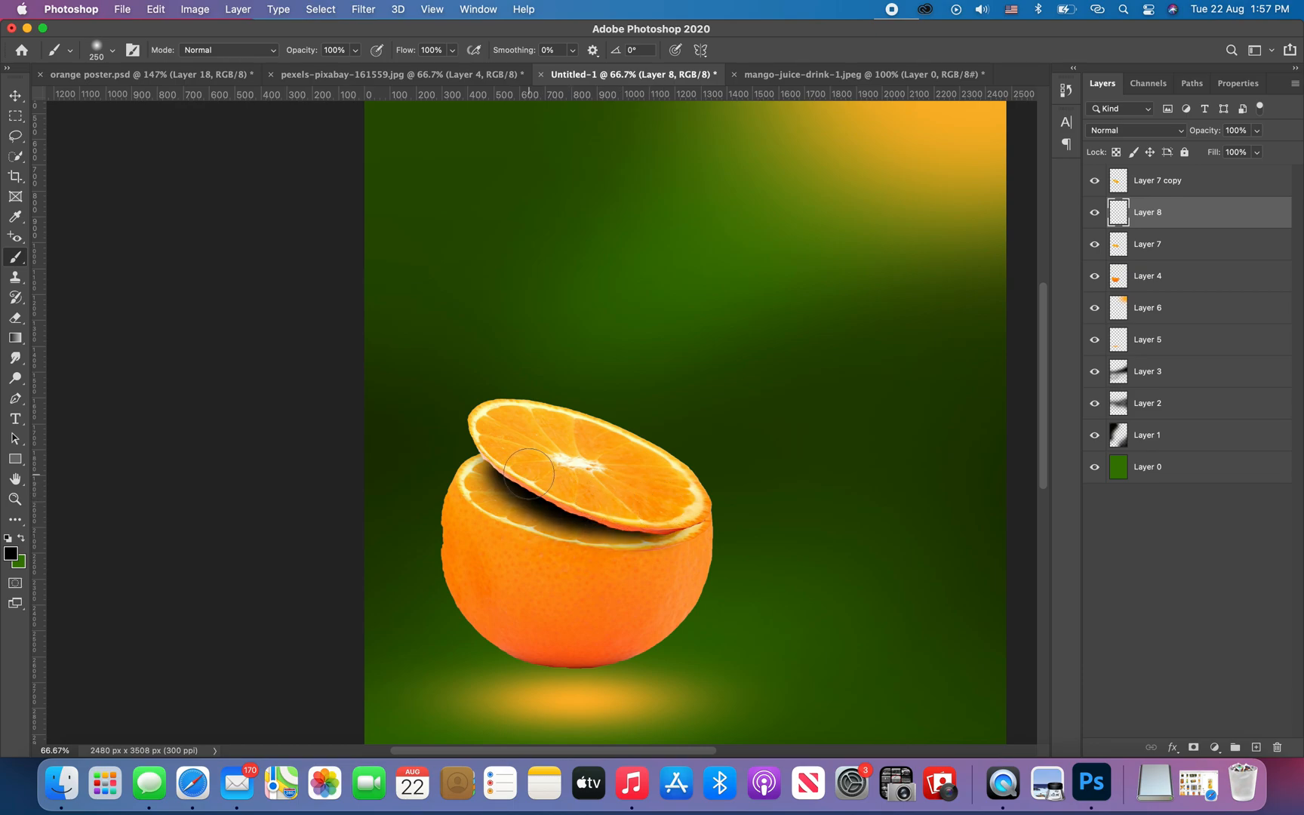
pyautogui.moveTo(1185, 133); pyautogui.dragTo(1179, 132)
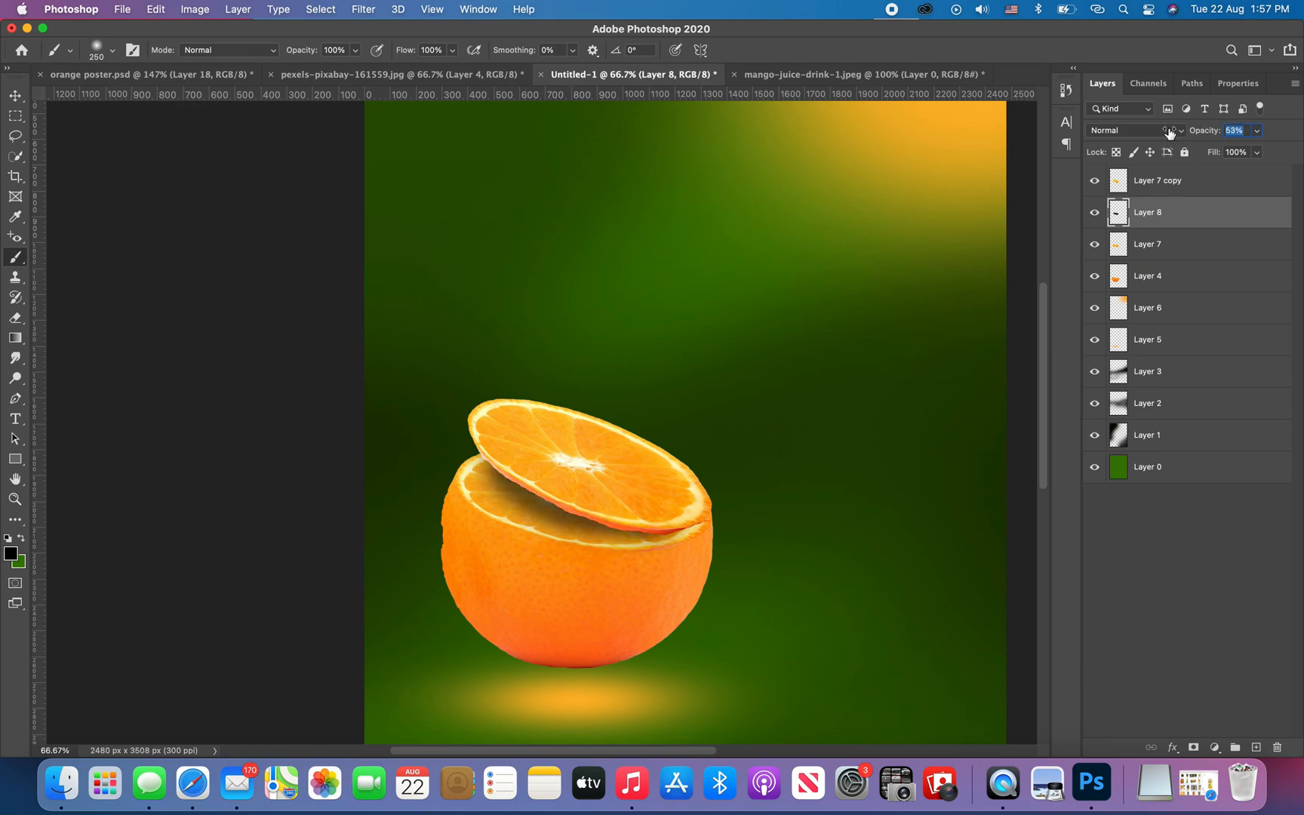
# Duplicate the tilted top slice, rotate the copy about 13° clockwise, and fan it out above the original with their lower-right edges meeting
pyautogui.press('v')
pyautogui.click(581, 439)
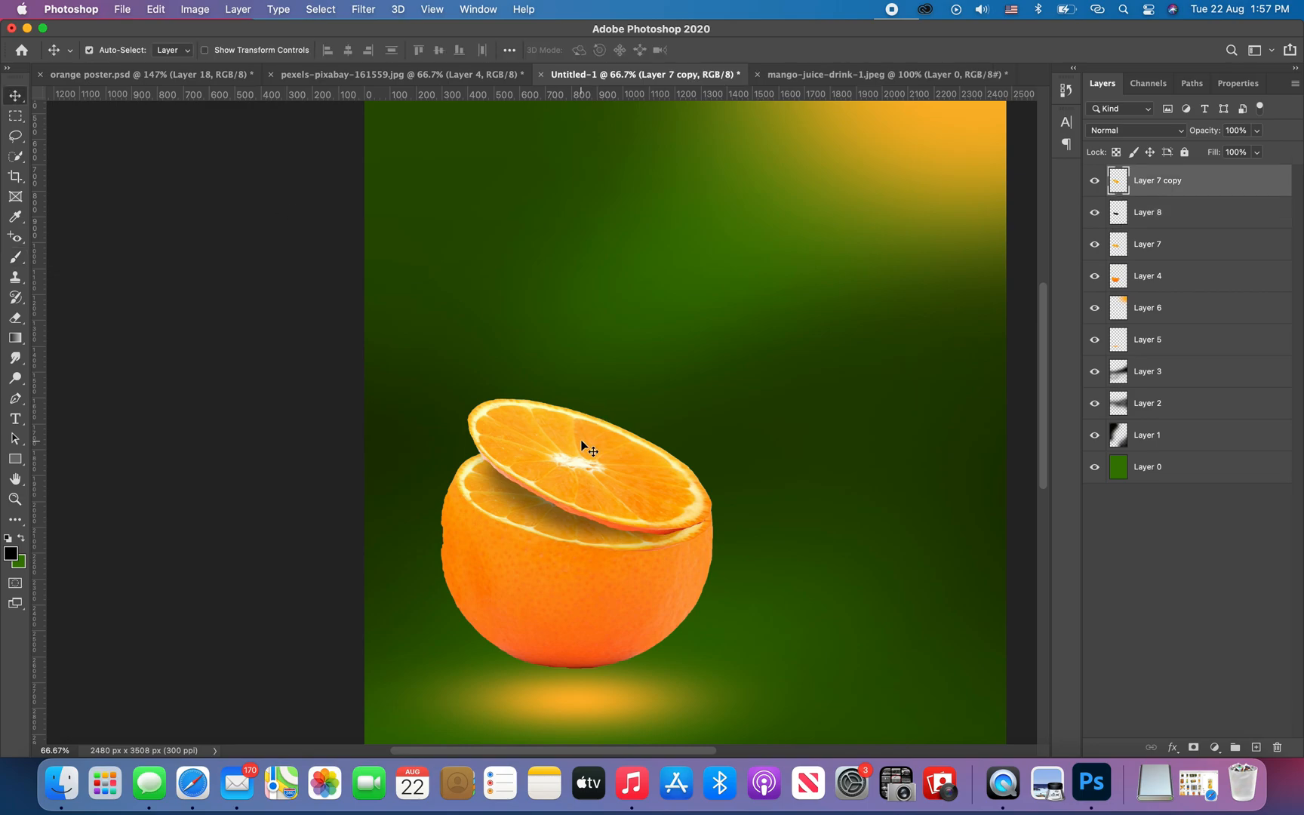
pyautogui.hotkey('ctrl', 'j')
pyautogui.moveTo(581, 439); pyautogui.dragTo(597, 425)
pyautogui.hotkey('ctrl', 't')
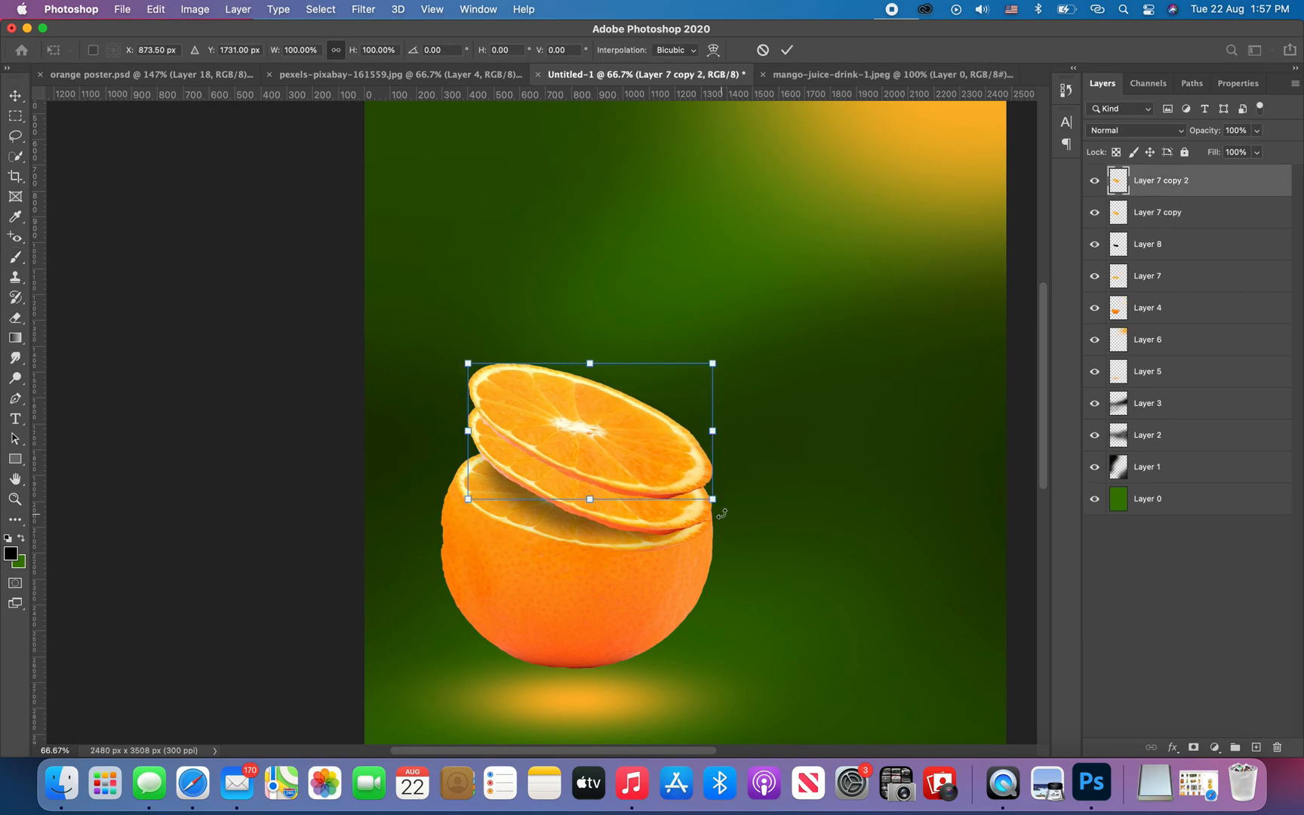
pyautogui.moveTo(717, 512); pyautogui.dragTo(692, 543)
pyautogui.moveTo(587, 447); pyautogui.dragTo(598, 452)
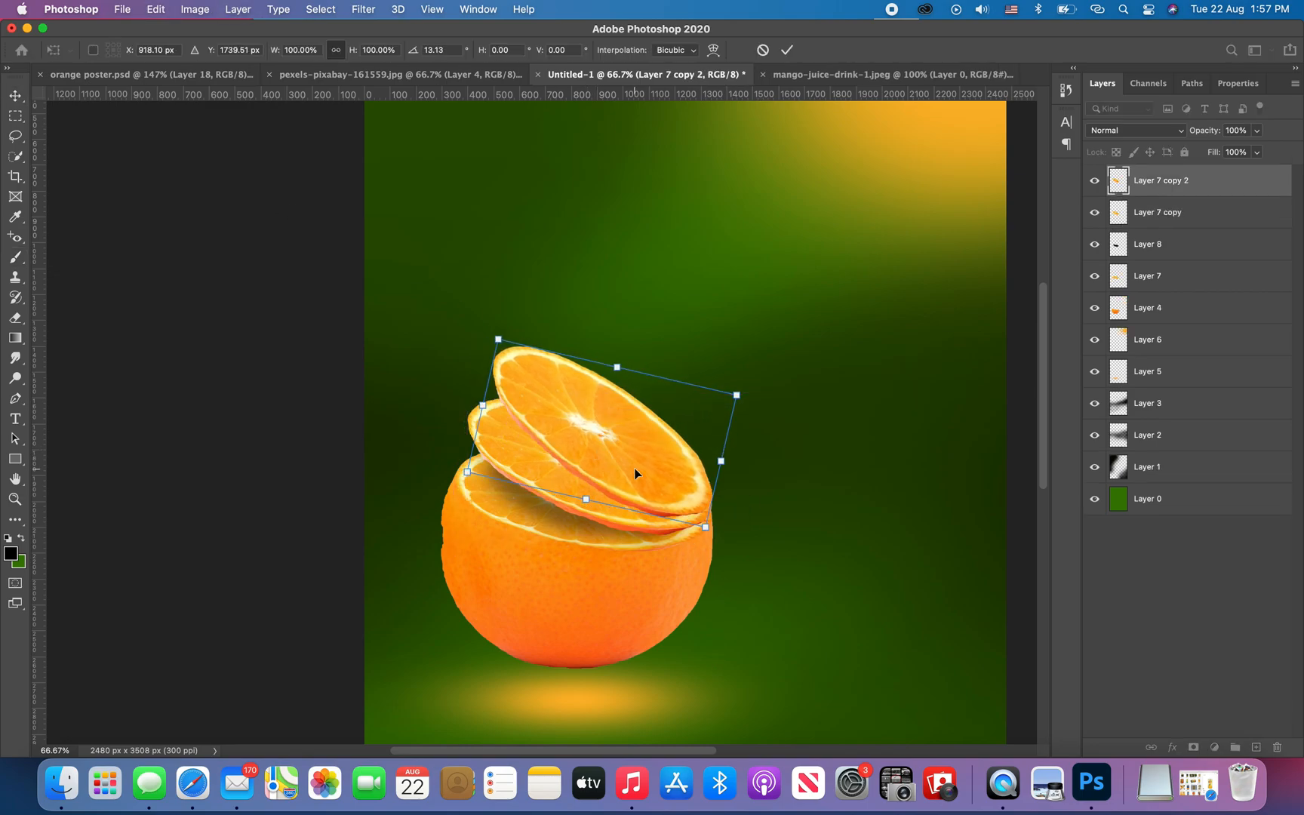
pyautogui.press('Return')
# On a new layer beneath the duplicated slice, paint a soft black shadow in the gap and set its opacity to 39%
pyautogui.click(1256, 747)
pyautogui.moveTo(1141, 180); pyautogui.dragTo(1140, 226)
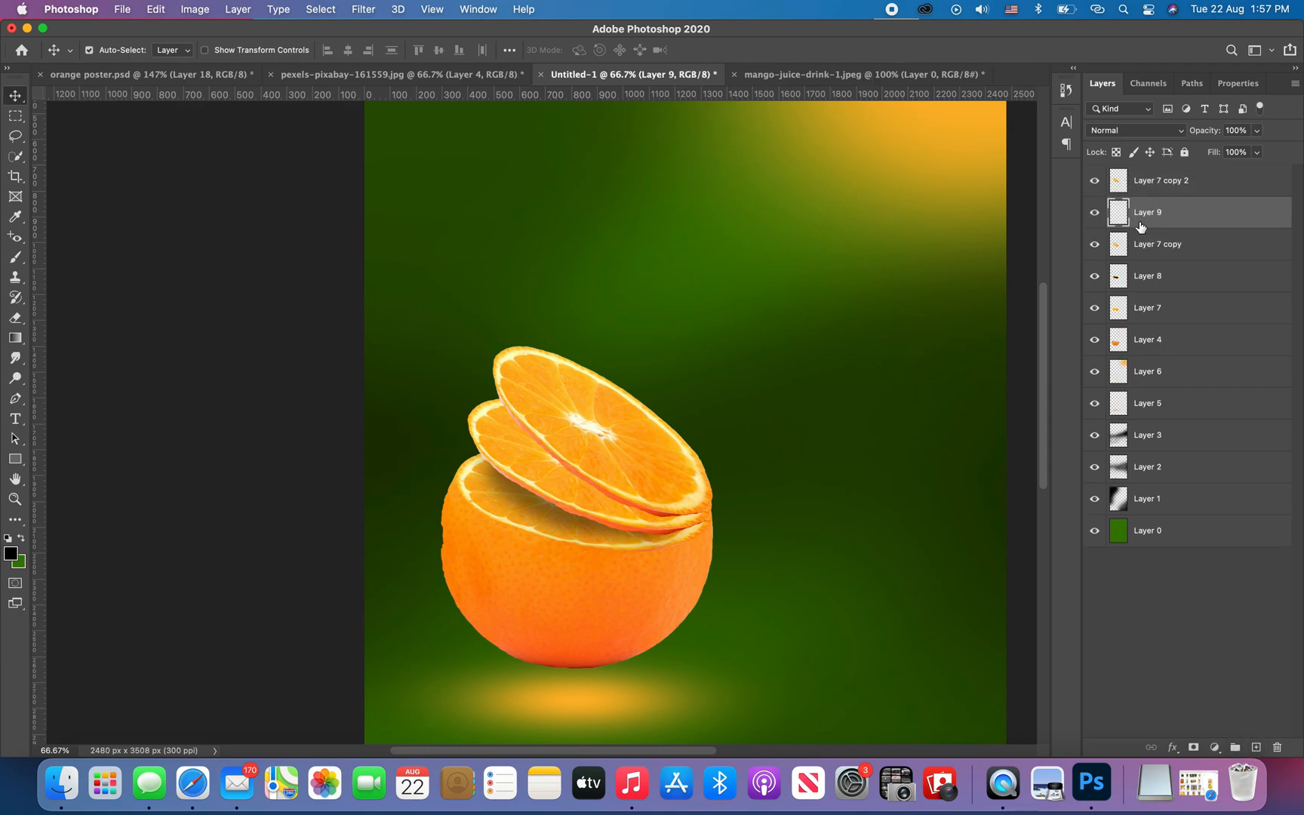
pyautogui.click(15, 256)
pyautogui.moveTo(522, 422)
pyautogui.mouseDown()
pyautogui.moveTo(590, 481)
pyautogui.moveTo(630, 488)
pyautogui.moveTo(608, 464)
pyautogui.moveTo(634, 489)
pyautogui.mouseUp()
pyautogui.moveTo(1182, 130); pyautogui.dragTo(1197, 138)
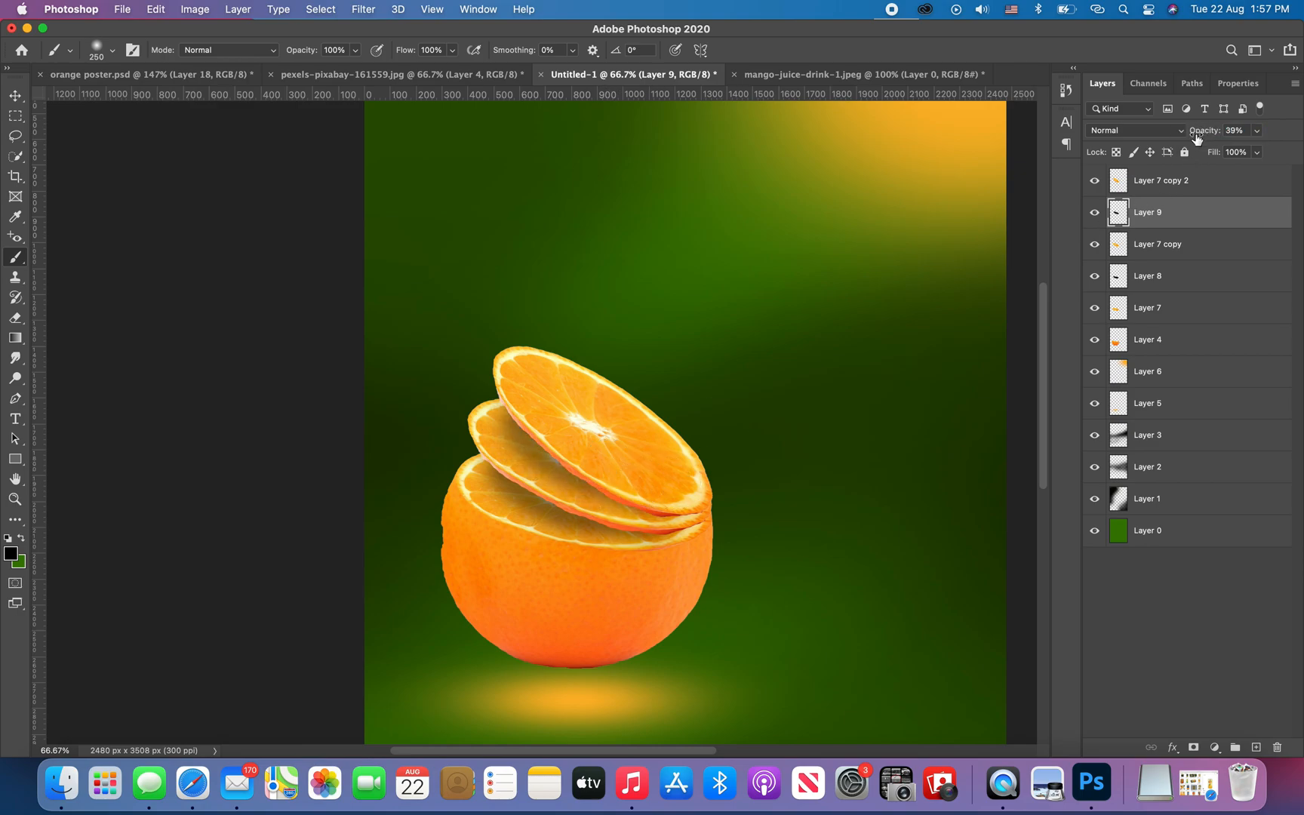
# Duplicate the uppermost slice again, rotate the copy further clockwise, and place it above the others to continue the fan
pyautogui.click(16, 96)
pyautogui.moveTo(575, 427); pyautogui.dragTo(595, 398)
pyautogui.hotkey('ctrl', 't')
pyautogui.moveTo(736, 489); pyautogui.dragTo(717, 523)
pyautogui.moveTo(617, 393); pyautogui.dragTo(617, 402)
pyautogui.press('Return')
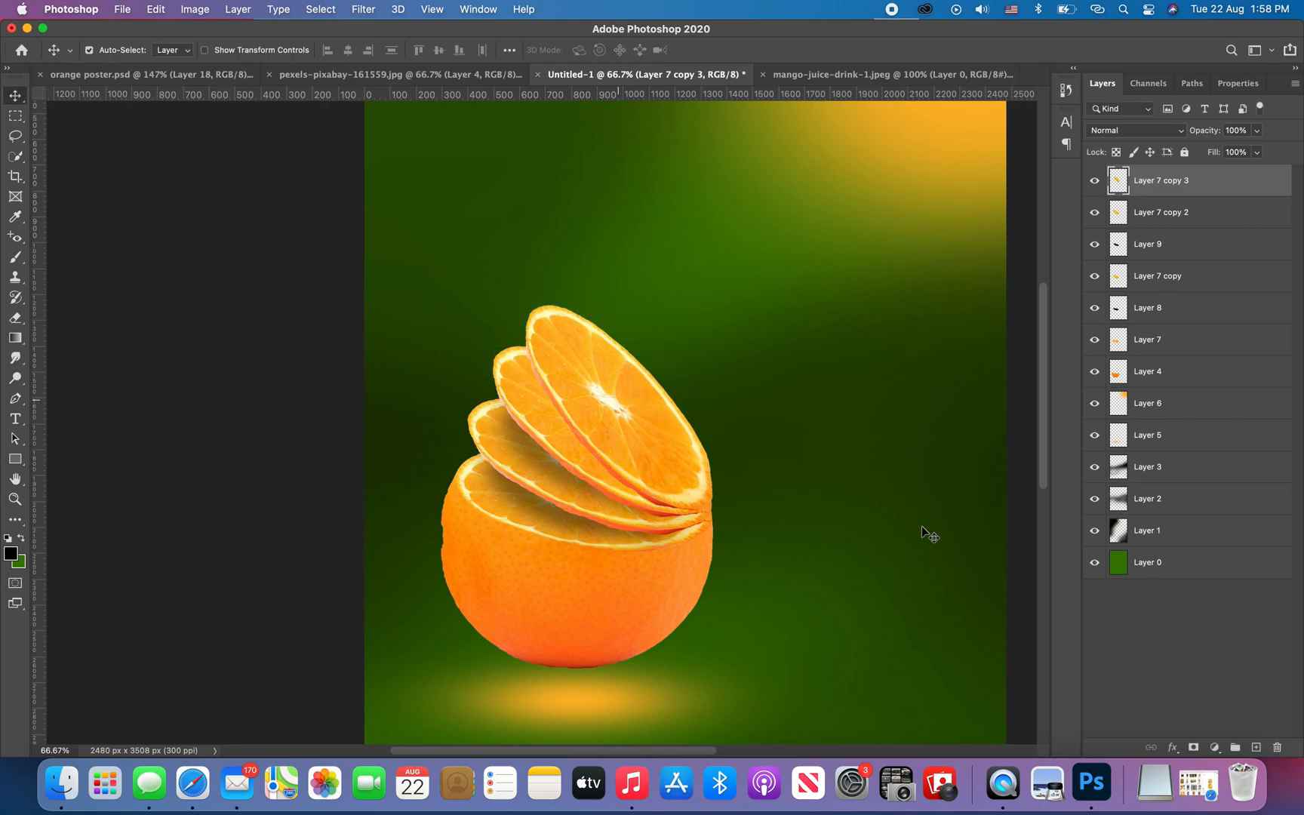
# On a new layer beneath the newest slice, paint a soft black shadow in the gap and set its opacity to 61%
pyautogui.click(1255, 746)
pyautogui.moveTo(1173, 185); pyautogui.dragTo(1168, 228)
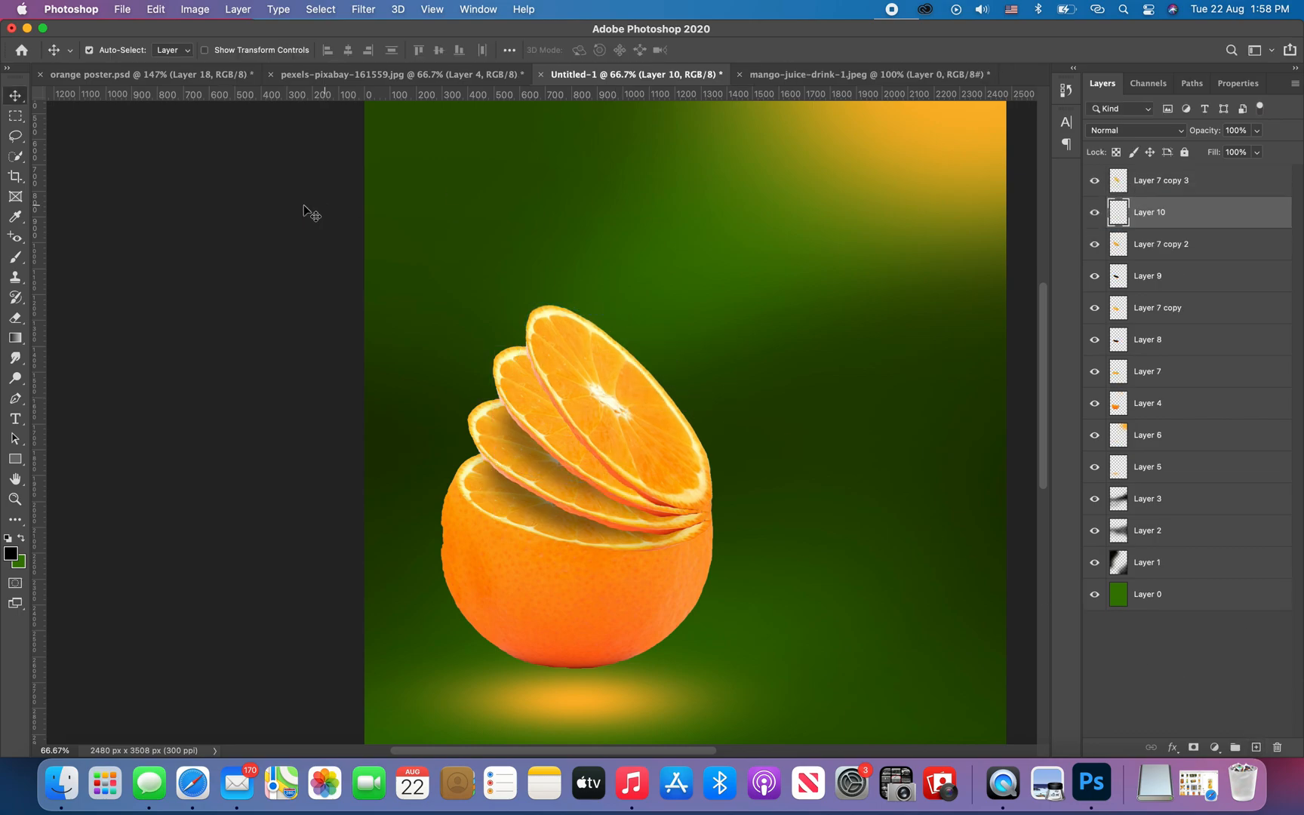
pyautogui.click(15, 257)
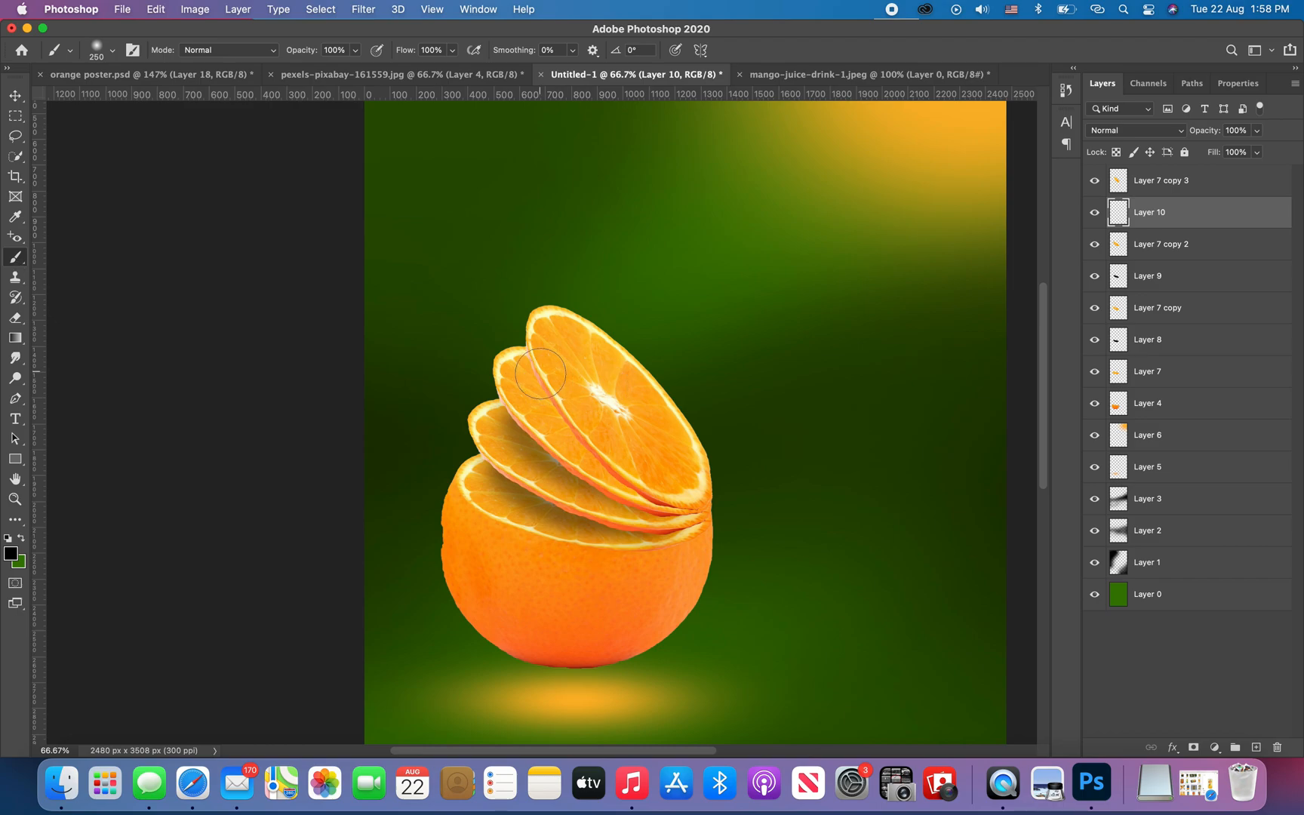
pyautogui.moveTo(541, 373)
pyautogui.mouseDown()
pyautogui.moveTo(557, 416)
pyautogui.moveTo(589, 457)
pyautogui.mouseUp()
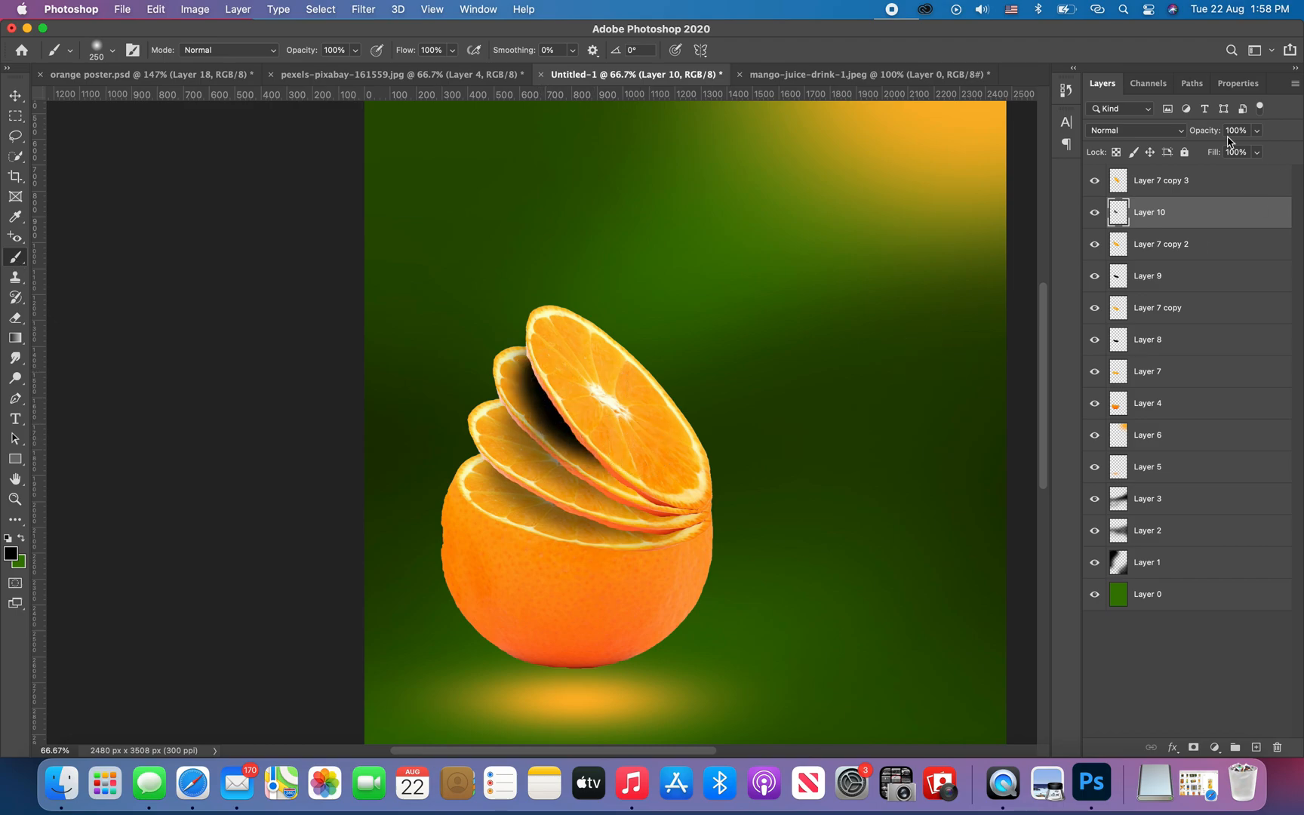
pyautogui.moveTo(1185, 133); pyautogui.dragTo(1182, 132)
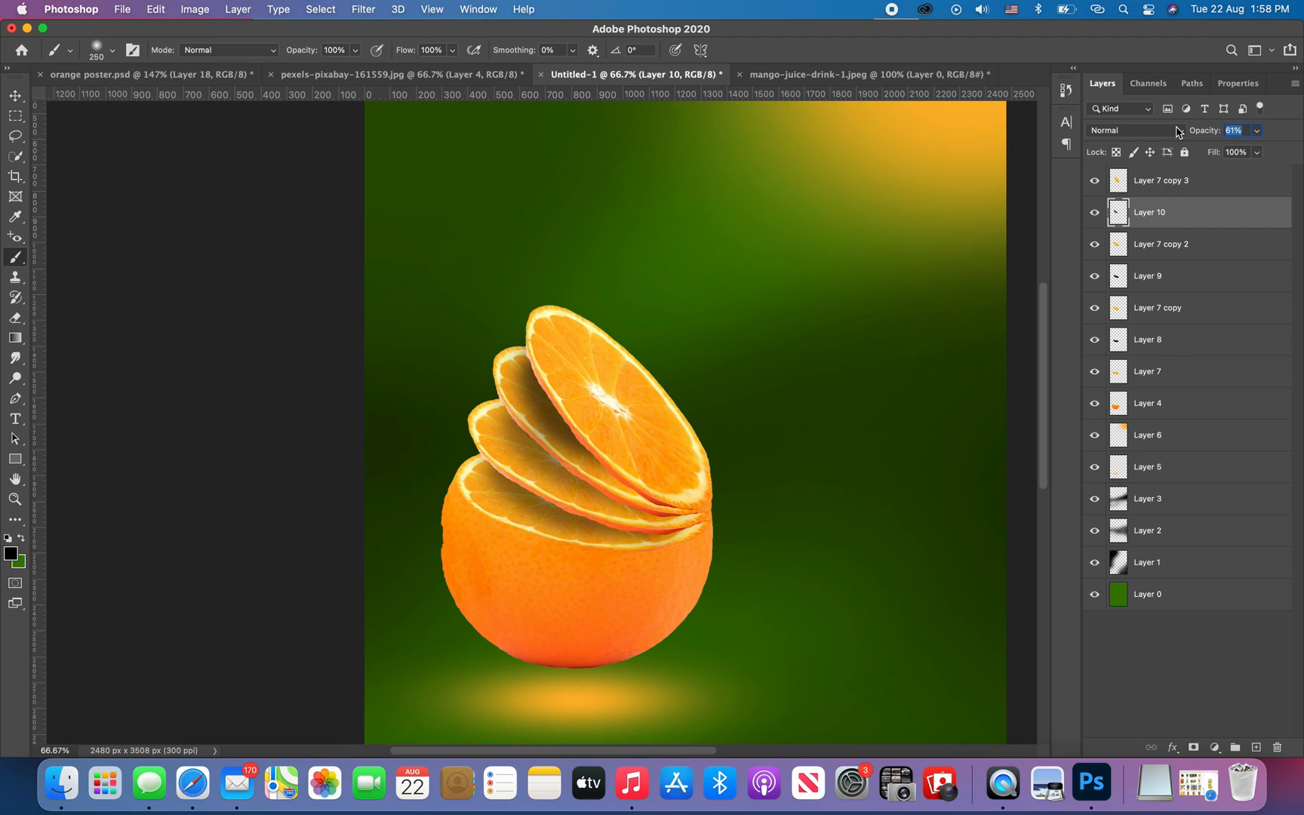
pyautogui.press('v')
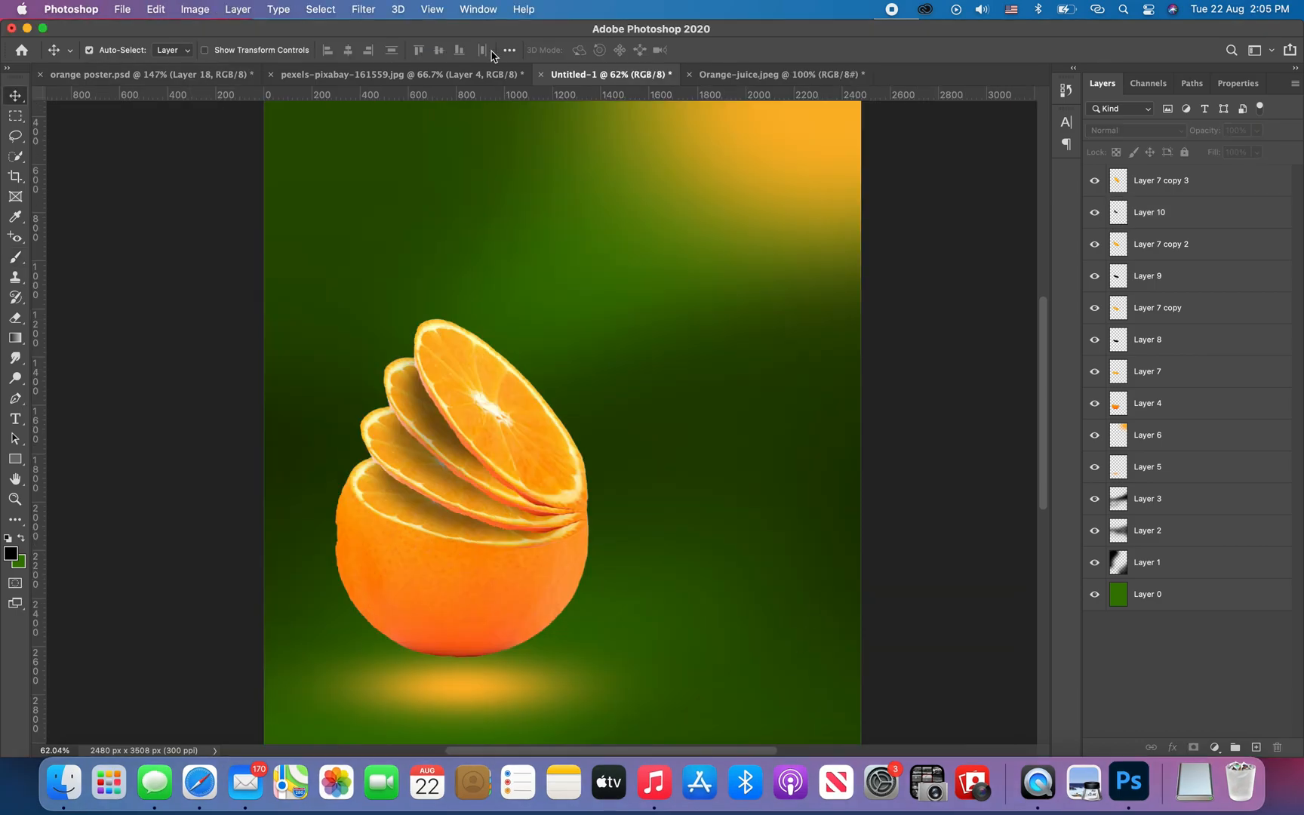
# Bring the can from Orange-juice.jpeg into the poster, scale it to about 39%, rotate it about 38°, and place it over the upper slice
pyautogui.click(751, 74)
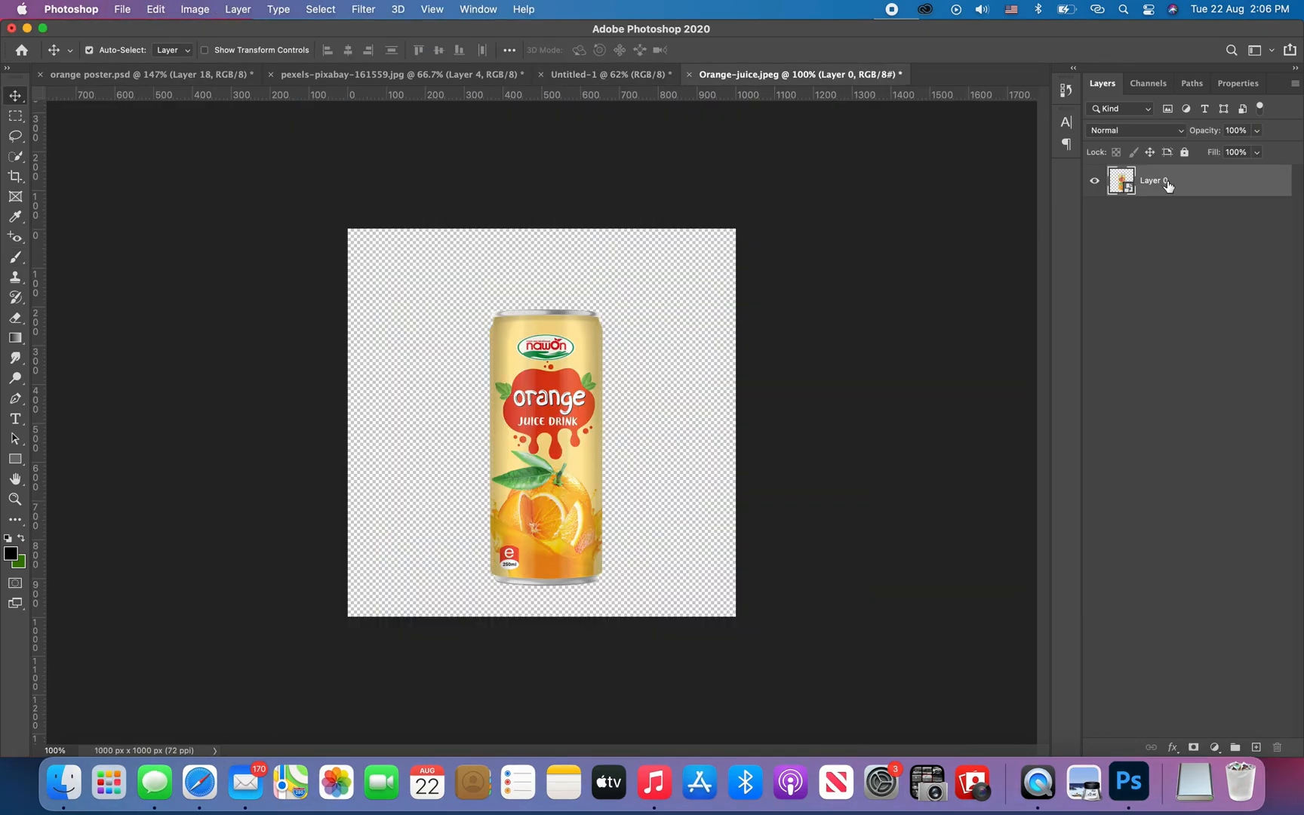
pyautogui.moveTo(1168, 184); pyautogui.dragTo(596, 351)
pyautogui.press('super+t')
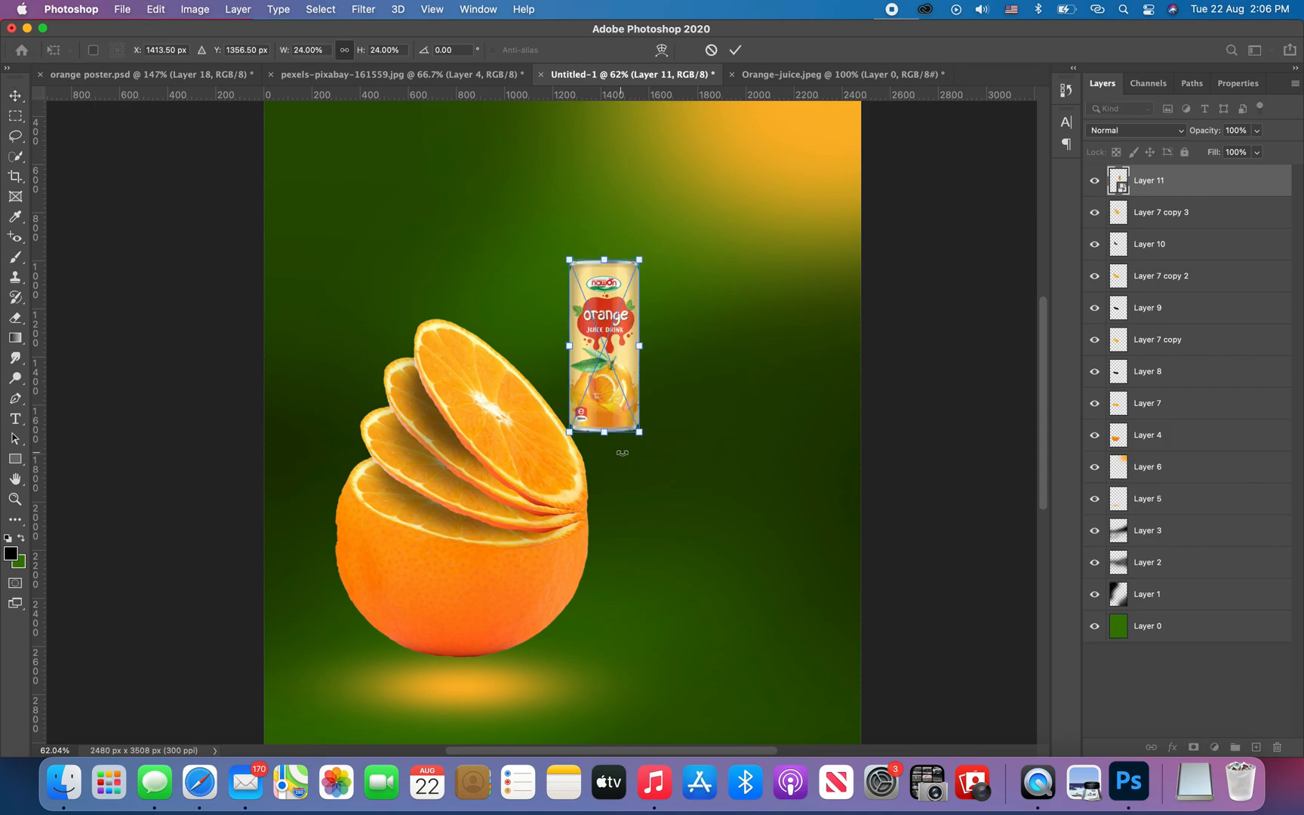
pyautogui.moveTo(640, 432); pyautogui.dragTo(623, 480)
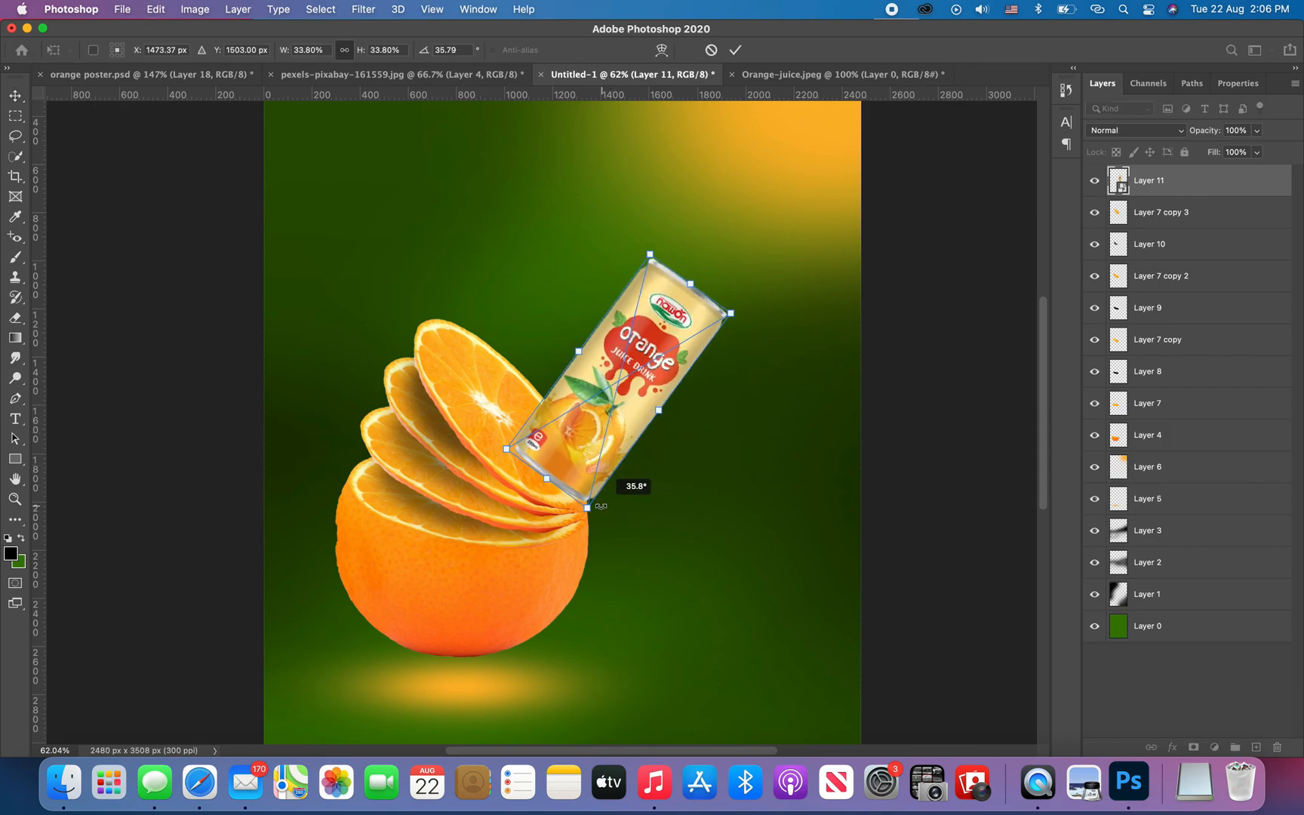
pyautogui.moveTo(553, 420); pyautogui.dragTo(483, 347)
pyautogui.moveTo(654, 293); pyautogui.dragTo(698, 278)
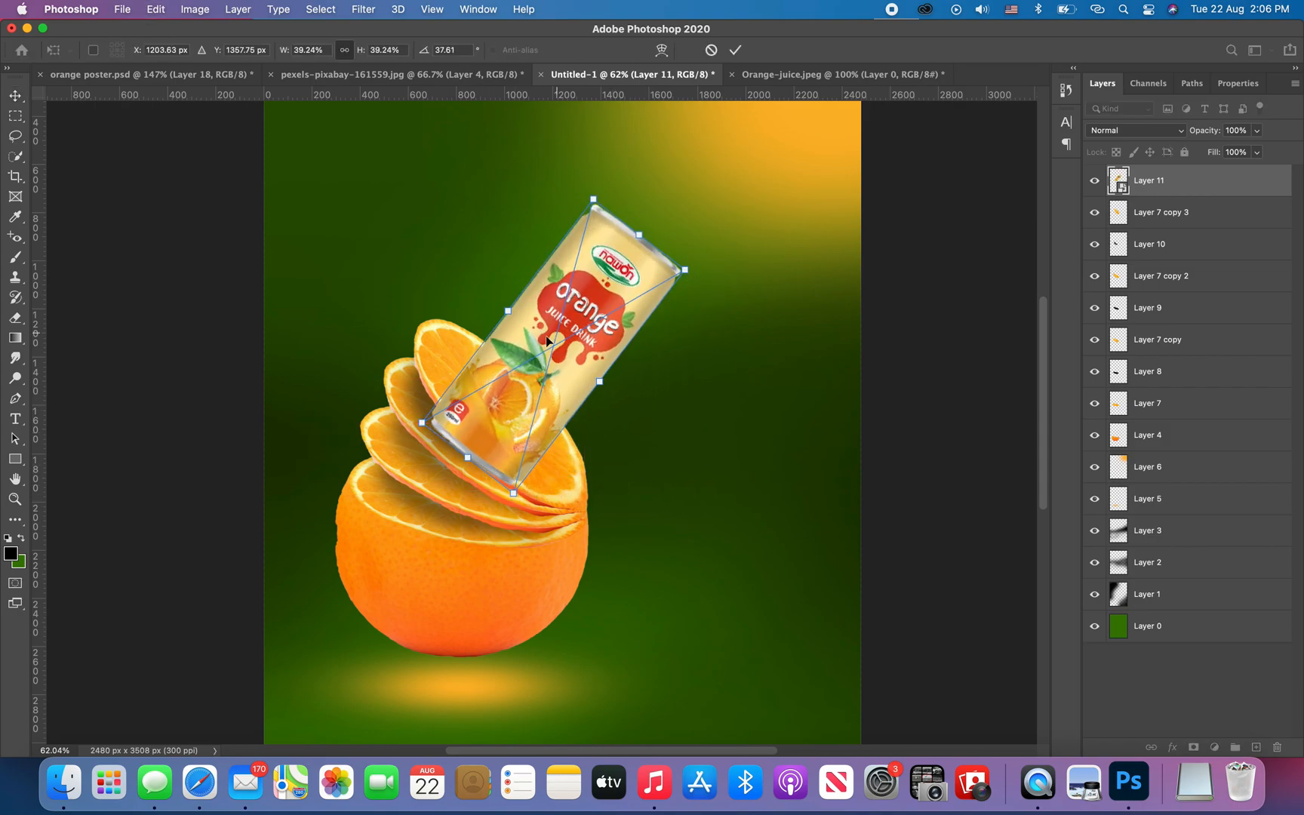
pyautogui.moveTo(539, 336); pyautogui.dragTo(534, 342)
pyautogui.press('Return')
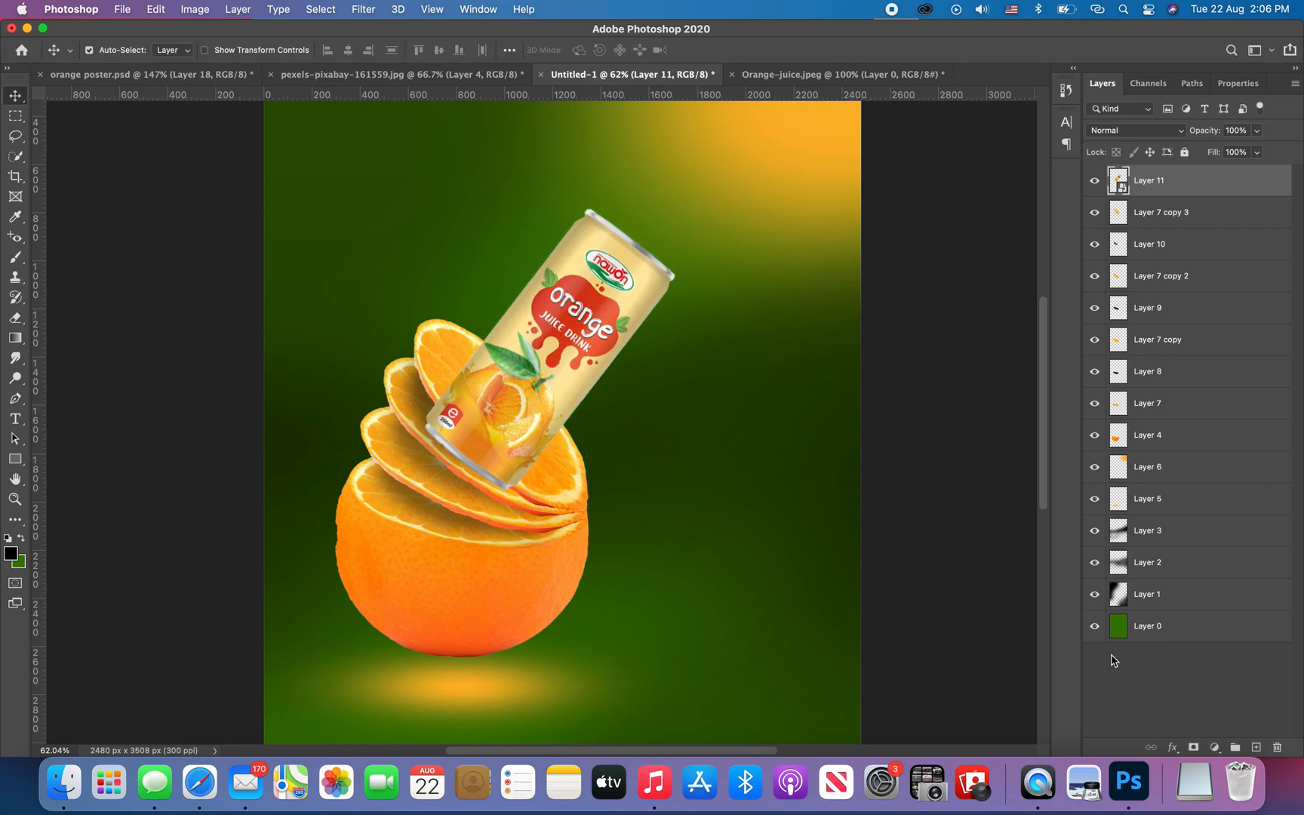
# Add a layer mask to the can and paint out its lower end so it appears to sink into the top slice
pyautogui.click(1194, 747)
pyautogui.click(13, 259)
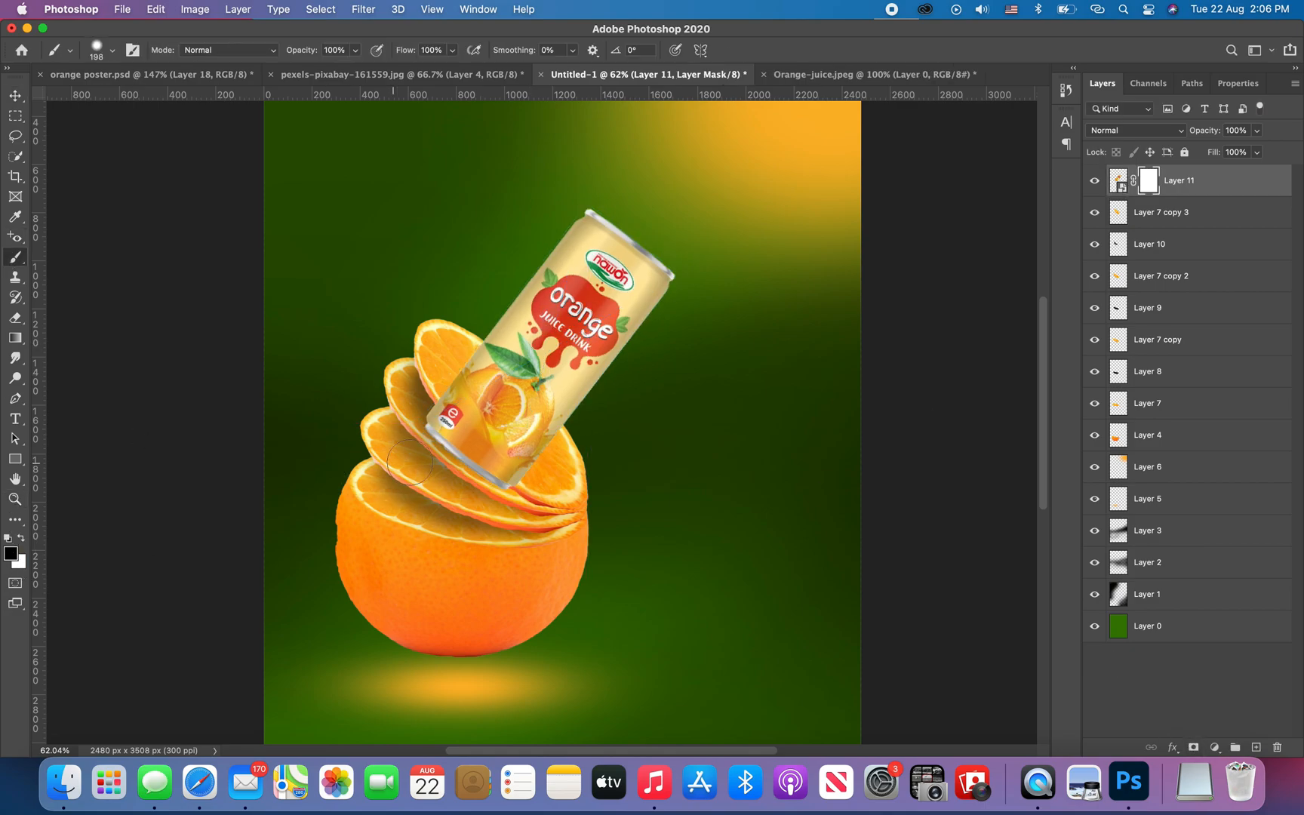
pyautogui.click(112, 50)
pyautogui.click(112, 50)
pyautogui.moveTo(437, 429)
pyautogui.mouseDown()
pyautogui.moveTo(487, 462)
pyautogui.moveTo(471, 451)
pyautogui.mouseUp()
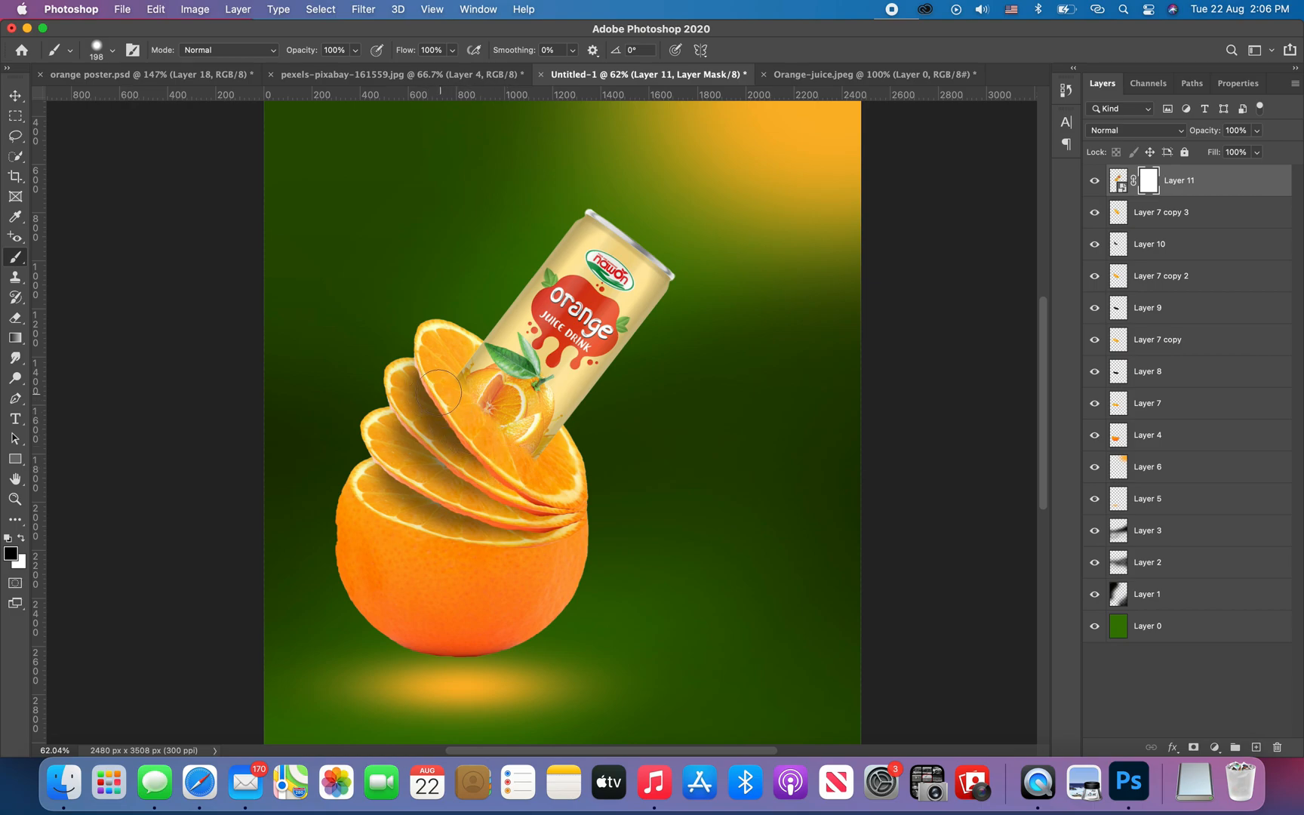
pyautogui.moveTo(509, 436); pyautogui.dragTo(557, 445)
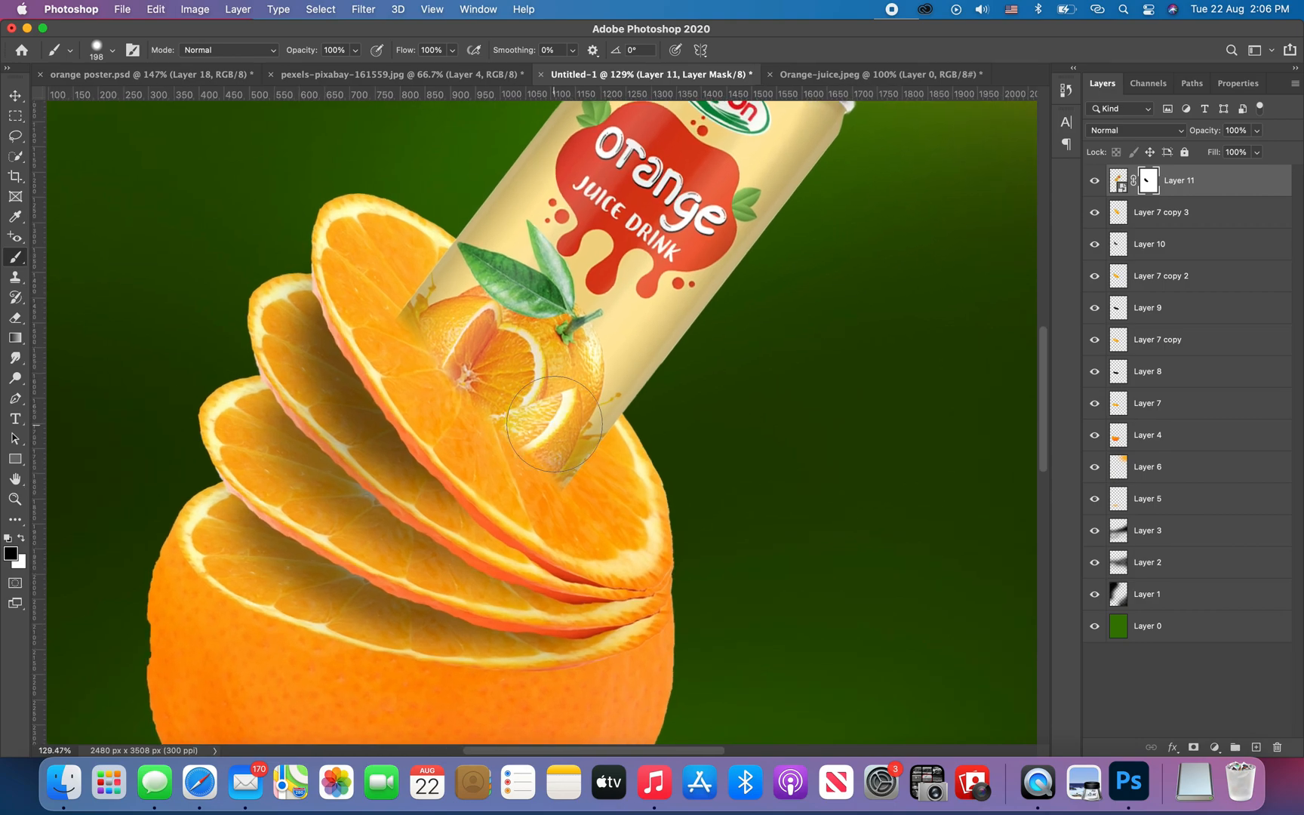
# Refine the can's mask along its lower edges with an 80 px brush
pyautogui.press('[')
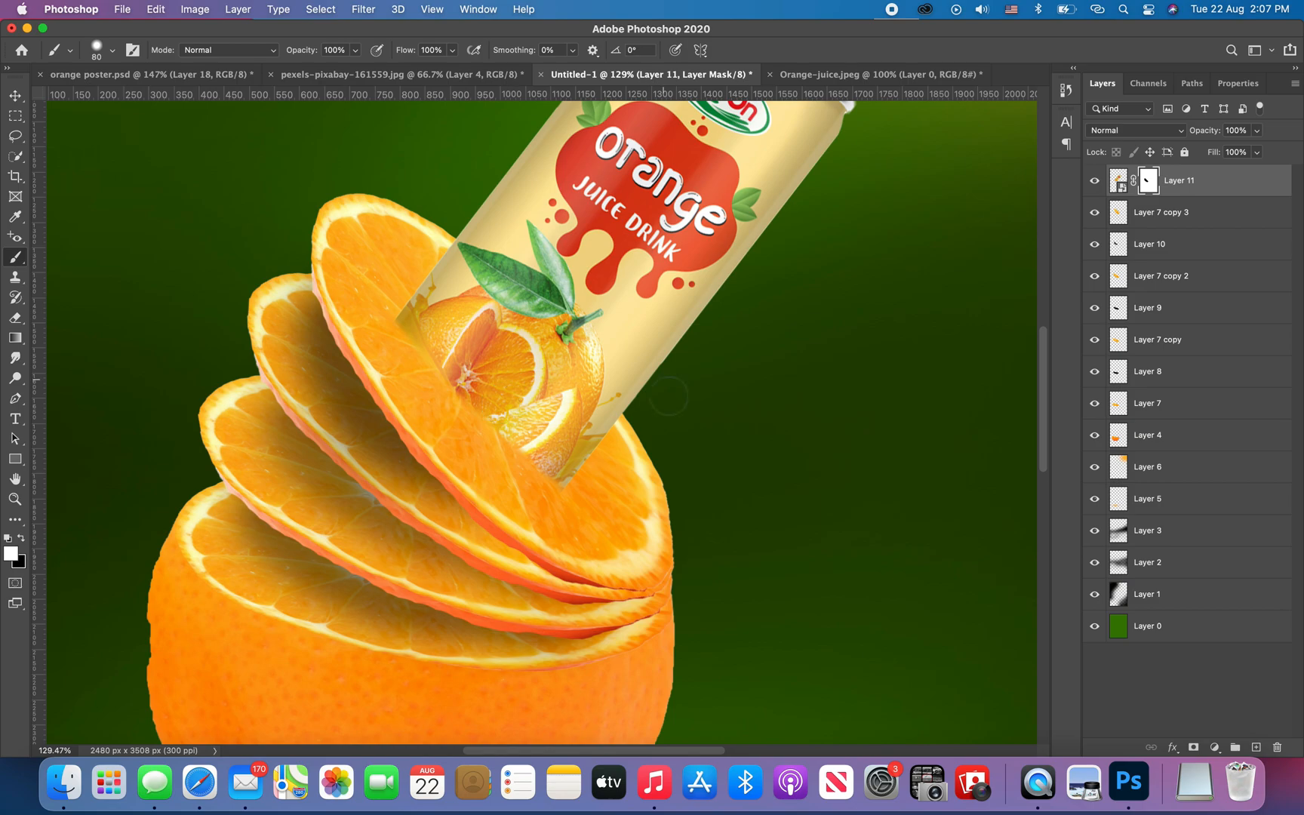
pyautogui.keyDown('alt'); pyautogui.click(670, 422); pyautogui.keyUp('alt')
pyautogui.keyDown('alt'); pyautogui.click(670, 421); pyautogui.keyUp('alt')
pyautogui.keyDown('alt'); pyautogui.click(670, 422); pyautogui.keyUp('alt')
pyautogui.keyDown('alt'); pyautogui.click(986, 277); pyautogui.keyUp('alt')
pyautogui.press('v')
pyautogui.click(898, 303)
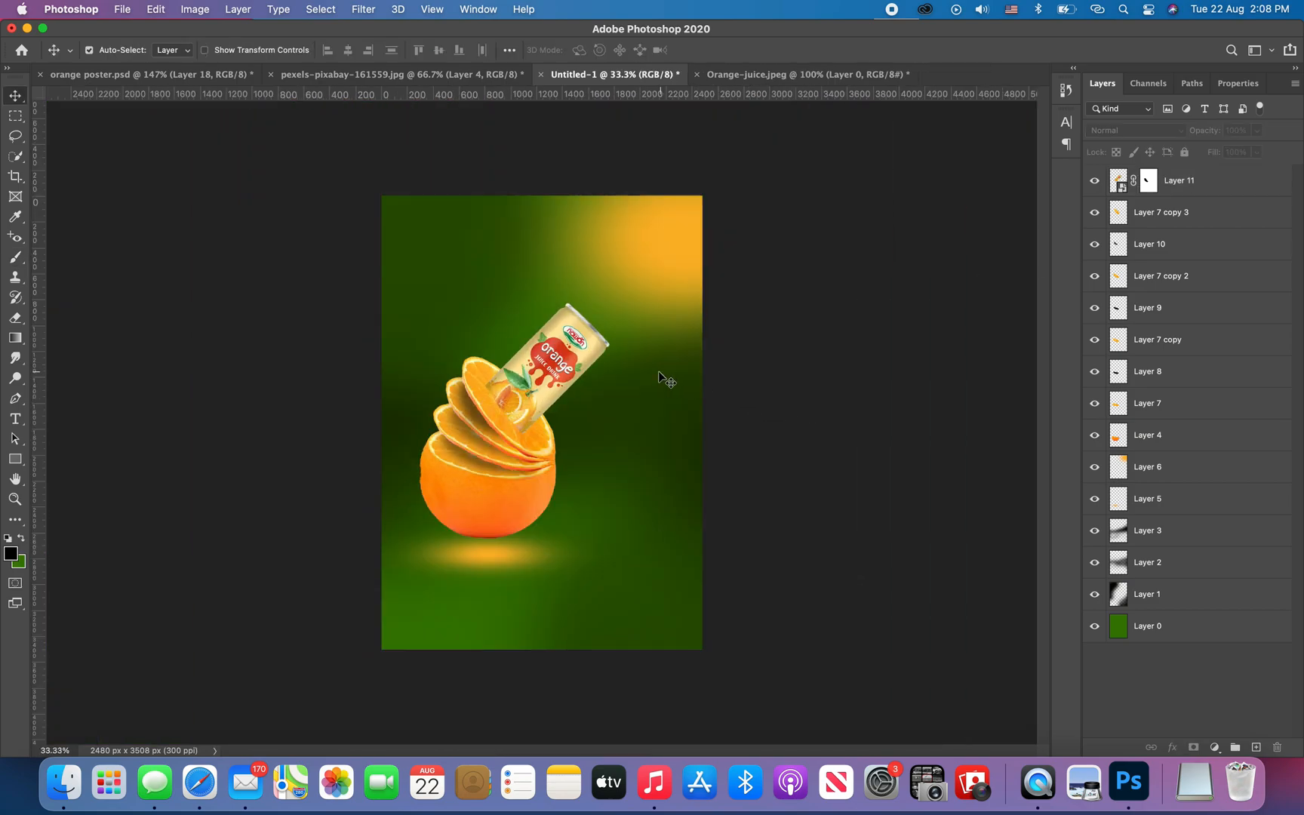
# Create a new layer above the can and choose a light orange foreground color for painting
pyautogui.click(1257, 747)
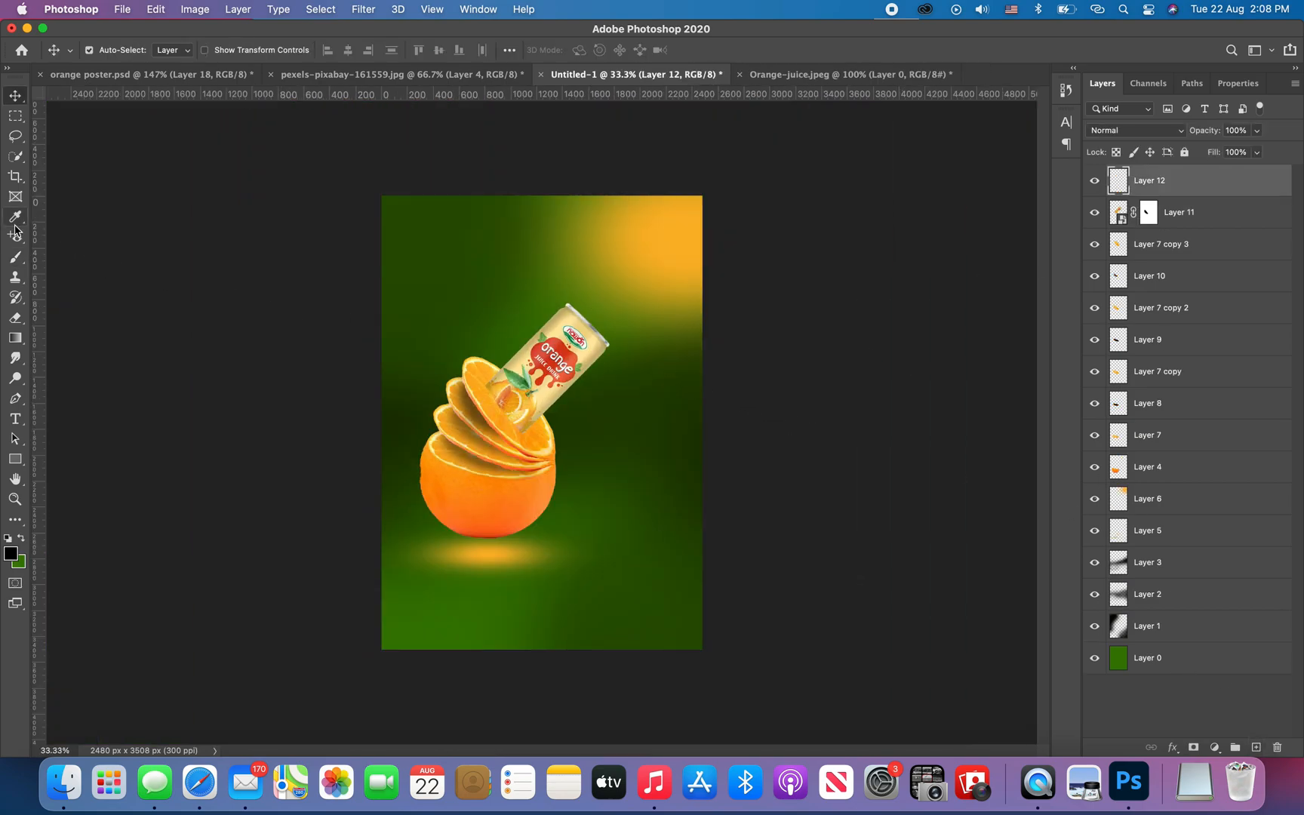
pyautogui.click(15, 257)
pyautogui.click(10, 555)
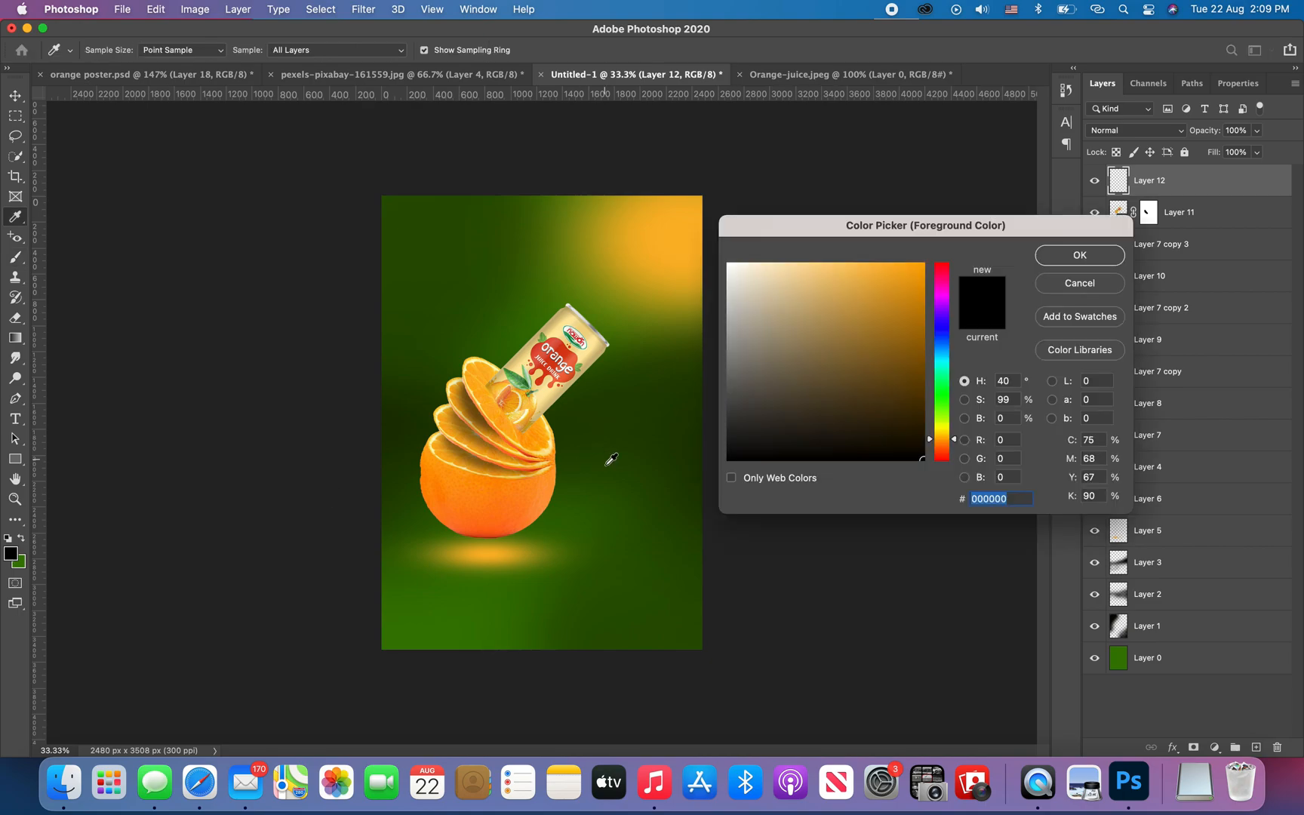
pyautogui.click(478, 481)
pyautogui.click(849, 264)
pyautogui.click(1080, 255)
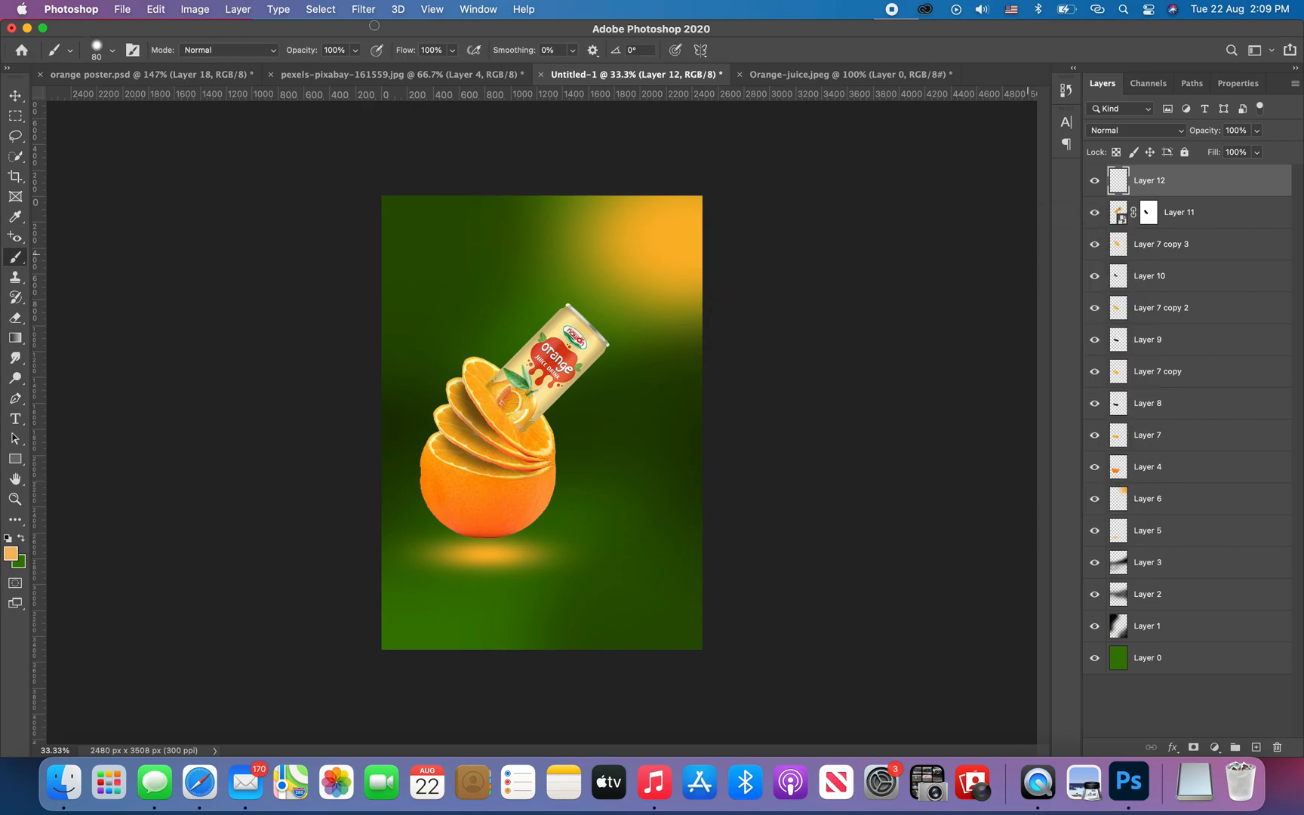
# Stamp a splash behind the can's left side using the Water Splash brush ist2_9379003-blue-water-splas... at 1300 px
pyautogui.click(477, 11)
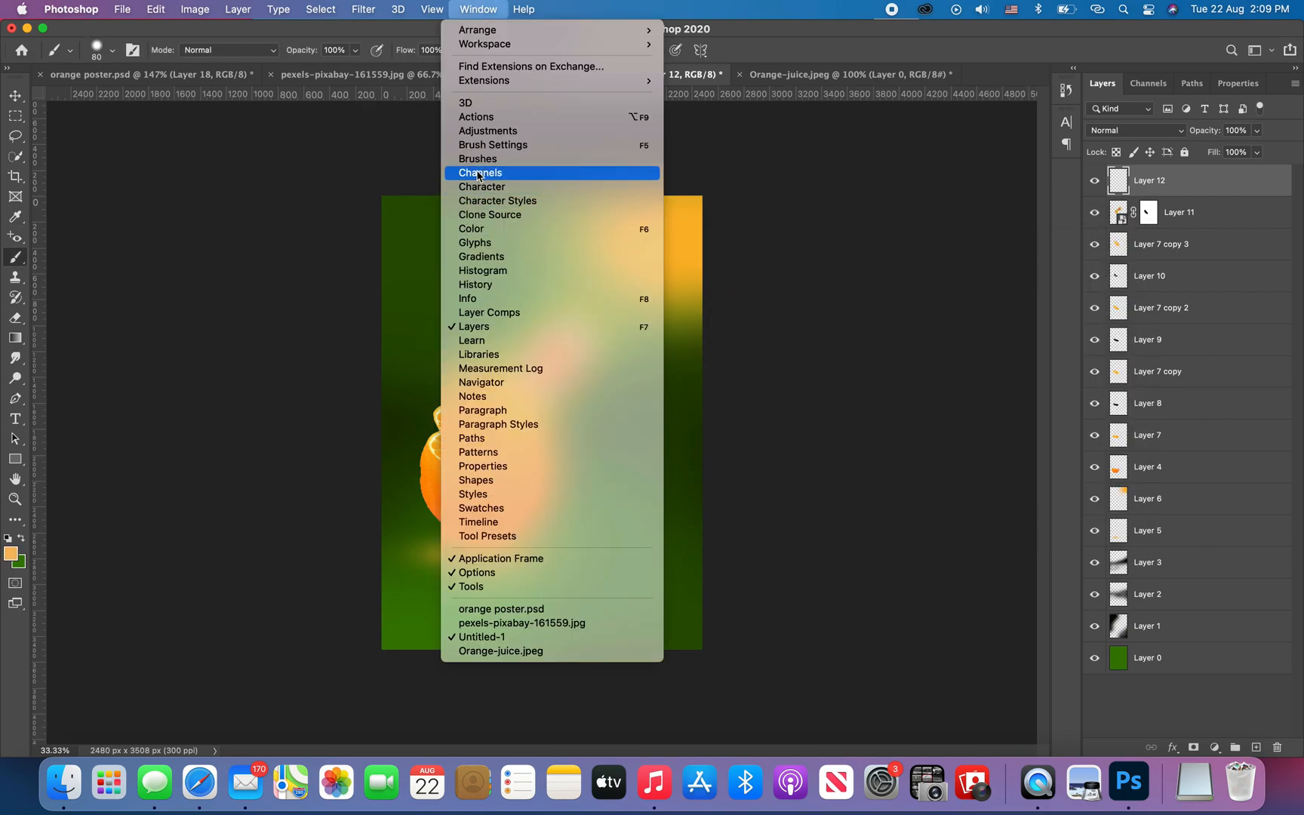
pyautogui.click(480, 162)
pyautogui.scroll(5, 892, 335)
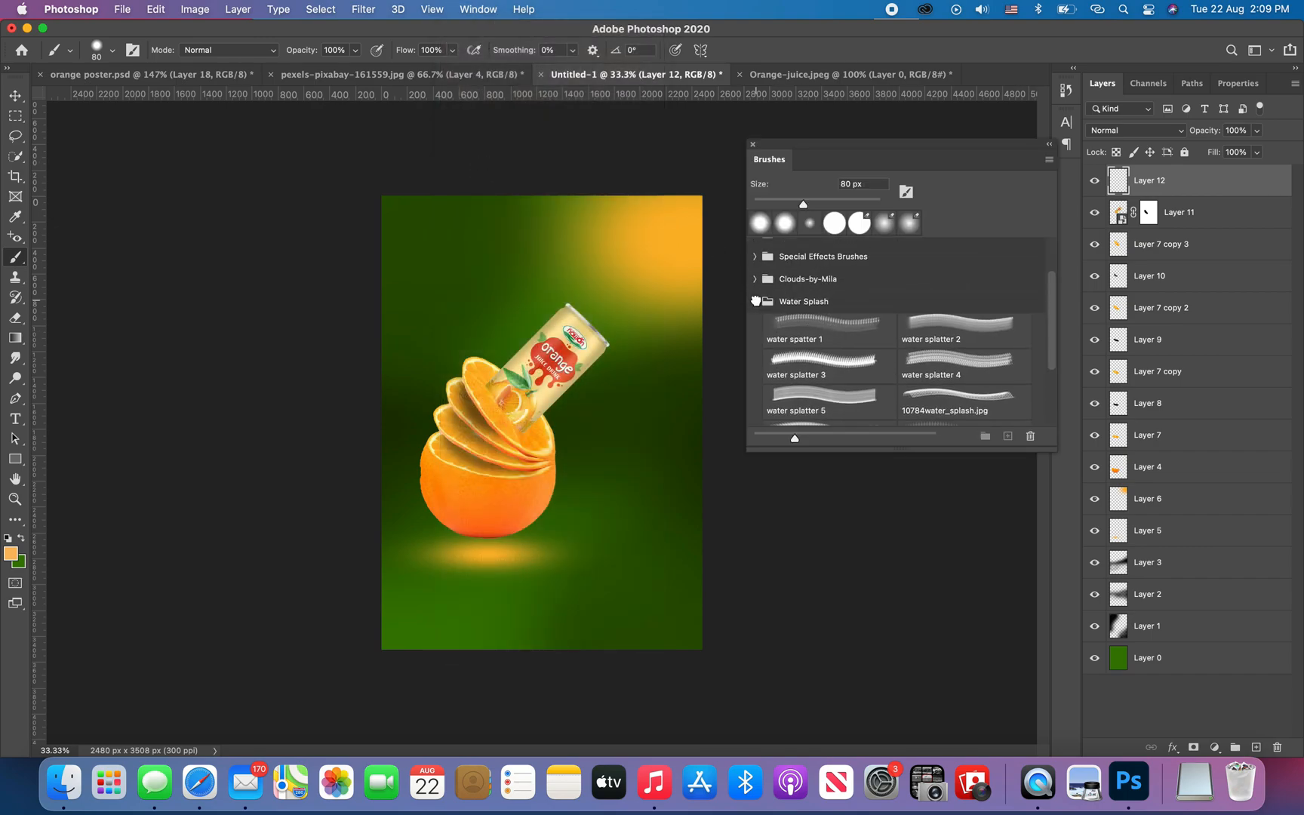
pyautogui.click(755, 301)
pyautogui.click(797, 362)
pyautogui.scroll(-5, 827, 392)
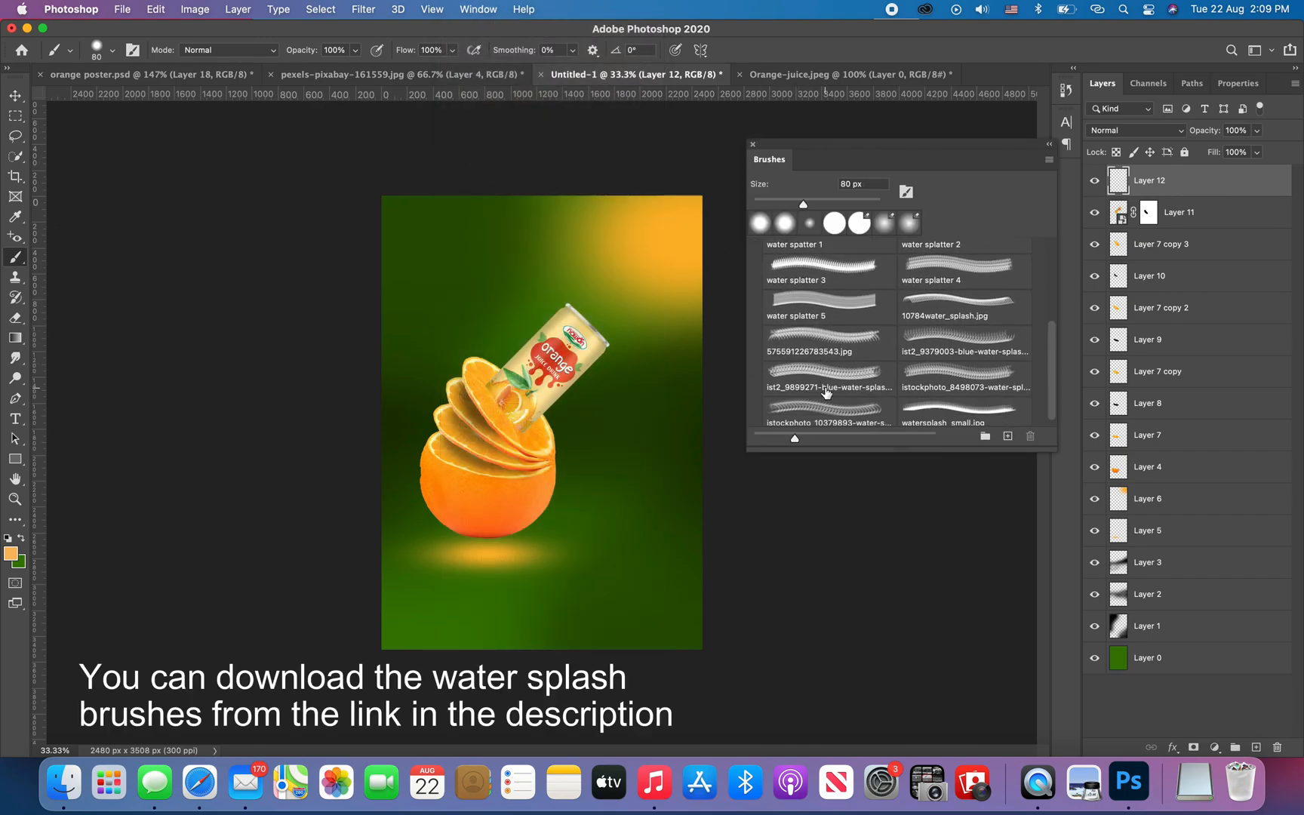
pyautogui.click(935, 337)
pyautogui.press(']')
pyautogui.press(']')
pyautogui.press(']')
pyautogui.press(']')
pyautogui.press(']')
pyautogui.press(']')
pyautogui.press(']')
pyautogui.press(']')
pyautogui.press(']')
pyautogui.press(']')
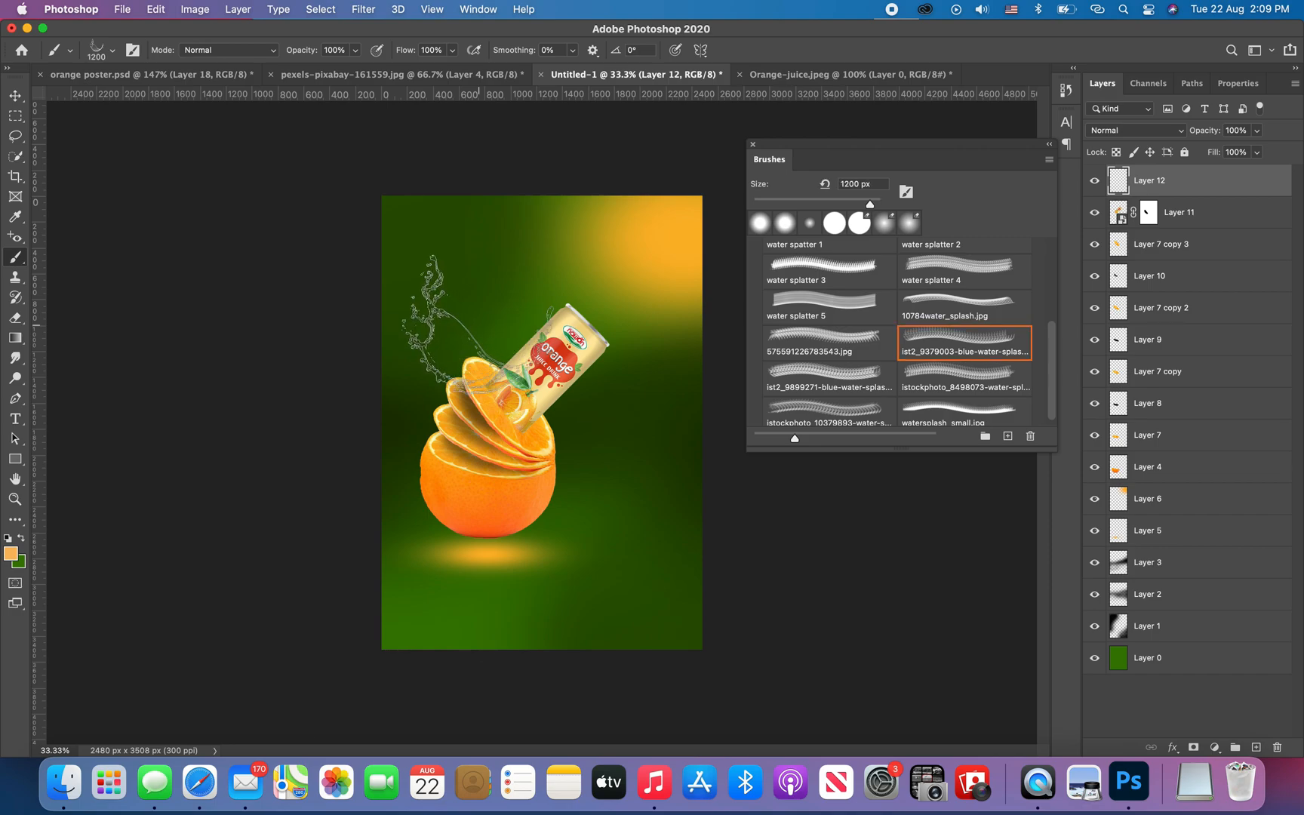
pyautogui.click(504, 351)
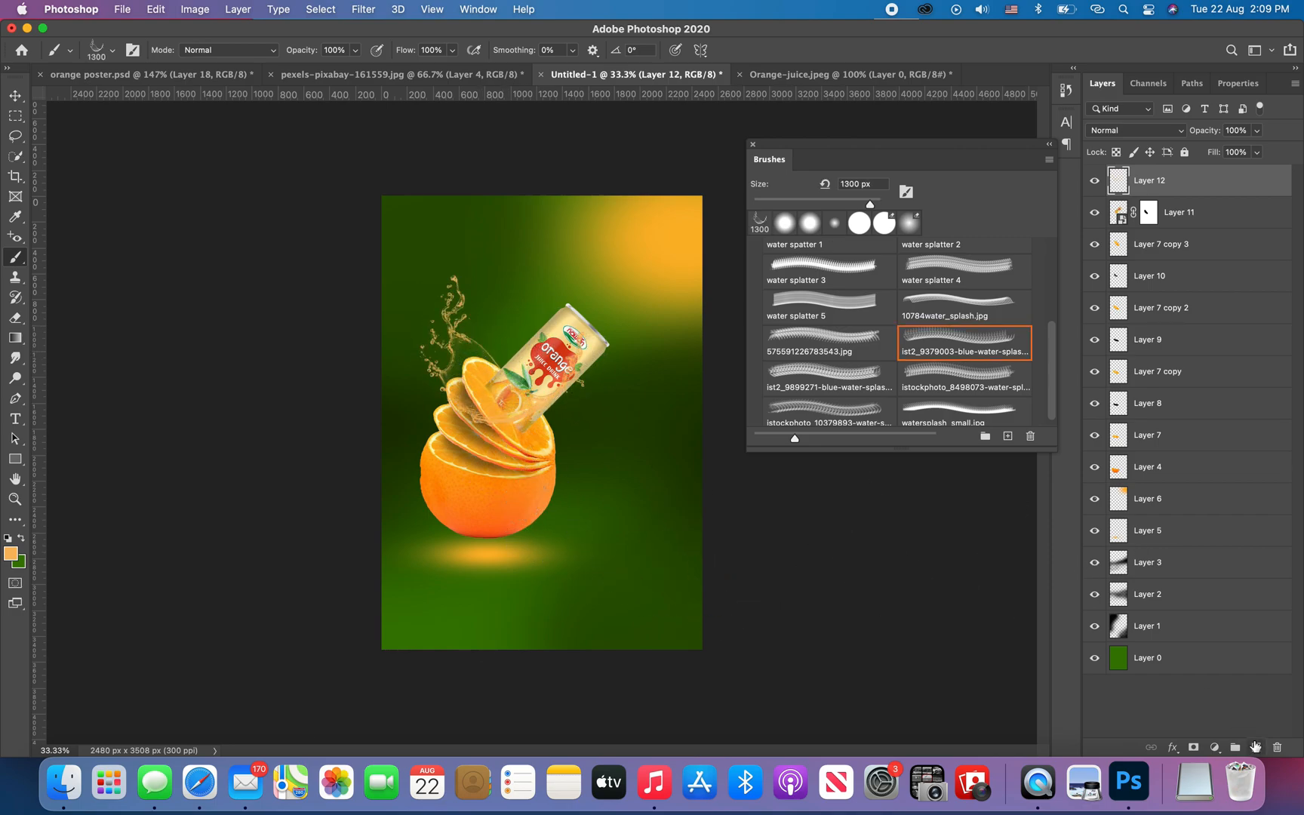
# On a new layer, stamp a splash on the orange's right side using the brush ist2_9899271-blue-water-splas... at 1300 px
pyautogui.click(1256, 747)
pyautogui.click(829, 378)
pyautogui.press(']')
pyautogui.press(']')
pyautogui.press(']')
pyautogui.press(']')
pyautogui.press(']')
pyautogui.press(']')
pyautogui.press(']')
pyautogui.press(']')
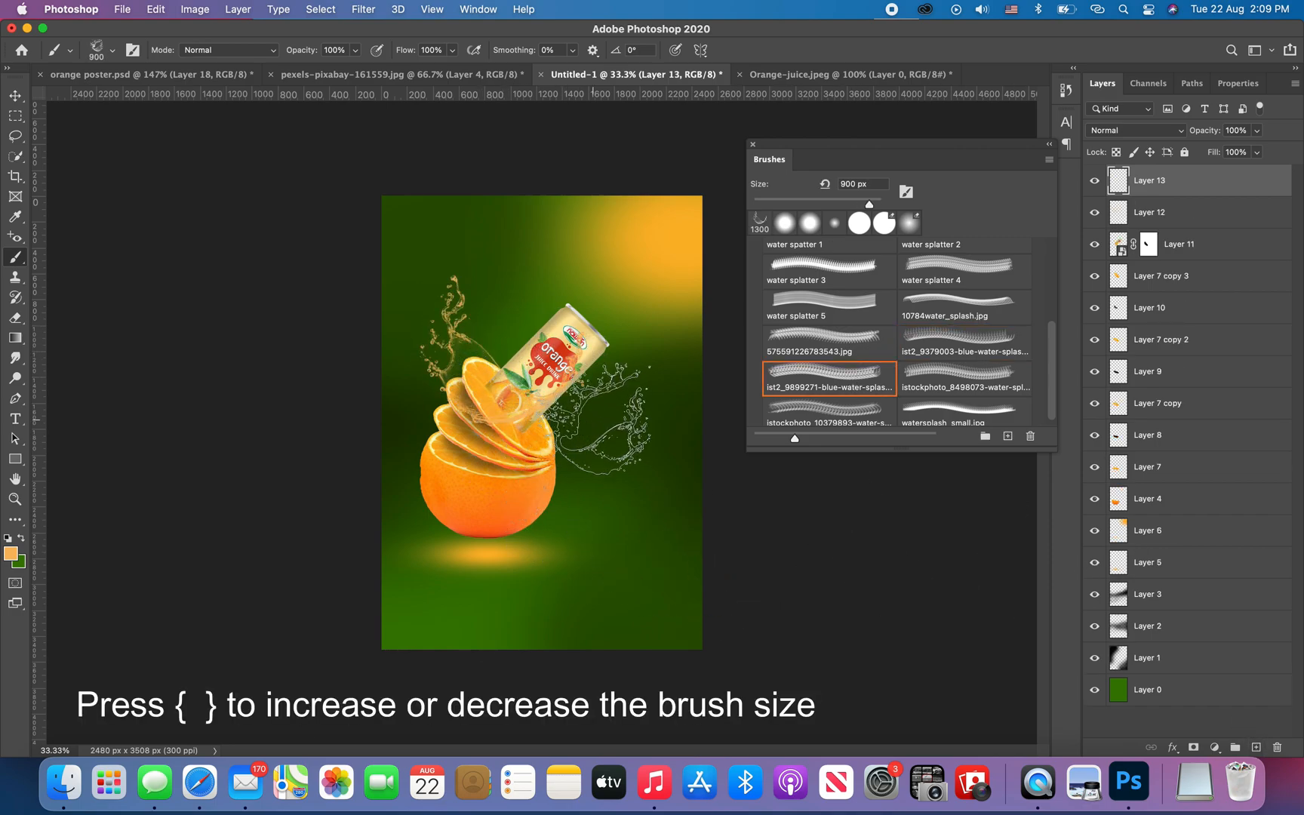
pyautogui.click(589, 442)
# On a new layer, stamp a splash around the can using the brush istockphoto_8498073-water-spl... at 1400 px, and undo the extra stamp
pyautogui.click(964, 378)
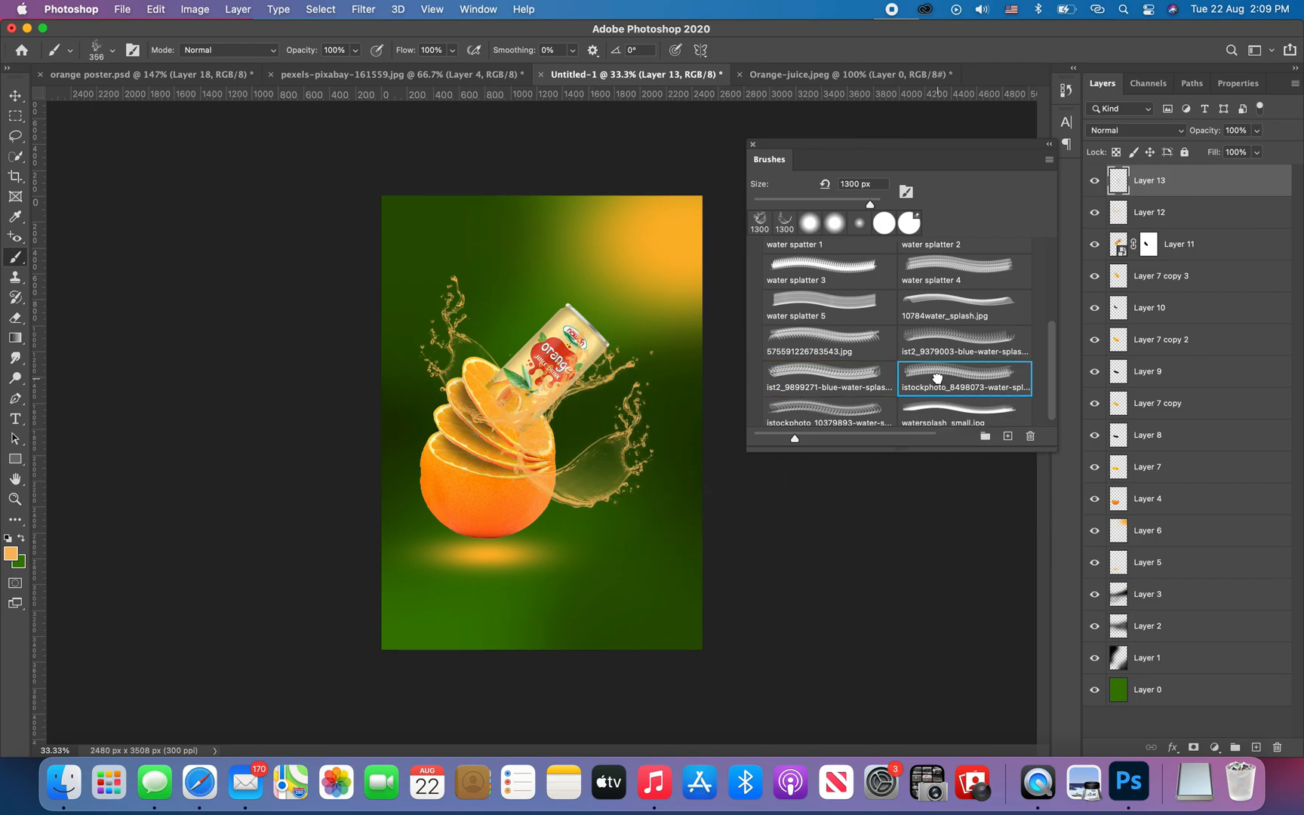
pyautogui.click(1256, 747)
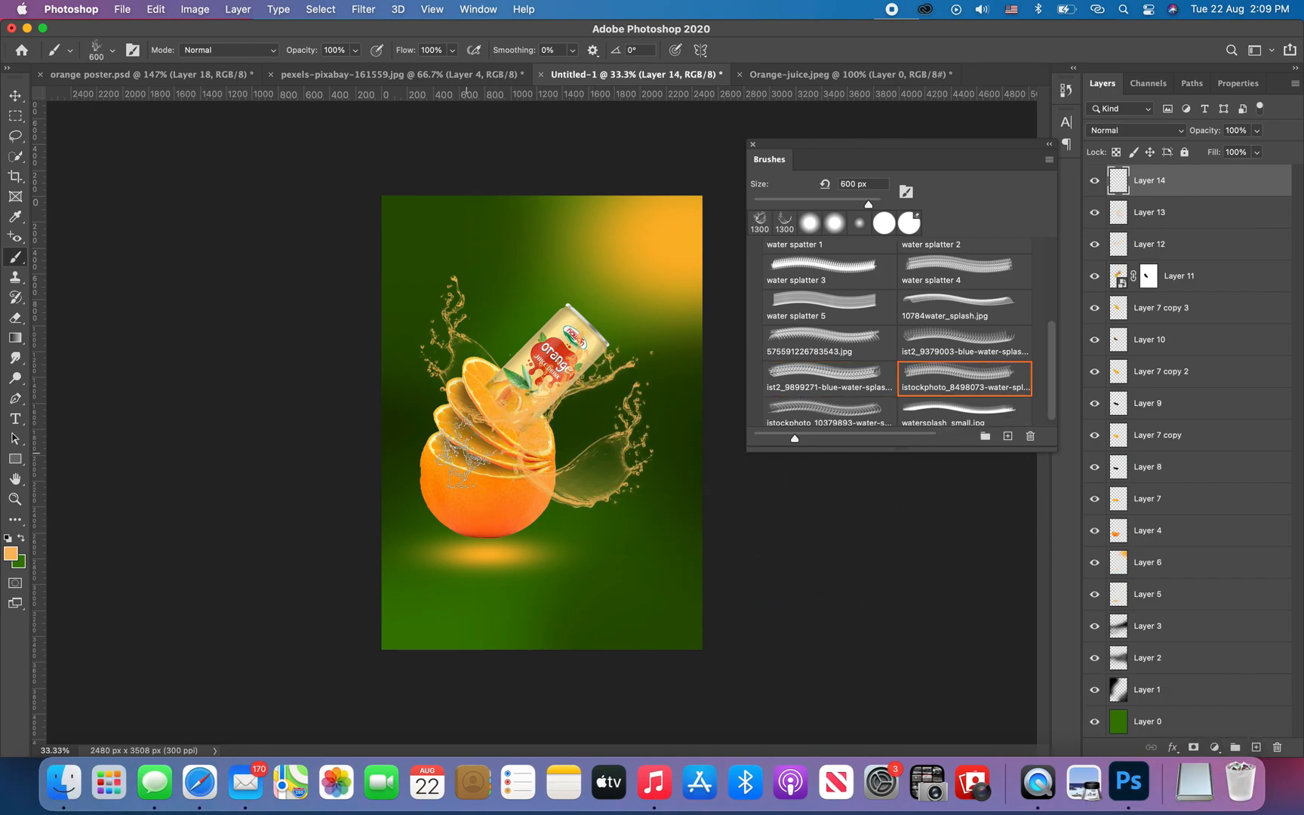
pyautogui.press(']')
pyautogui.press(']')
pyautogui.press(']')
pyautogui.press(']')
pyautogui.press(']')
pyautogui.press(']')
pyautogui.press(']')
pyautogui.press(']')
pyautogui.click(526, 368)
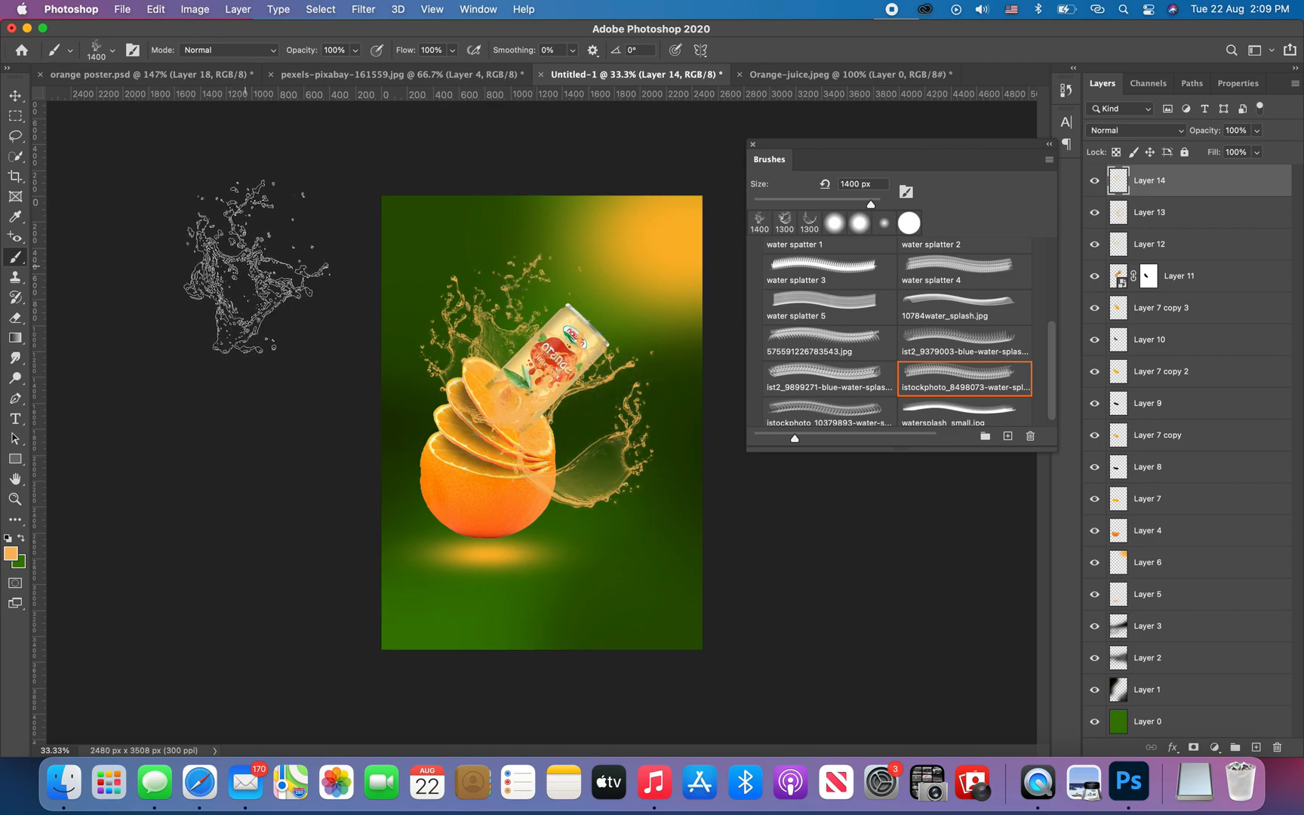
pyautogui.click(445, 483)
pyautogui.press('super+z')
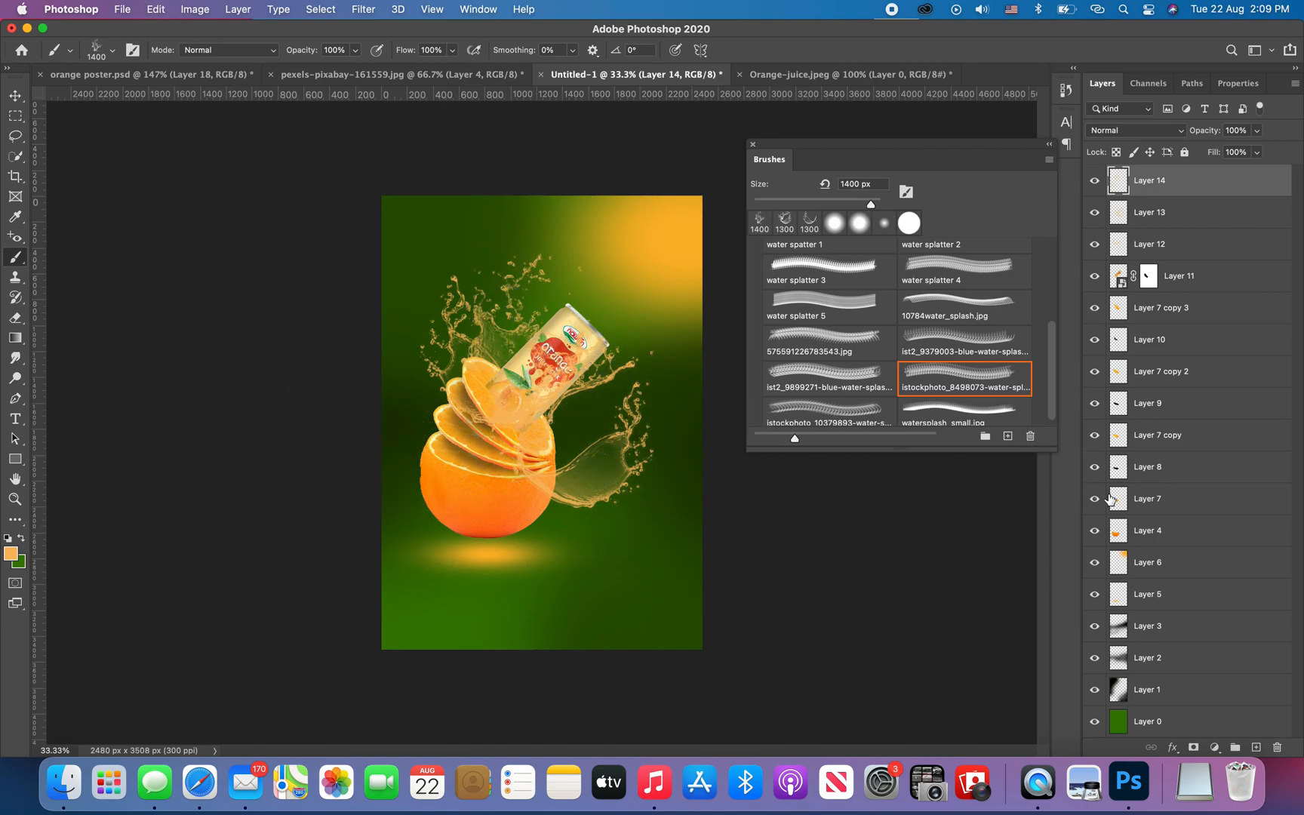
# On a new layer, stamp a light blue splash around the can using the brush istockphoto_10379893-water-s... at 1500 px
pyautogui.click(1256, 747)
pyautogui.click(10, 554)
pyautogui.moveTo(955, 376); pyautogui.dragTo(949, 356)
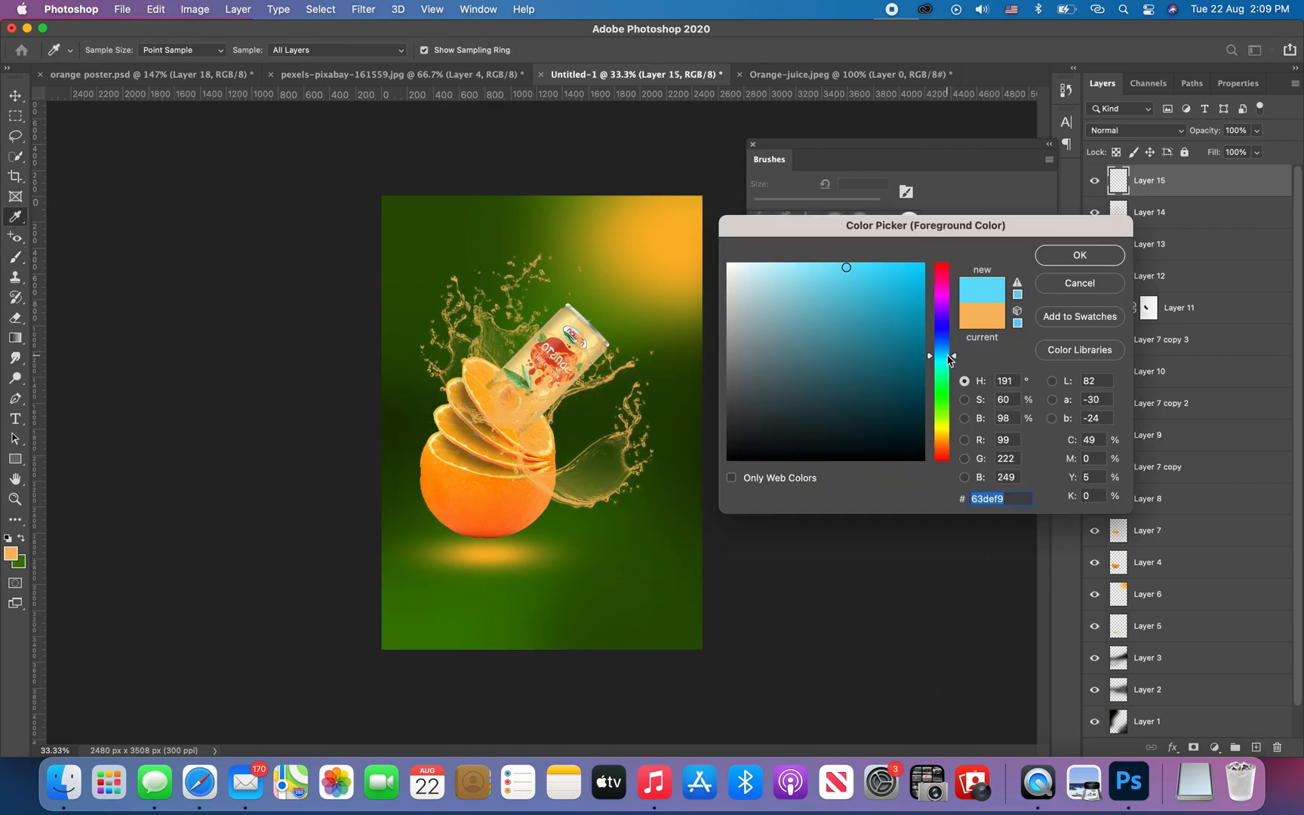
pyautogui.click(1059, 257)
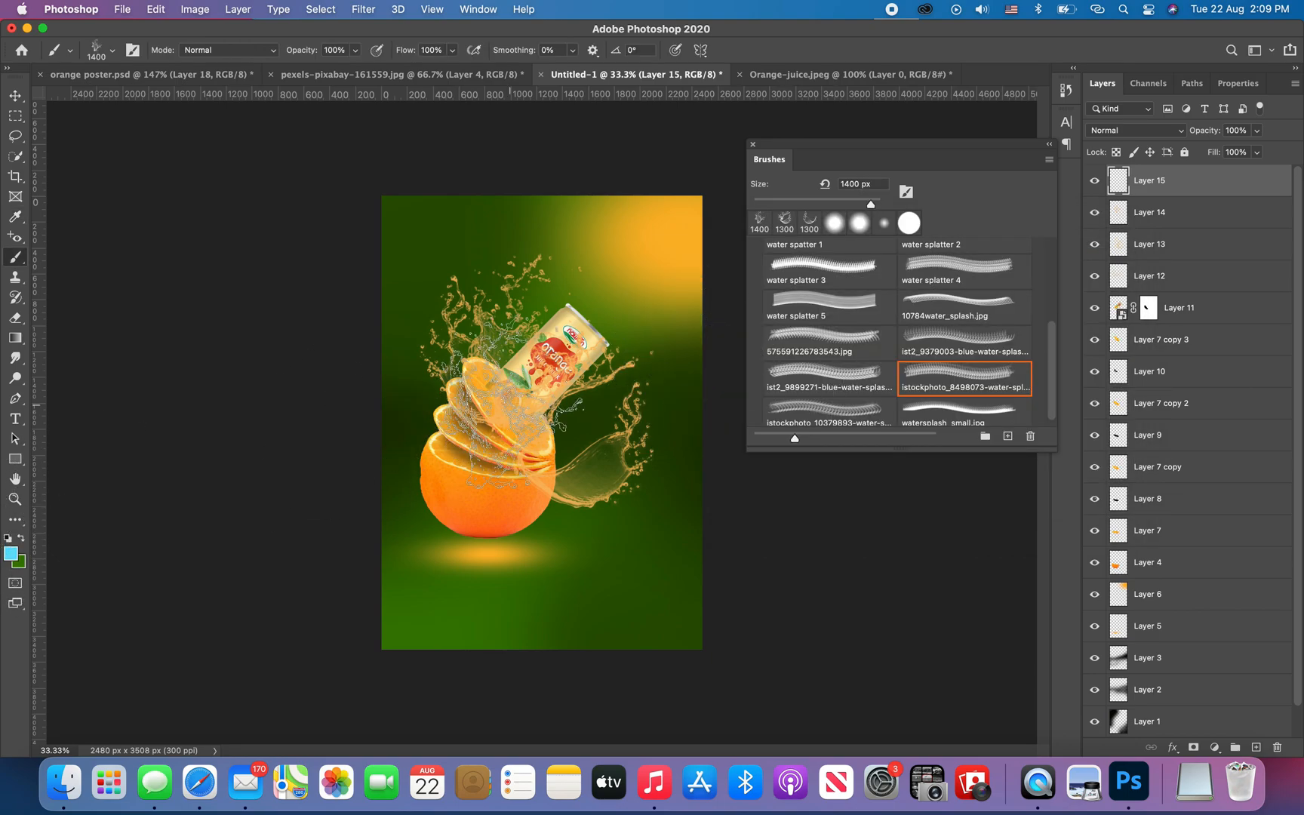
pyautogui.click(829, 409)
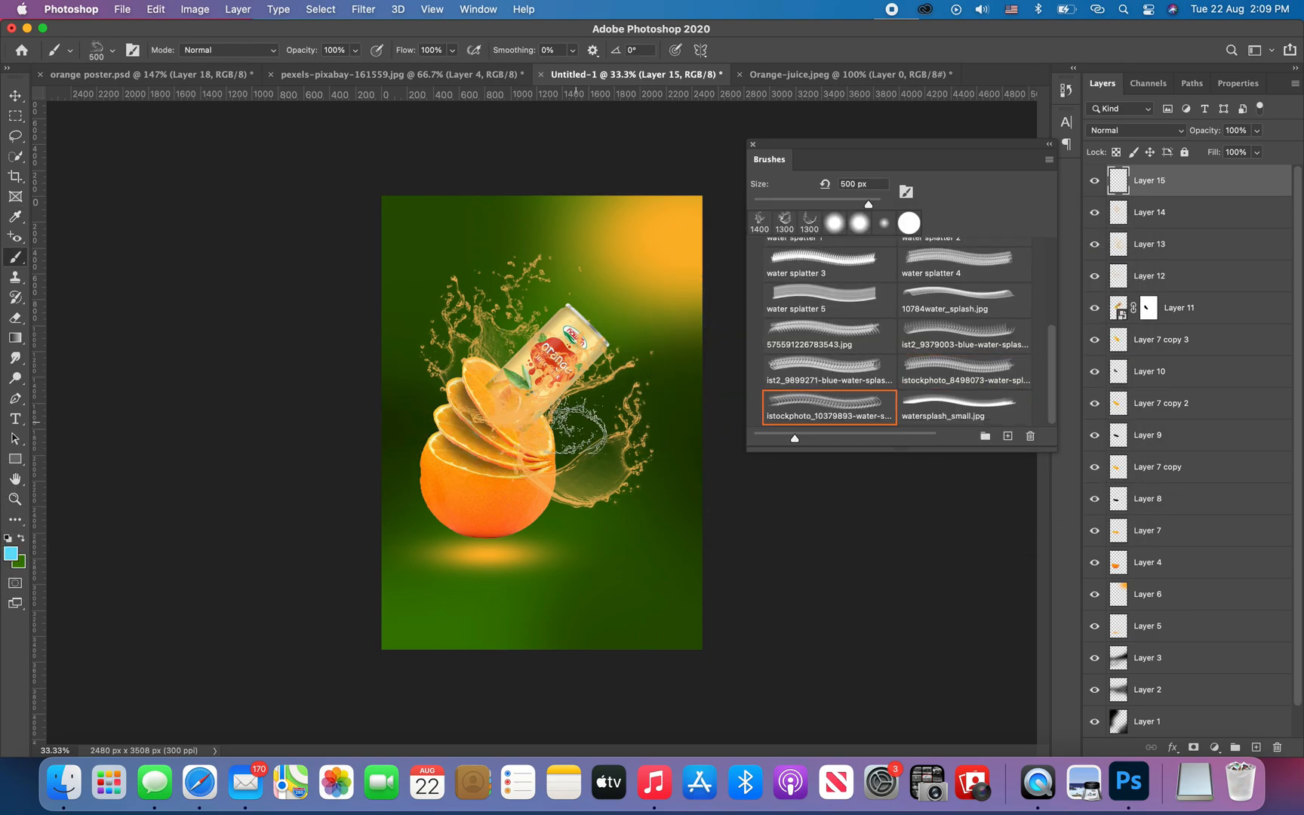
pyautogui.press('[')
pyautogui.click(562, 347)
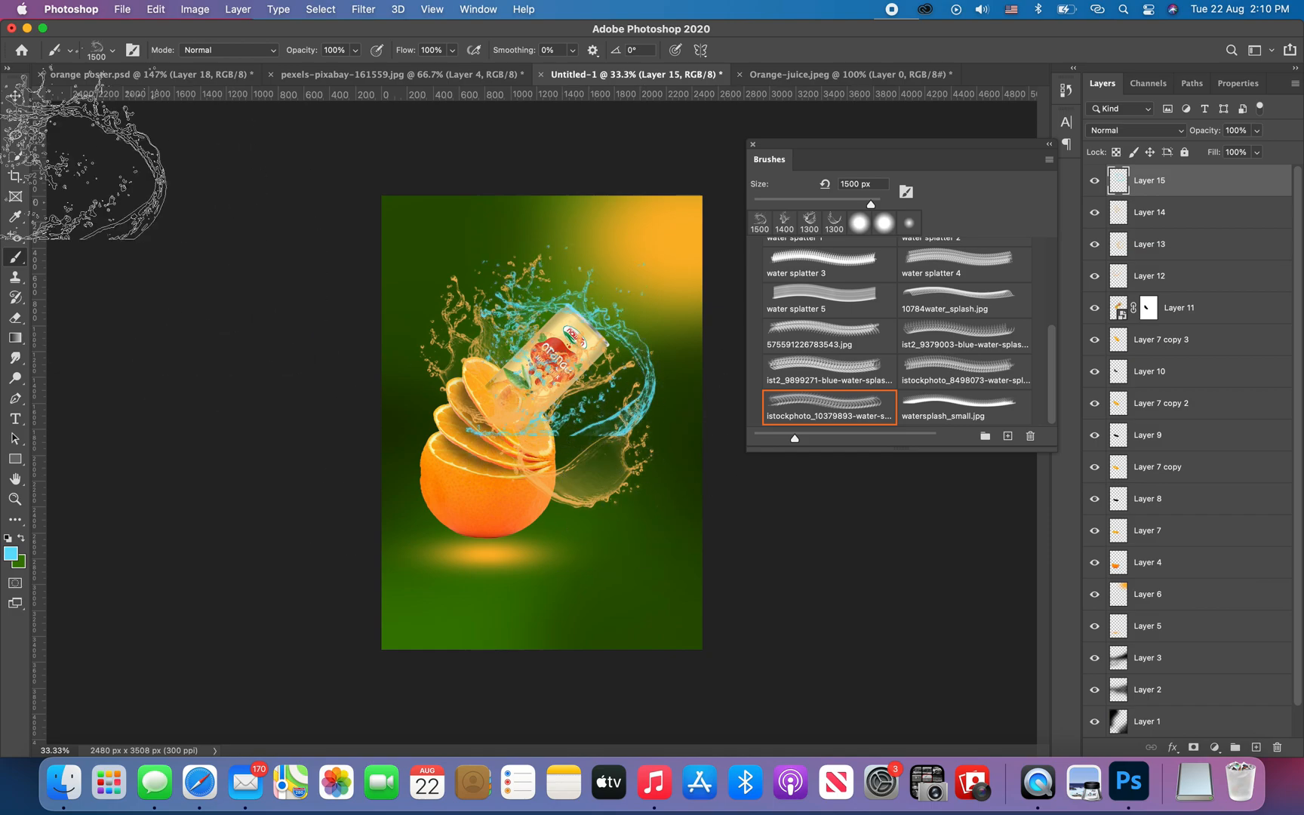
# Reorder the light blue splash layer to directly above Layer 5 and shift the splash down behind the orange
pyautogui.click(15, 96)
pyautogui.click(641, 341)
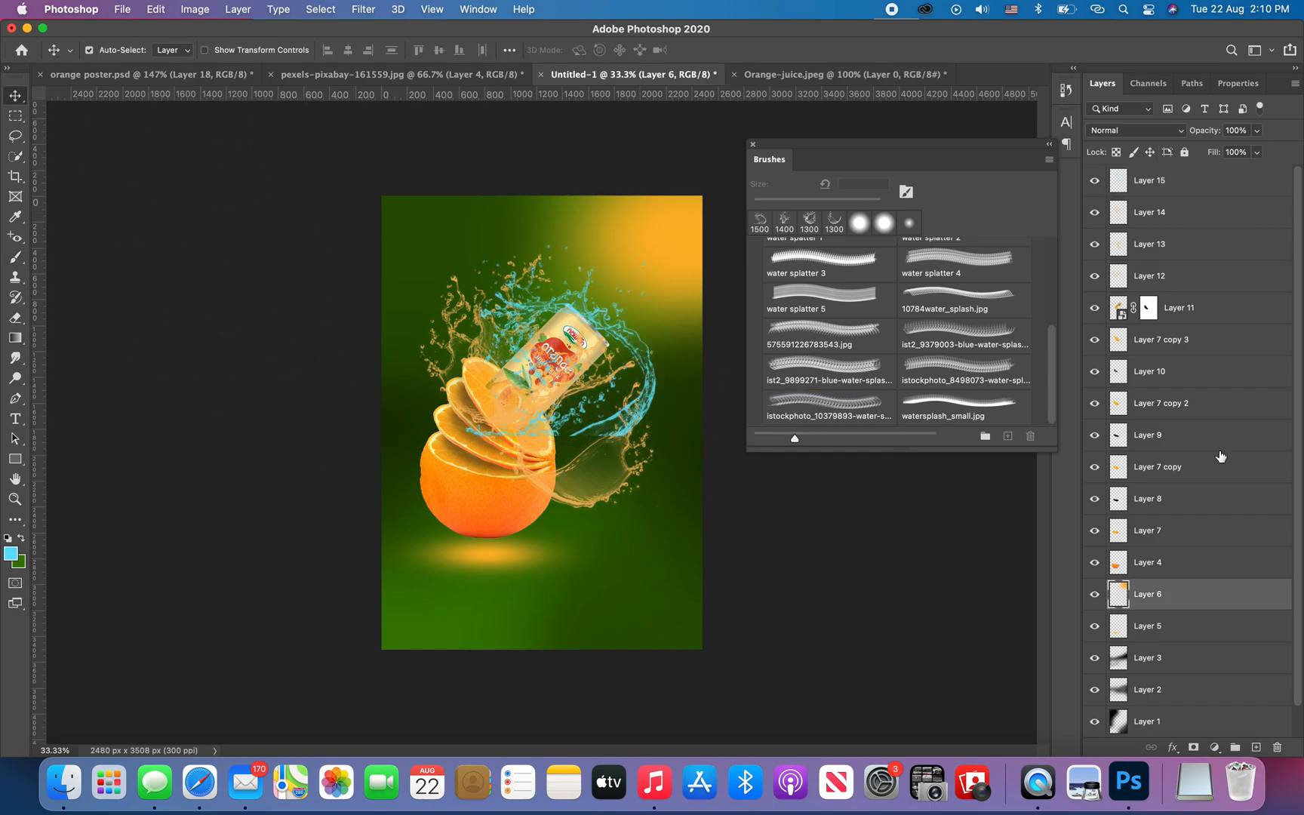
pyautogui.click(640, 412)
pyautogui.hotkey('ctrl', '[')
pyautogui.hotkey('ctrl', '[')
pyautogui.hotkey('ctrl', '[')
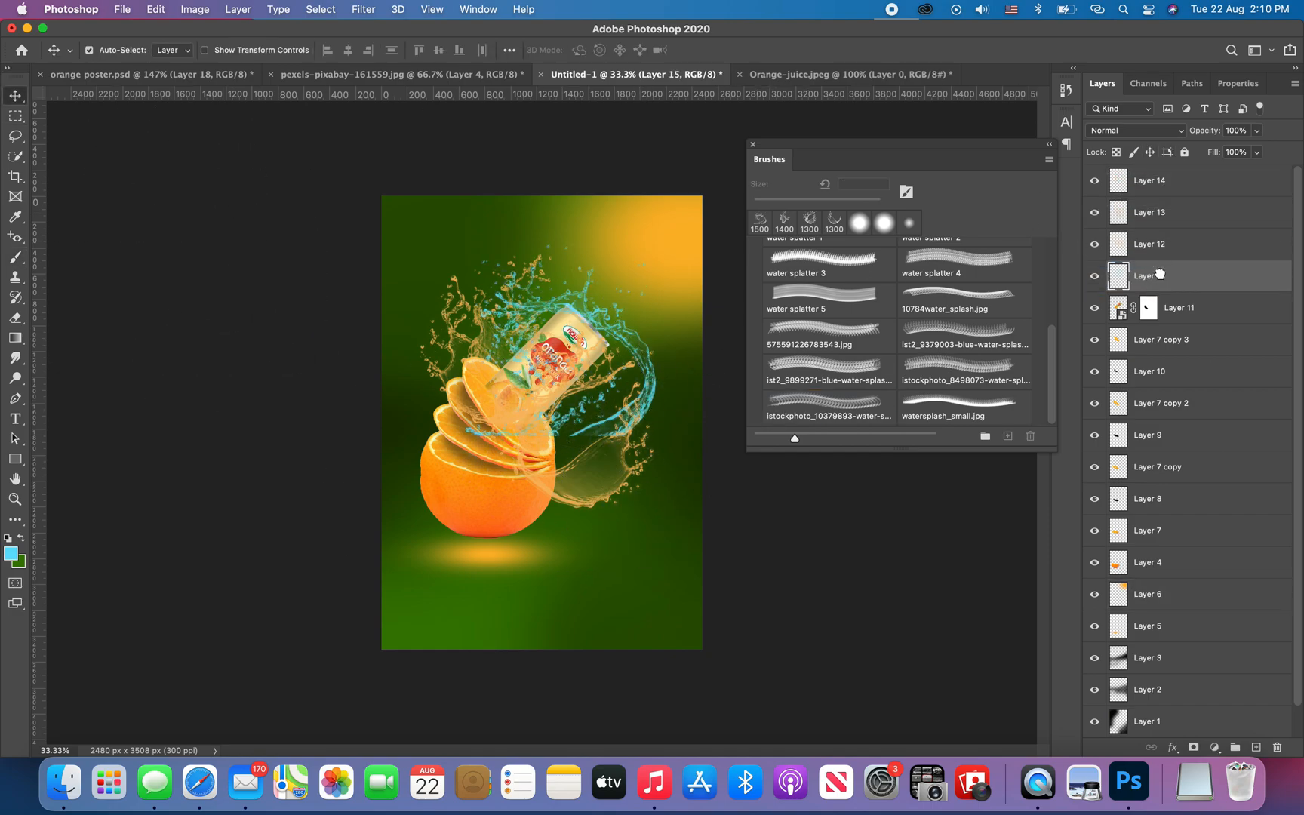
pyautogui.moveTo(1160, 274); pyautogui.dragTo(1147, 341)
pyautogui.moveTo(646, 391); pyautogui.dragTo(583, 444)
pyautogui.moveTo(1138, 340); pyautogui.dragTo(1160, 606)
# Move the Layer 13 splash from the orange's right side over its lower half and rotate it with Free Transform
pyautogui.moveTo(613, 469); pyautogui.dragTo(525, 521)
pyautogui.press('super+t')
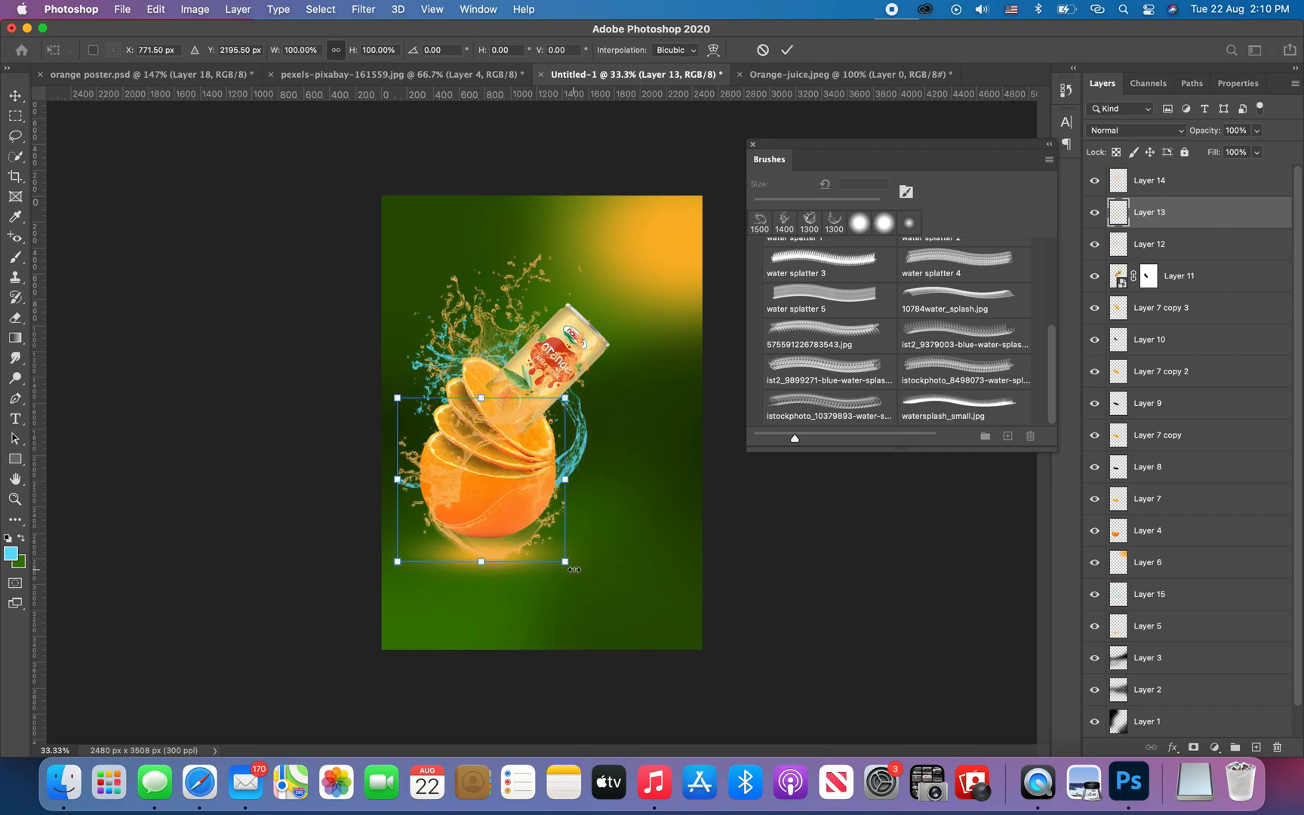
pyautogui.moveTo(582, 573); pyautogui.dragTo(583, 489)
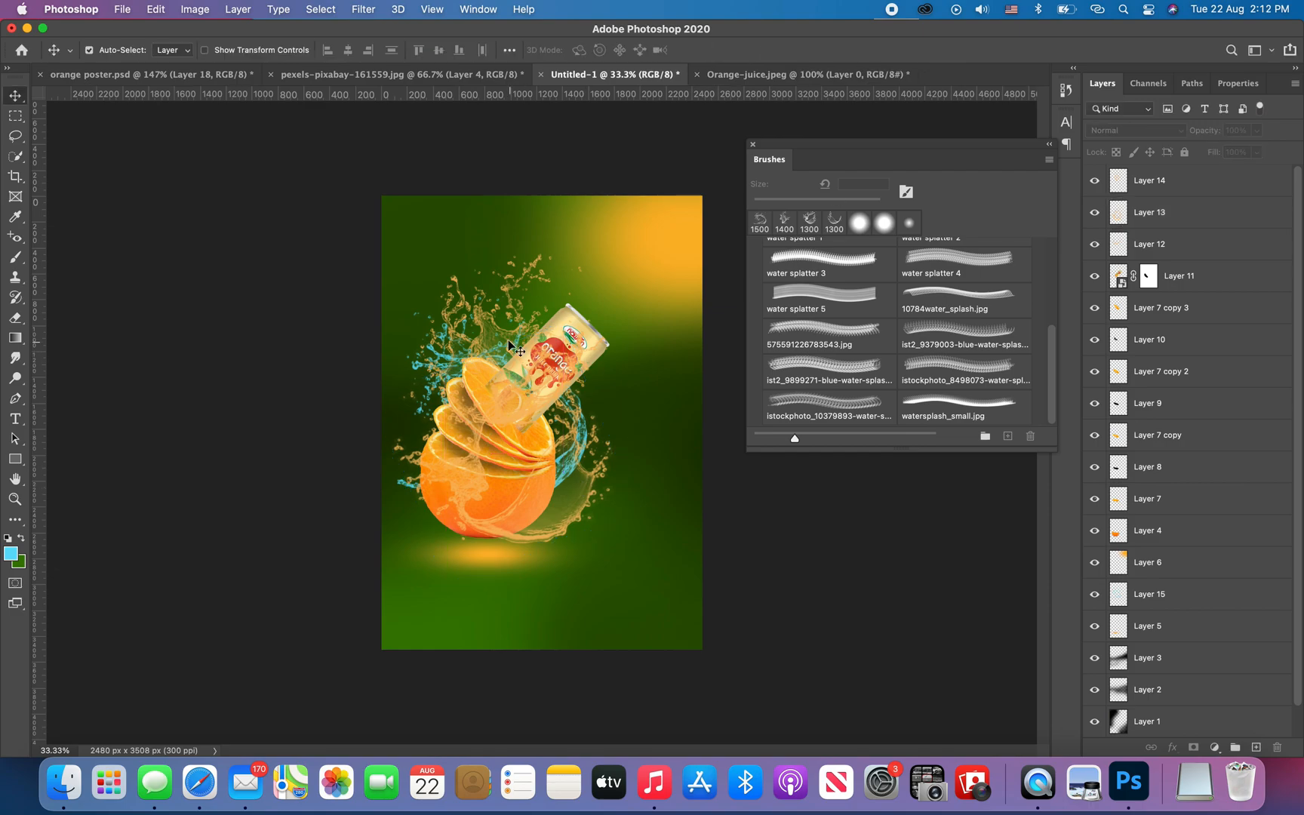
# Move the Layer 14 splash to the can's right side and reshape it there with Free Transform
pyautogui.moveTo(559, 317); pyautogui.dragTo(585, 298)
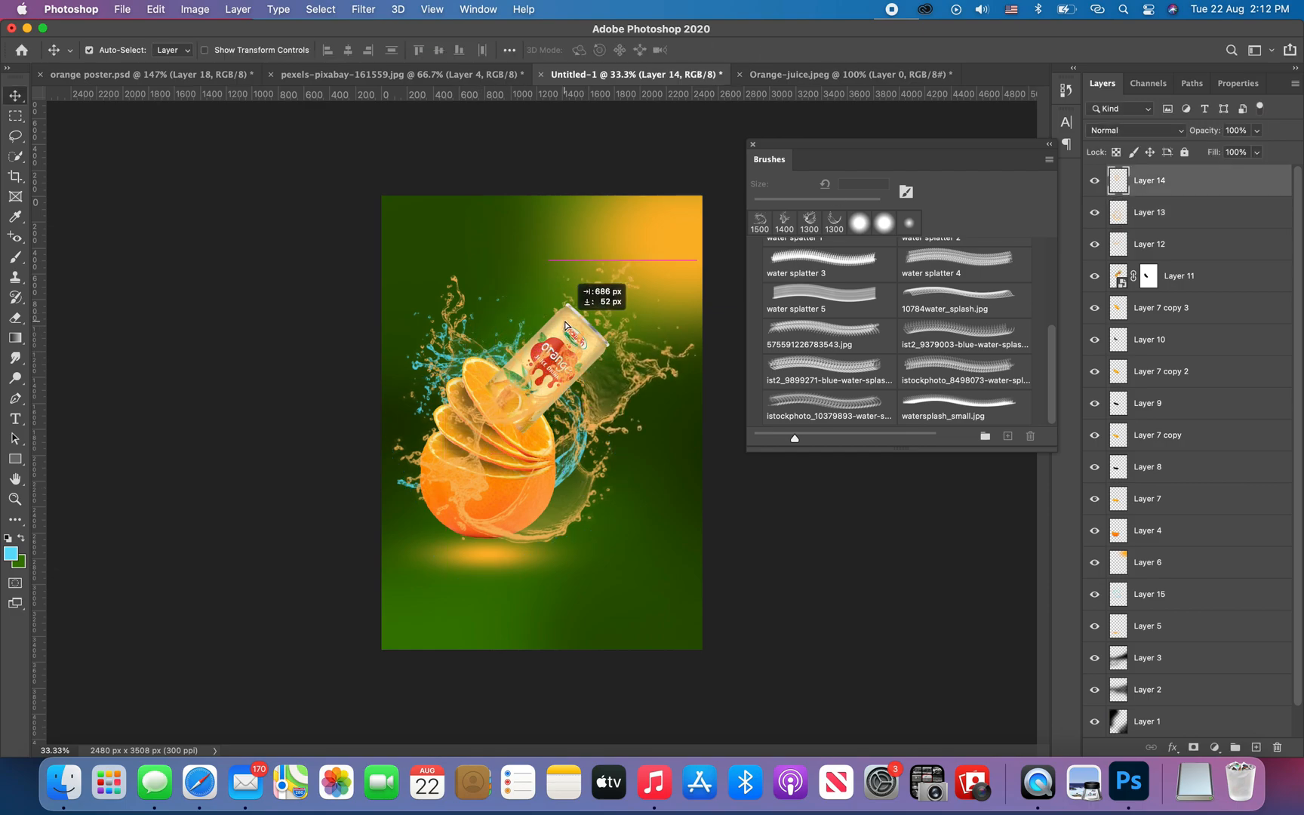
pyautogui.press('super+t')
pyautogui.moveTo(460, 210); pyautogui.dragTo(494, 207)
pyautogui.moveTo(698, 456); pyautogui.dragTo(640, 489)
pyautogui.moveTo(548, 277); pyautogui.dragTo(550, 304)
pyautogui.press('Return')
# Delete the light blue splash layer behind the orange
pyautogui.scroll(5, 537, 343)
pyautogui.press('e')
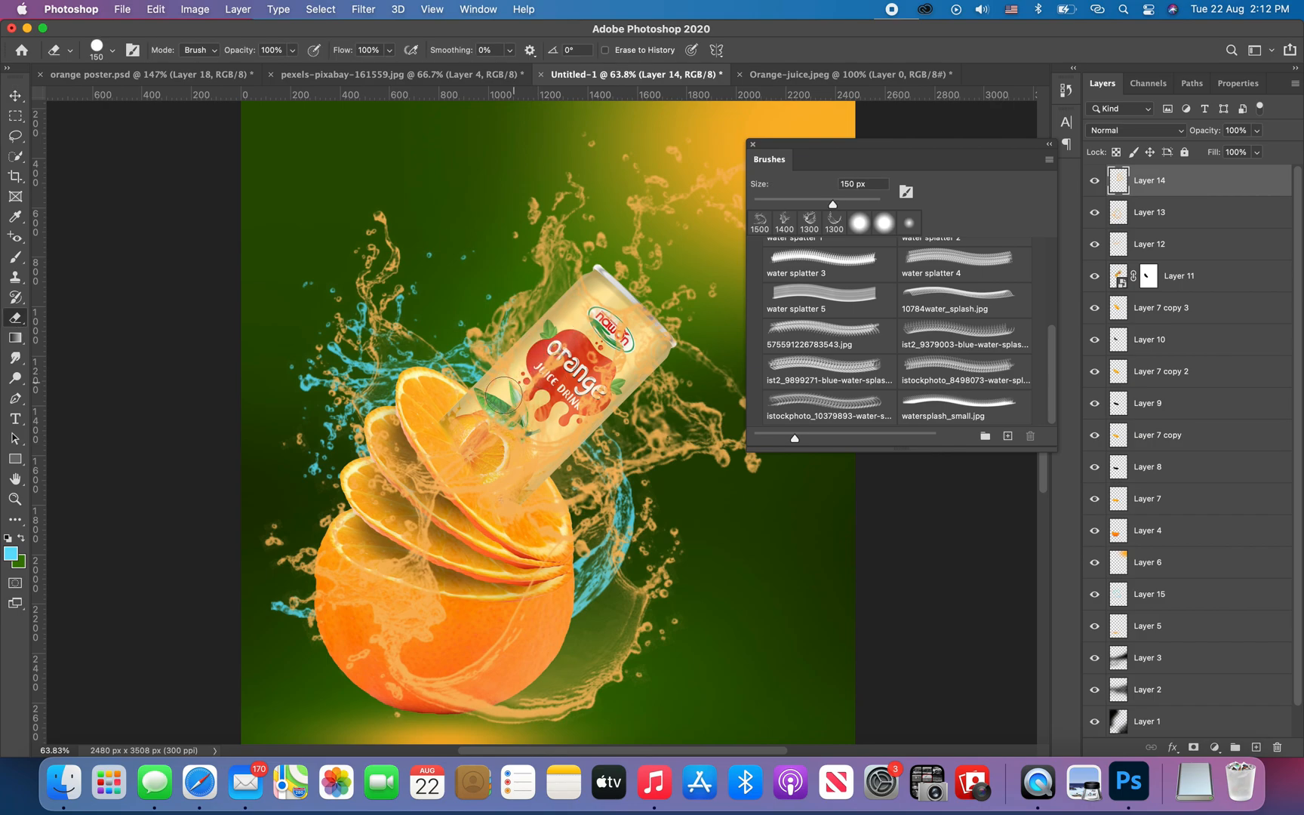
pyautogui.click(368, 243)
pyautogui.press('v')
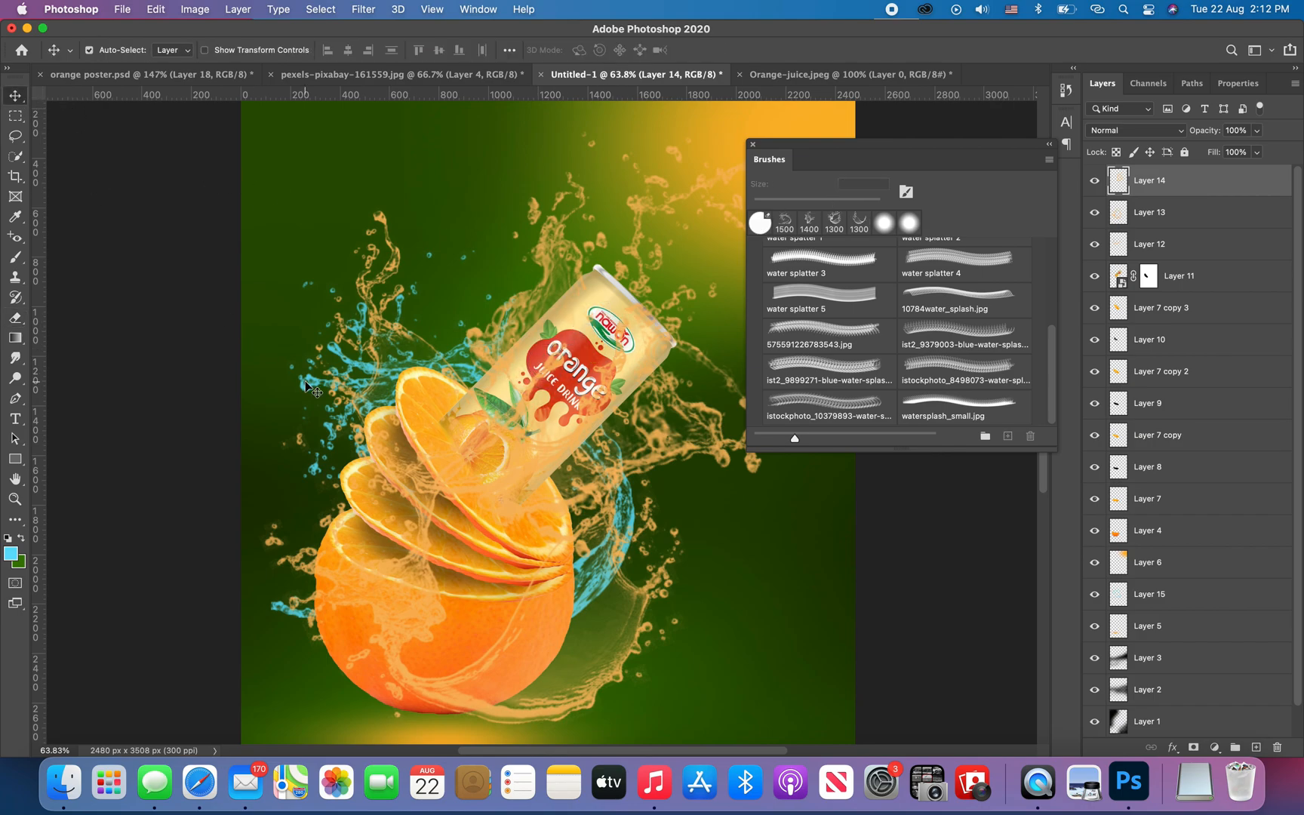
pyautogui.click(341, 365)
pyautogui.press('Delete')
# Add a new layer directly above Layer 5 and choose a near-white foreground color
pyautogui.click(1256, 747)
pyautogui.click(12, 553)
pyautogui.click(736, 266)
pyautogui.click(1064, 257)
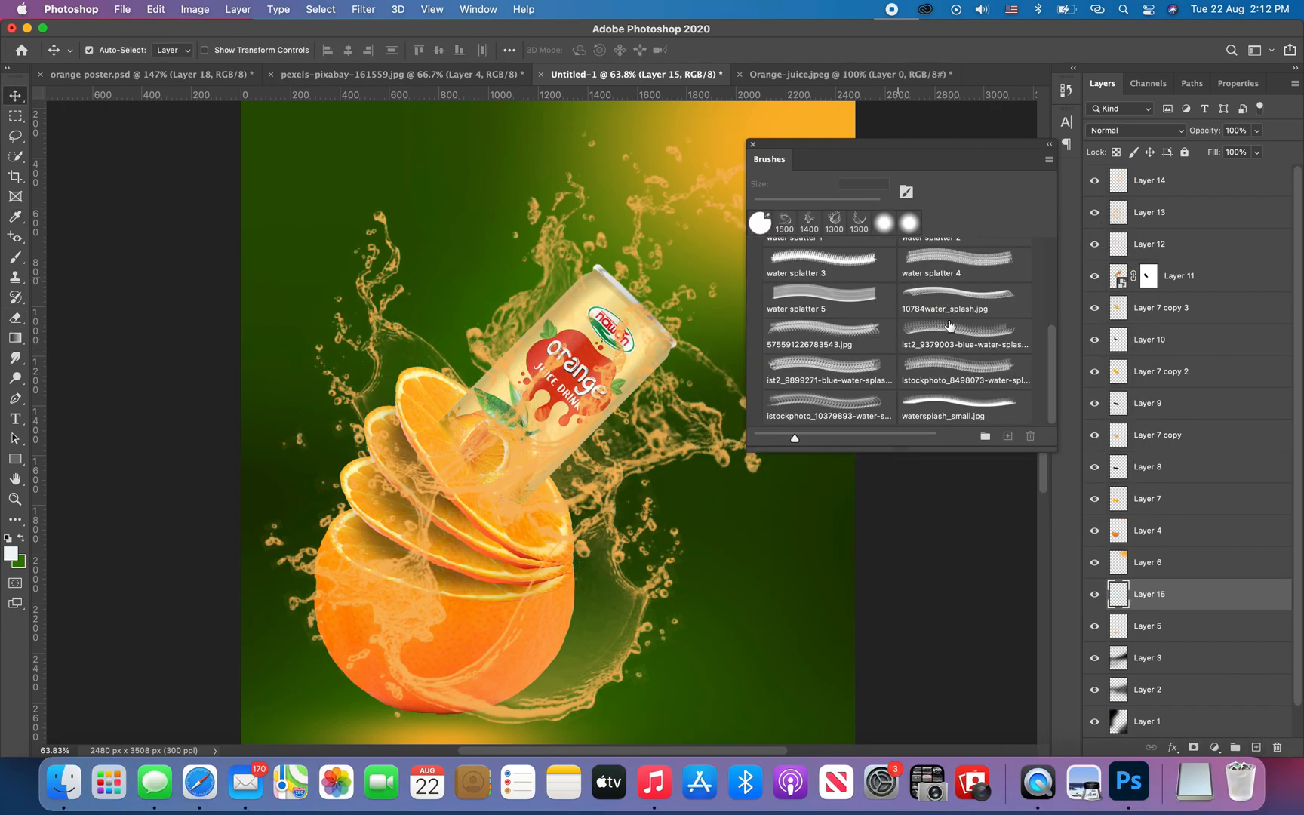
# Stamp a near-white splash behind the can's upper left using the brush ist2_9899271-blue-water-splas... at 1100 px
pyautogui.click(964, 336)
pyautogui.press(']')
pyautogui.press(']')
pyautogui.press(']')
pyautogui.click(852, 364)
pyautogui.press(']')
pyautogui.press(']')
pyautogui.press(']')
pyautogui.press(']')
pyautogui.press(']')
pyautogui.press(']')
pyautogui.press(']')
pyautogui.press(']')
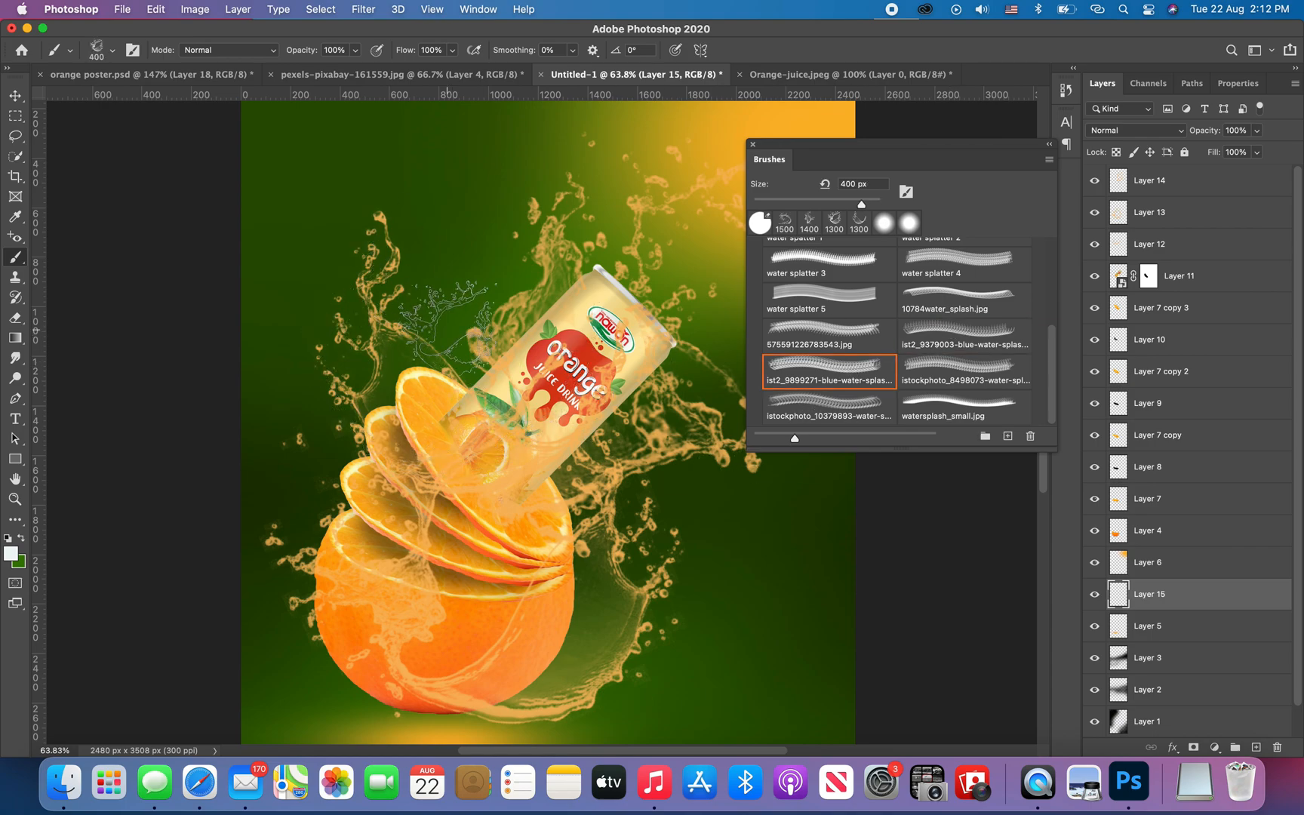
pyautogui.click(451, 339)
# Lower the near-white splash layer's opacity to 72% and scale the splash to 130.88%
pyautogui.press('v')
pyautogui.moveTo(1202, 132); pyautogui.dragTo(1189, 133)
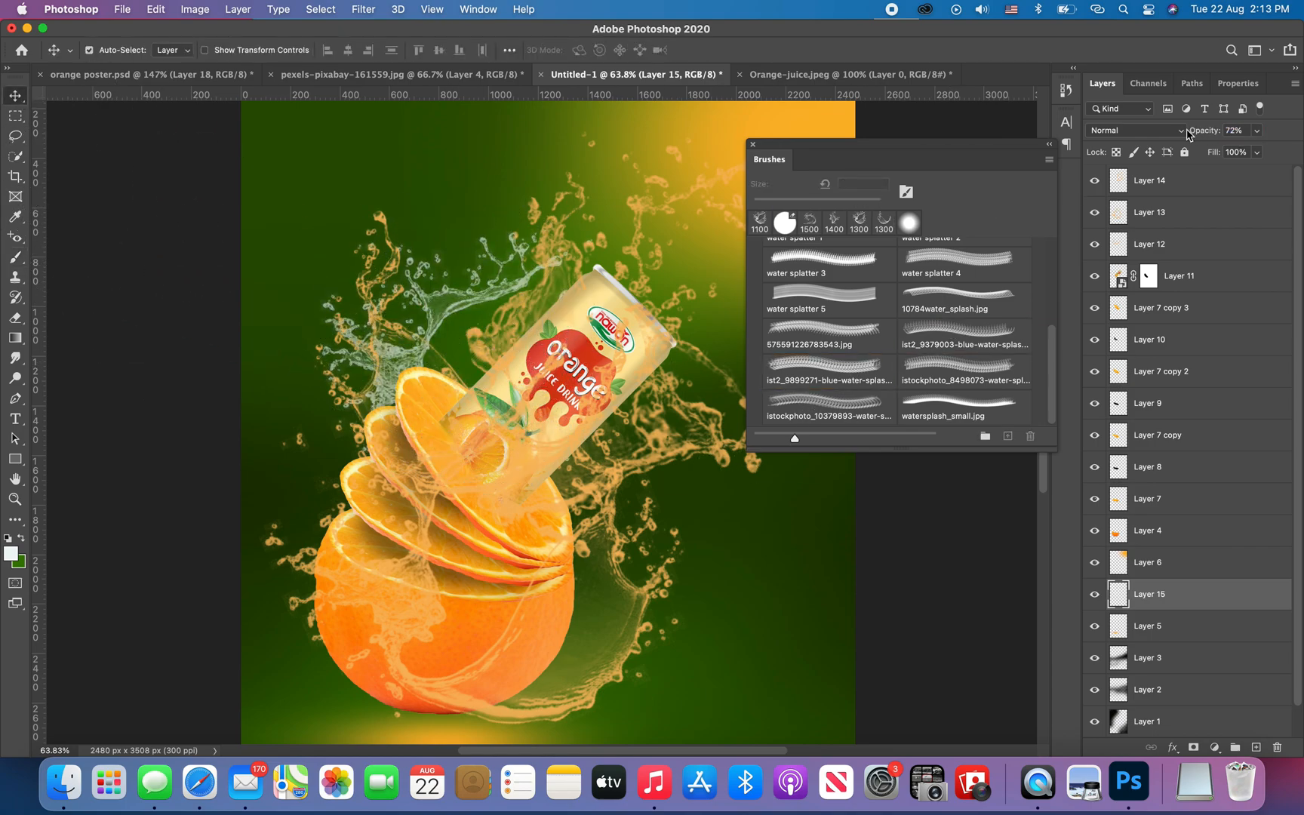
pyautogui.hotkey('ctrl', 't')
pyautogui.moveTo(604, 505)
pyautogui.mouseDown()
pyautogui.moveTo(705, 573)
pyautogui.moveTo(693, 565)
pyautogui.mouseUp()
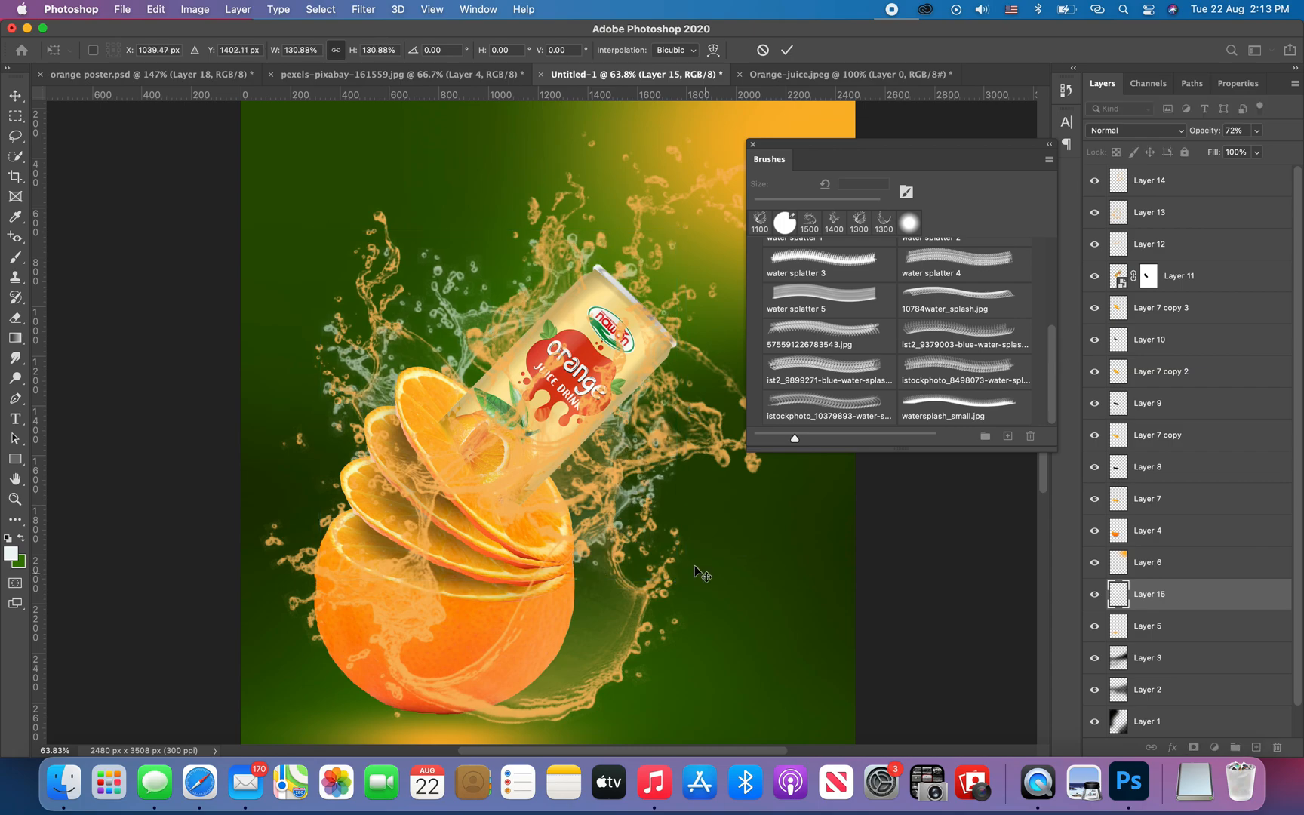
pyautogui.press('Return')
# Erase the parts of the Layer 13 and Layer 12 splashes that cover the orange and the can, using a 150 px Eraser
pyautogui.click(450, 483)
pyautogui.click(15, 318)
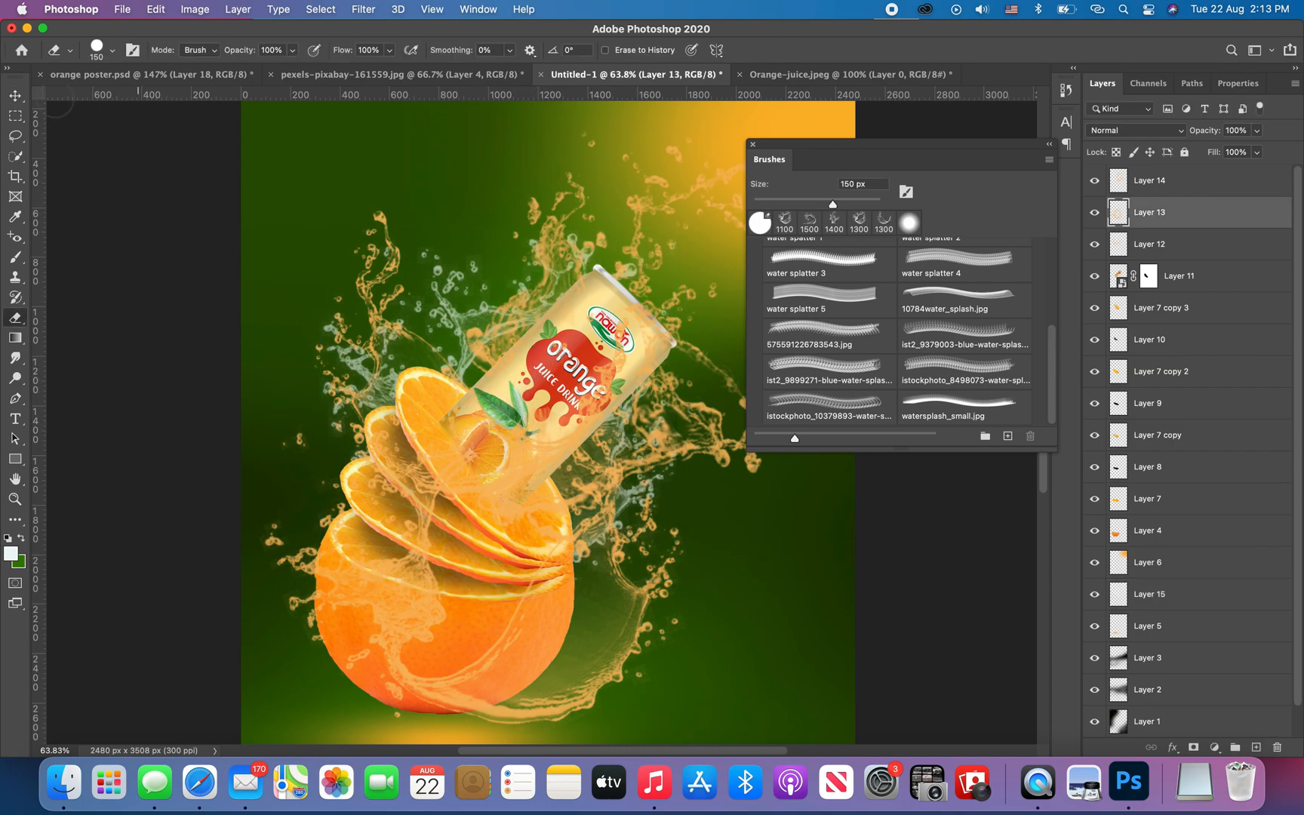
pyautogui.press('v')
pyautogui.press('e')
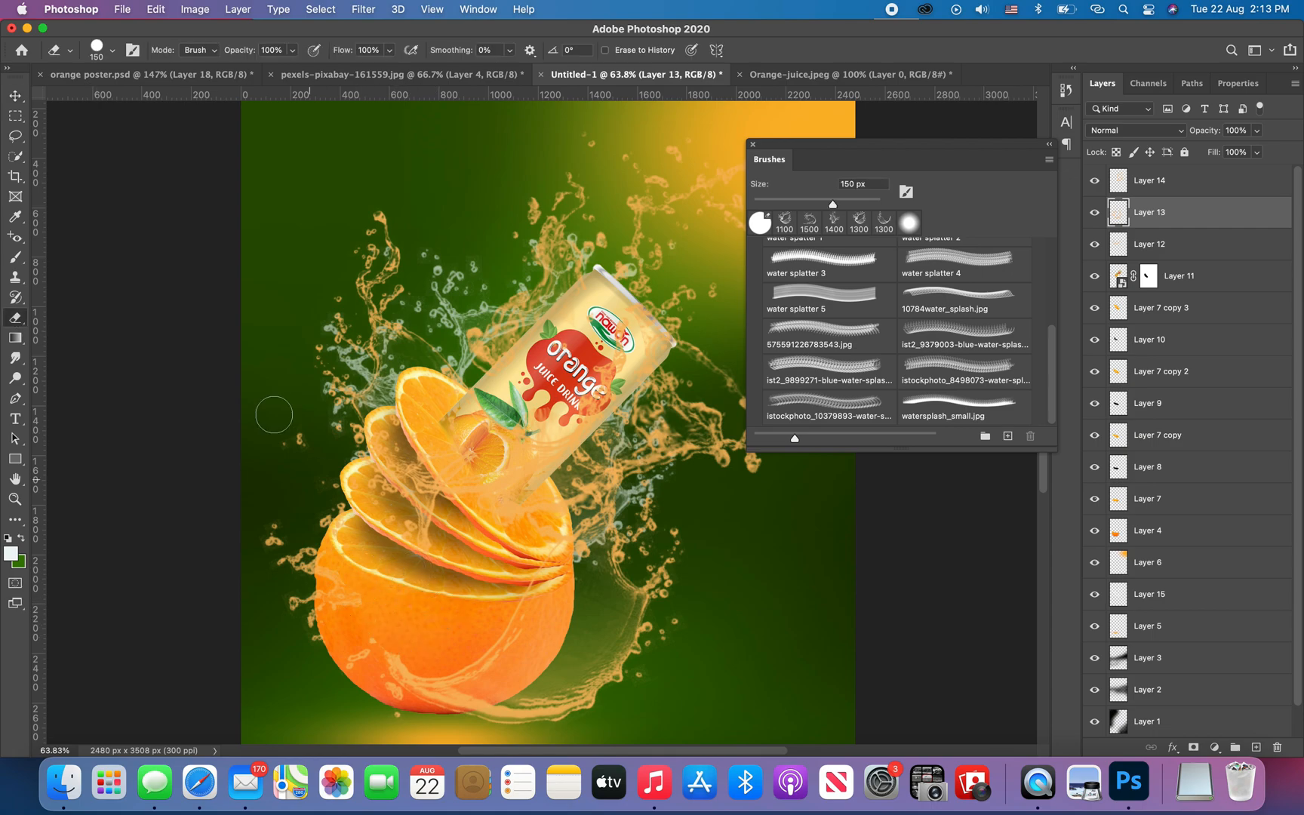
pyautogui.press('v')
pyautogui.click(617, 366)
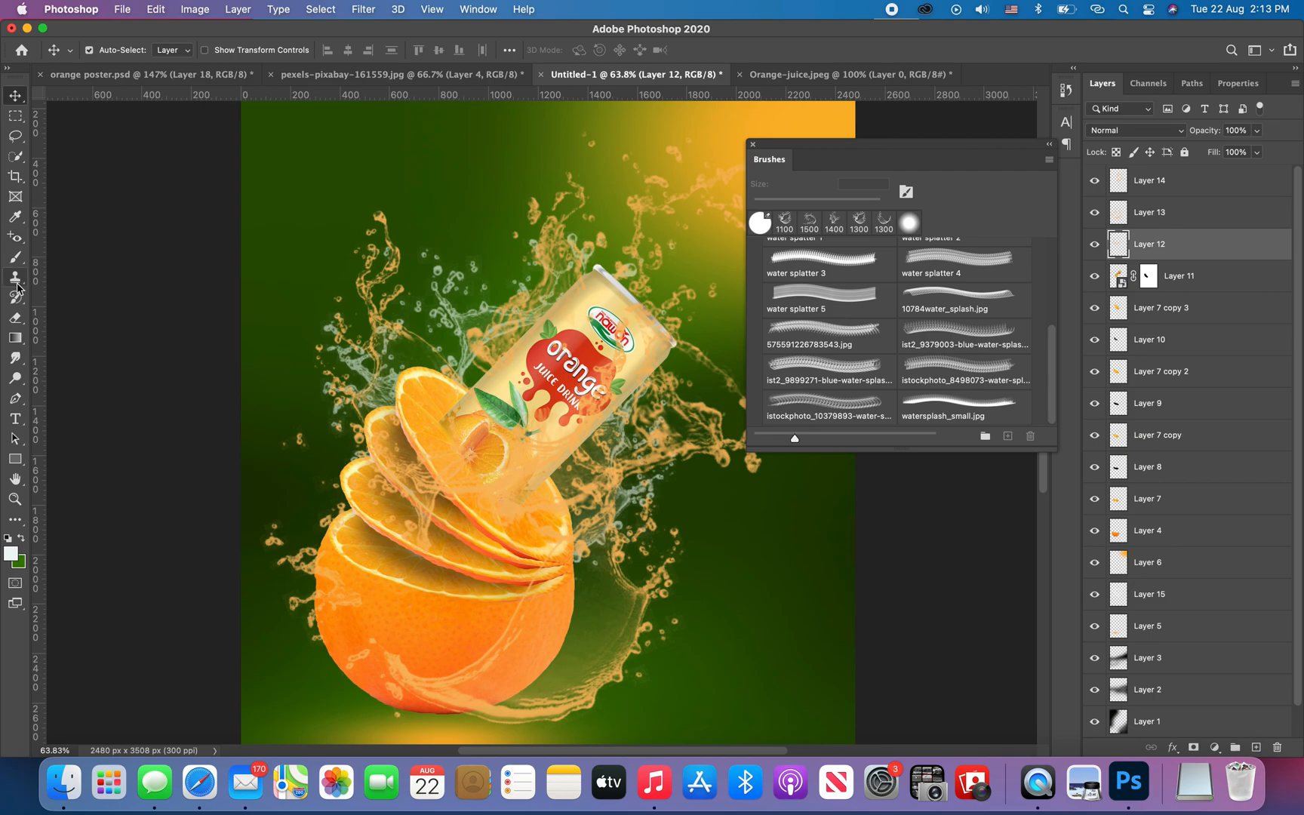
pyautogui.click(15, 317)
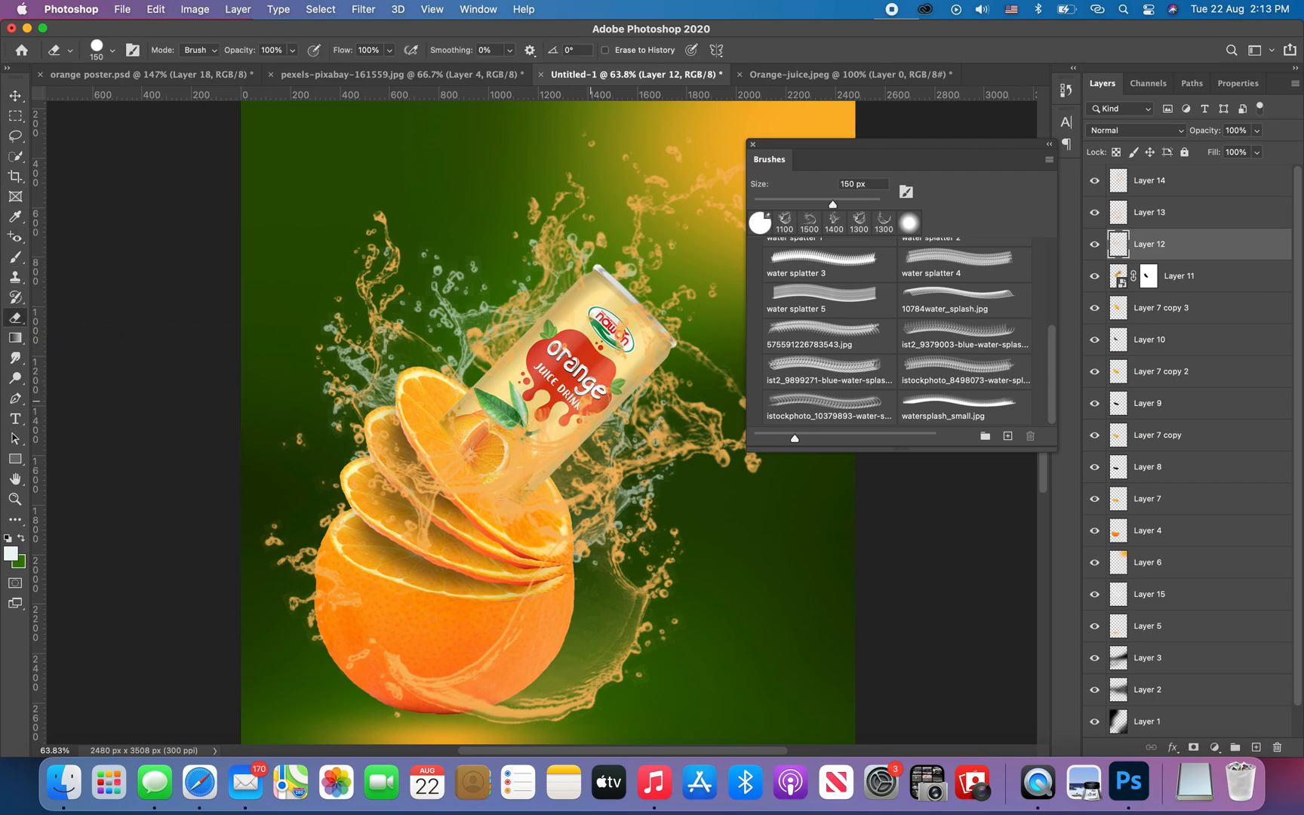
pyautogui.click(15, 96)
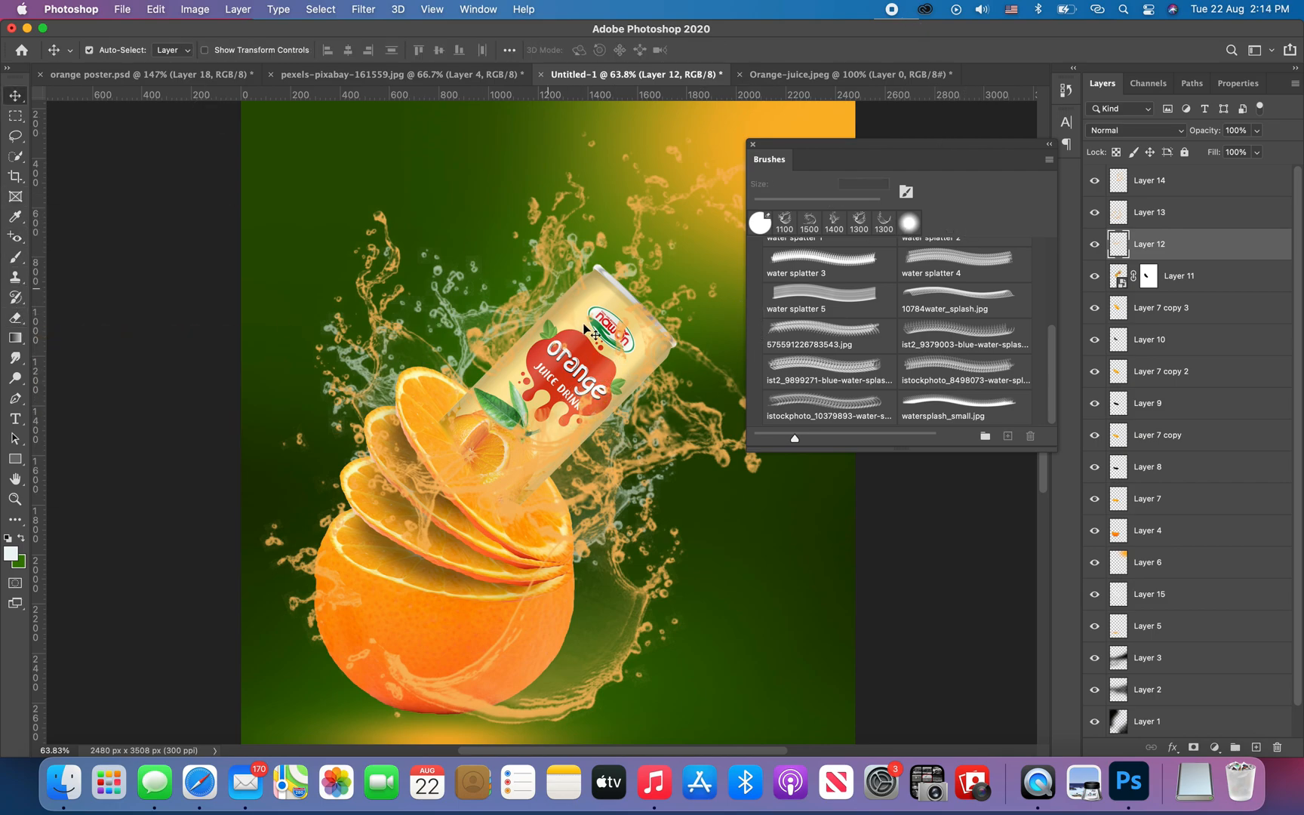
# Create a new layer above all others and choose a near-black foreground color for the Brush tool
pyautogui.press('super+minus')
pyautogui.press('super+minus')
pyautogui.click(994, 607)
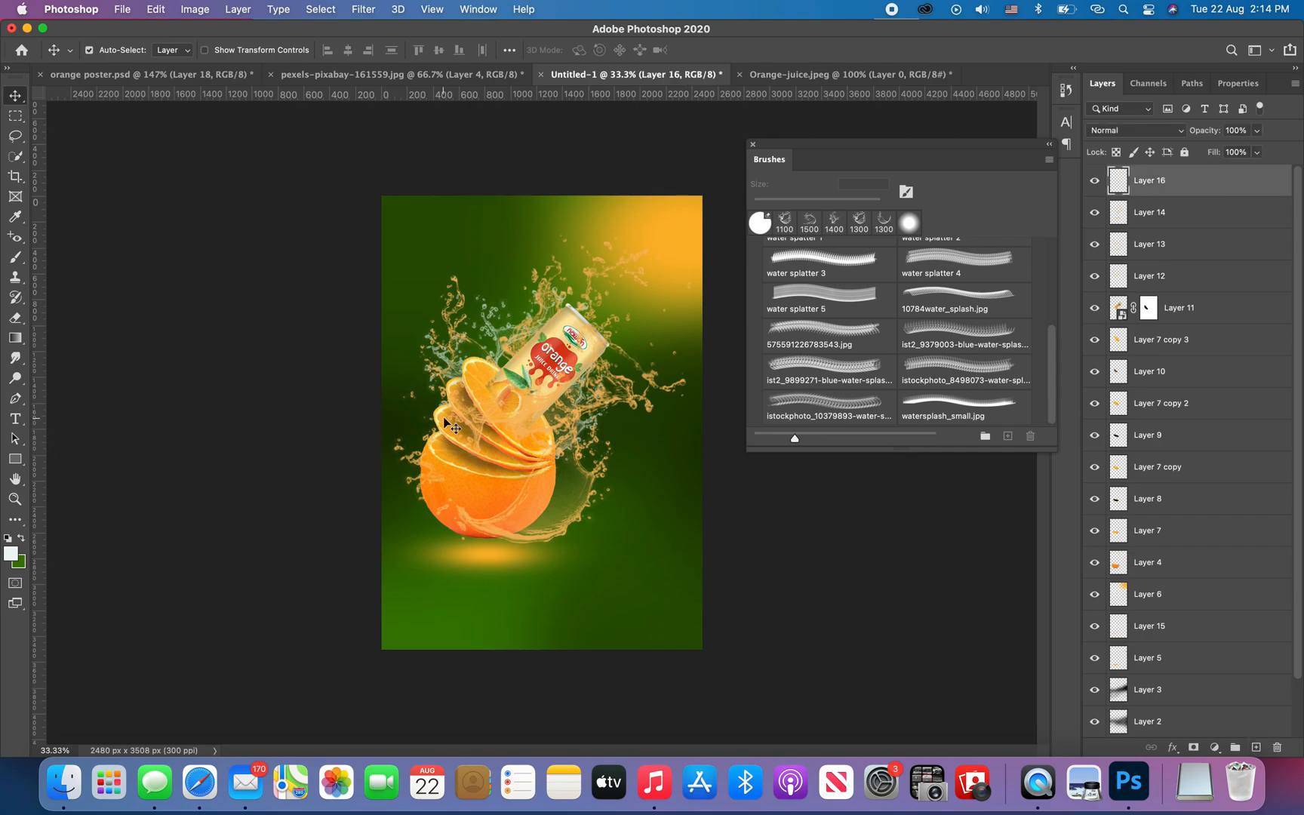
pyautogui.click(15, 260)
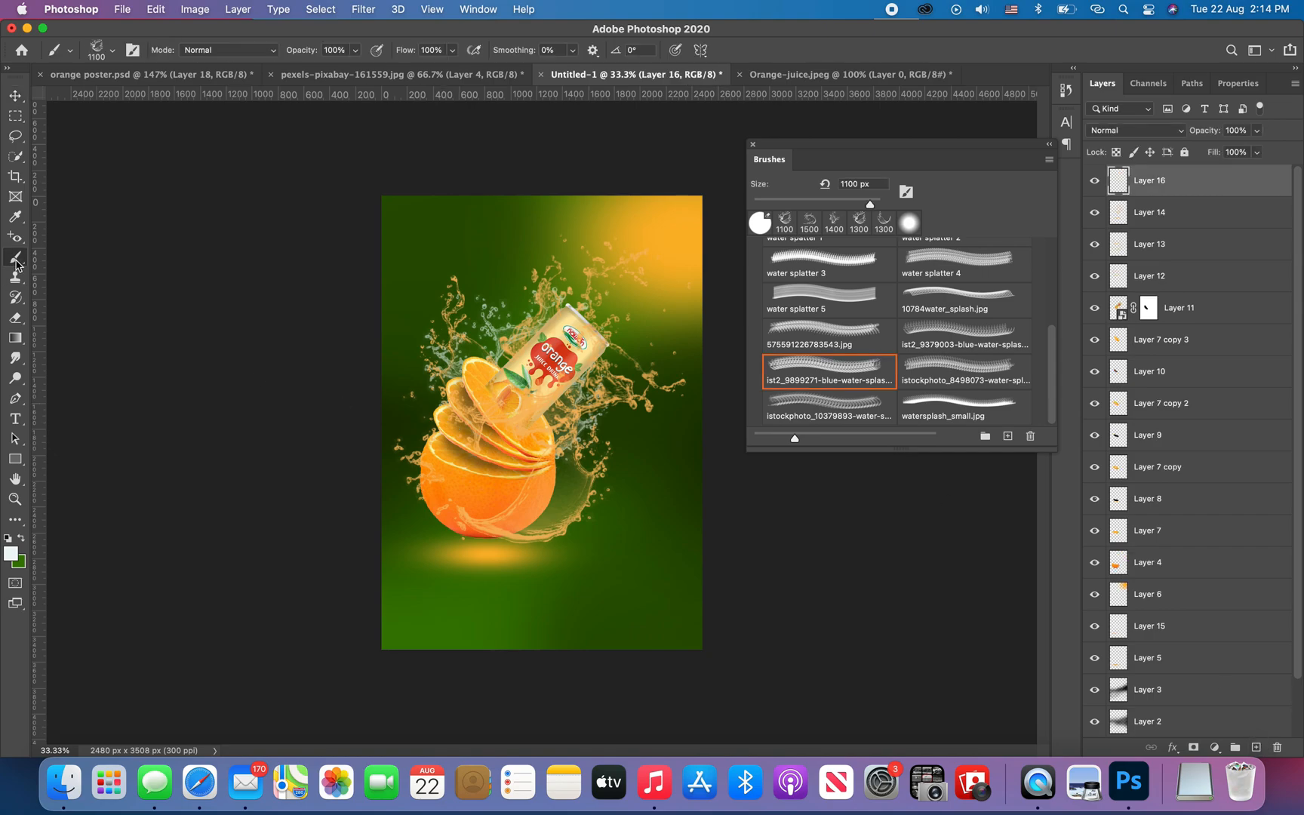
pyautogui.click(14, 556)
pyautogui.click(917, 452)
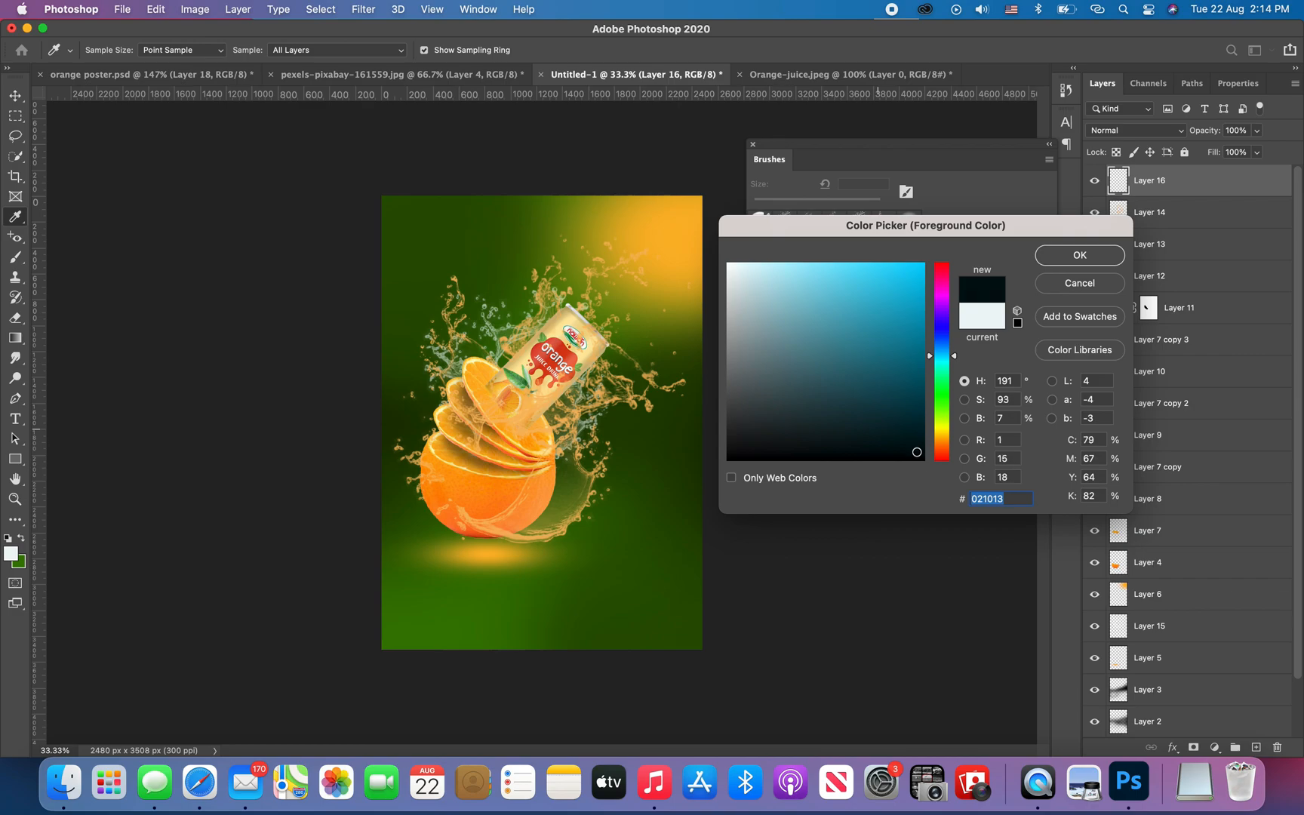
pyautogui.click(1059, 254)
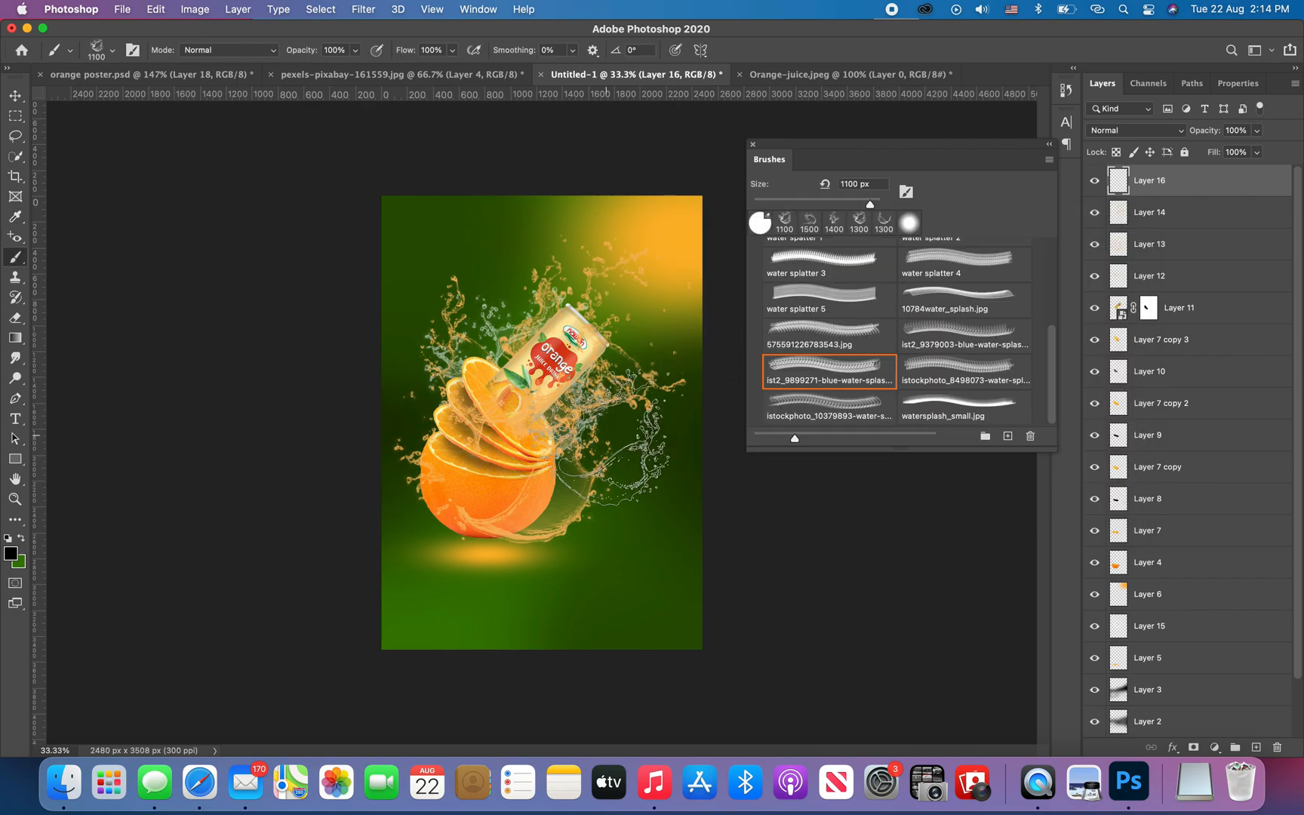
# Stamp a soft black spot over the orange using the General Brushes preset Soft Round Pressure Opacity an... at 1100 px
pyautogui.scroll(5, 874, 292)
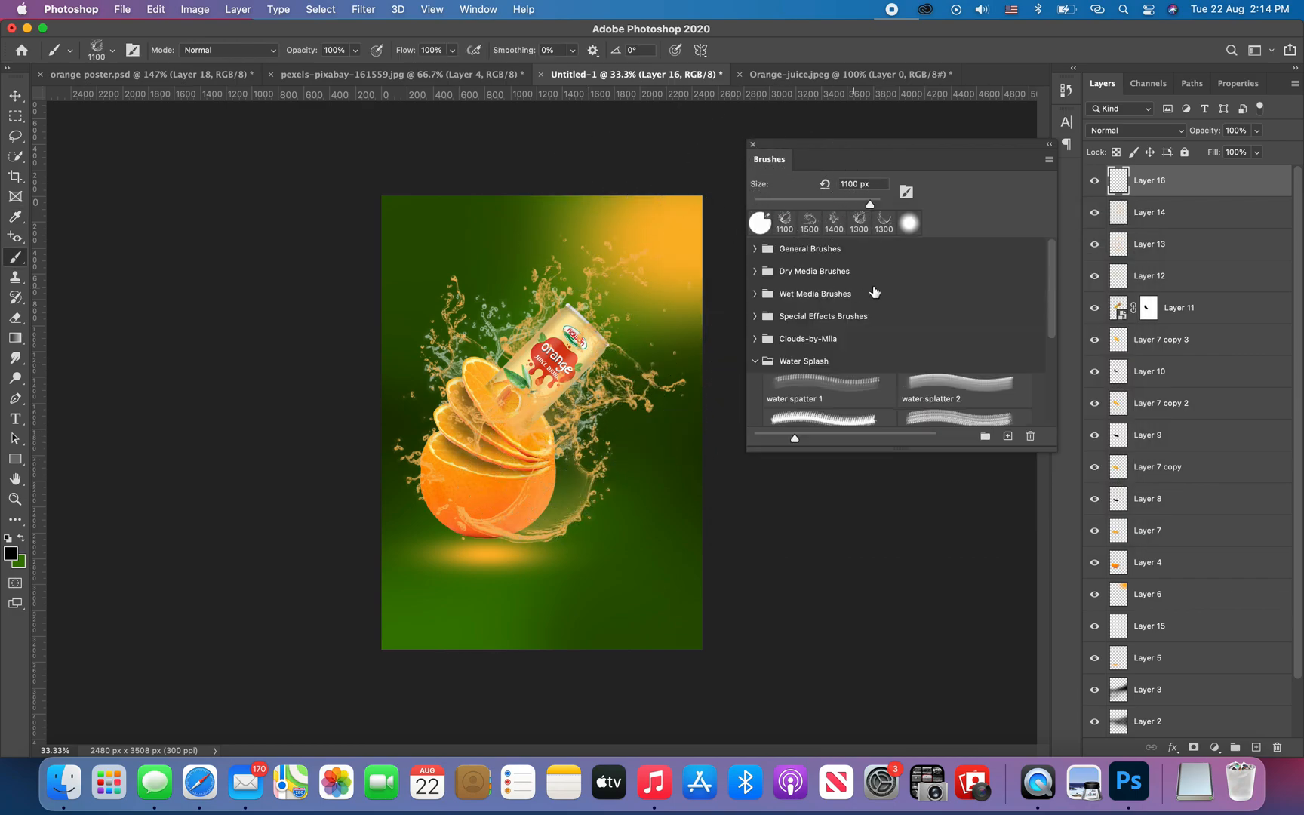
pyautogui.click(755, 249)
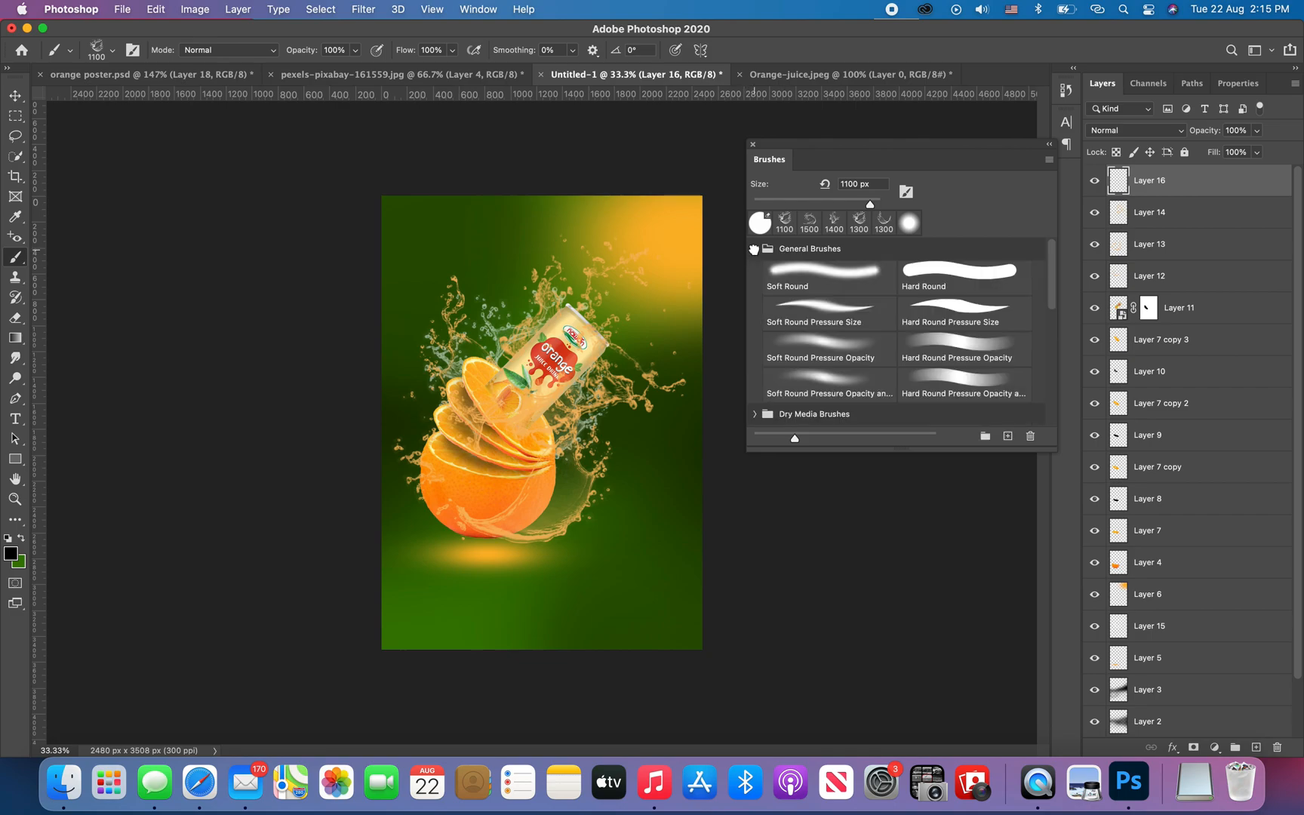
pyautogui.click(834, 378)
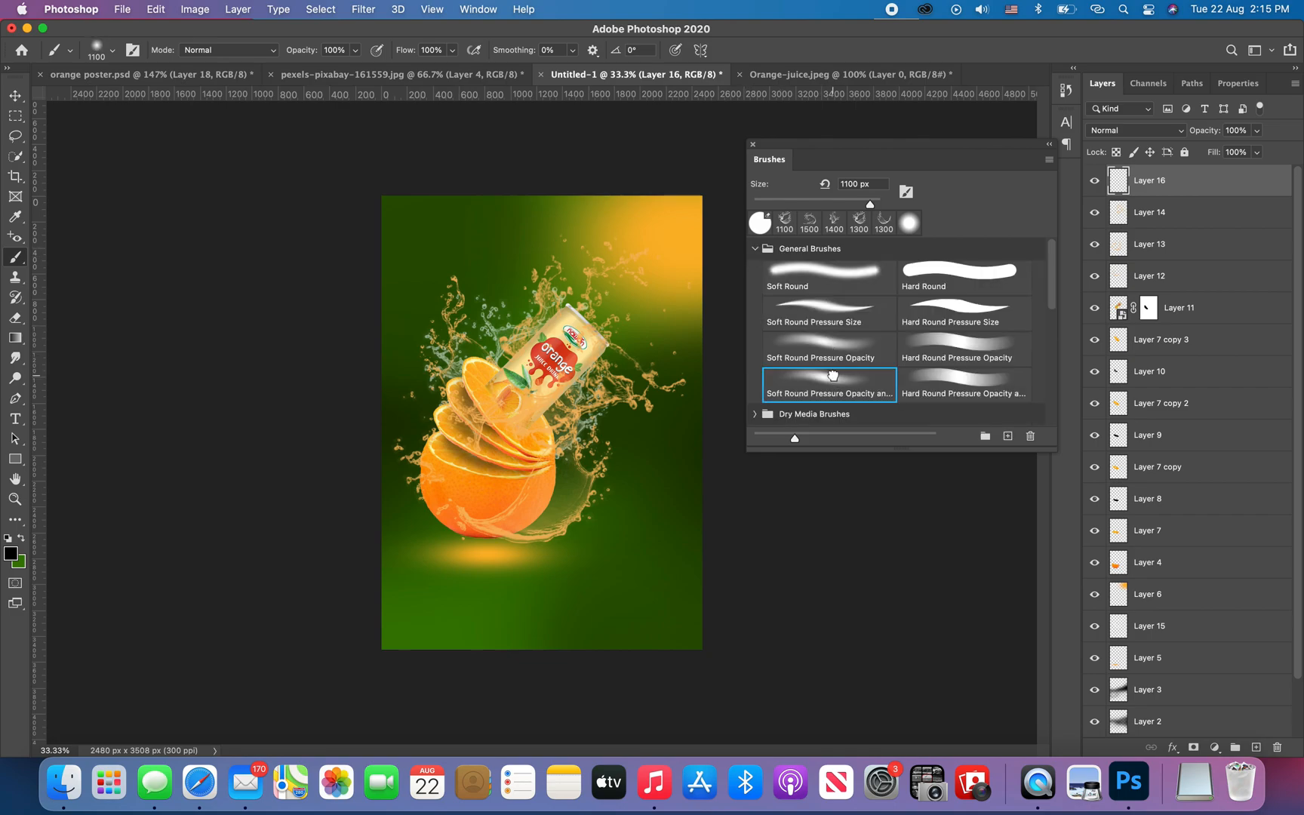
pyautogui.click(536, 438)
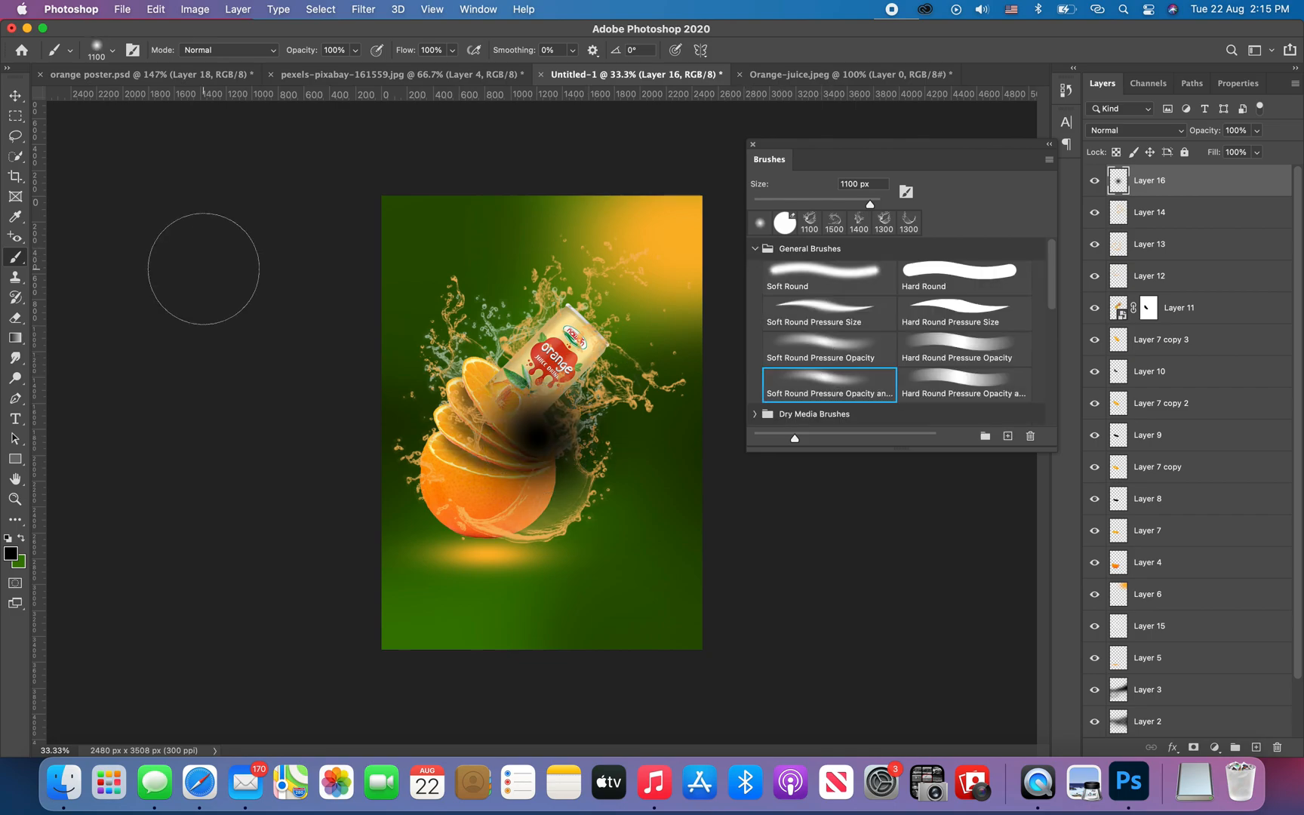
# Flatten the black spot into a shadow beneath the orange at 61.20% width and 8.62% height, with 77% layer opacity
pyautogui.click(15, 95)
pyautogui.press('super+t')
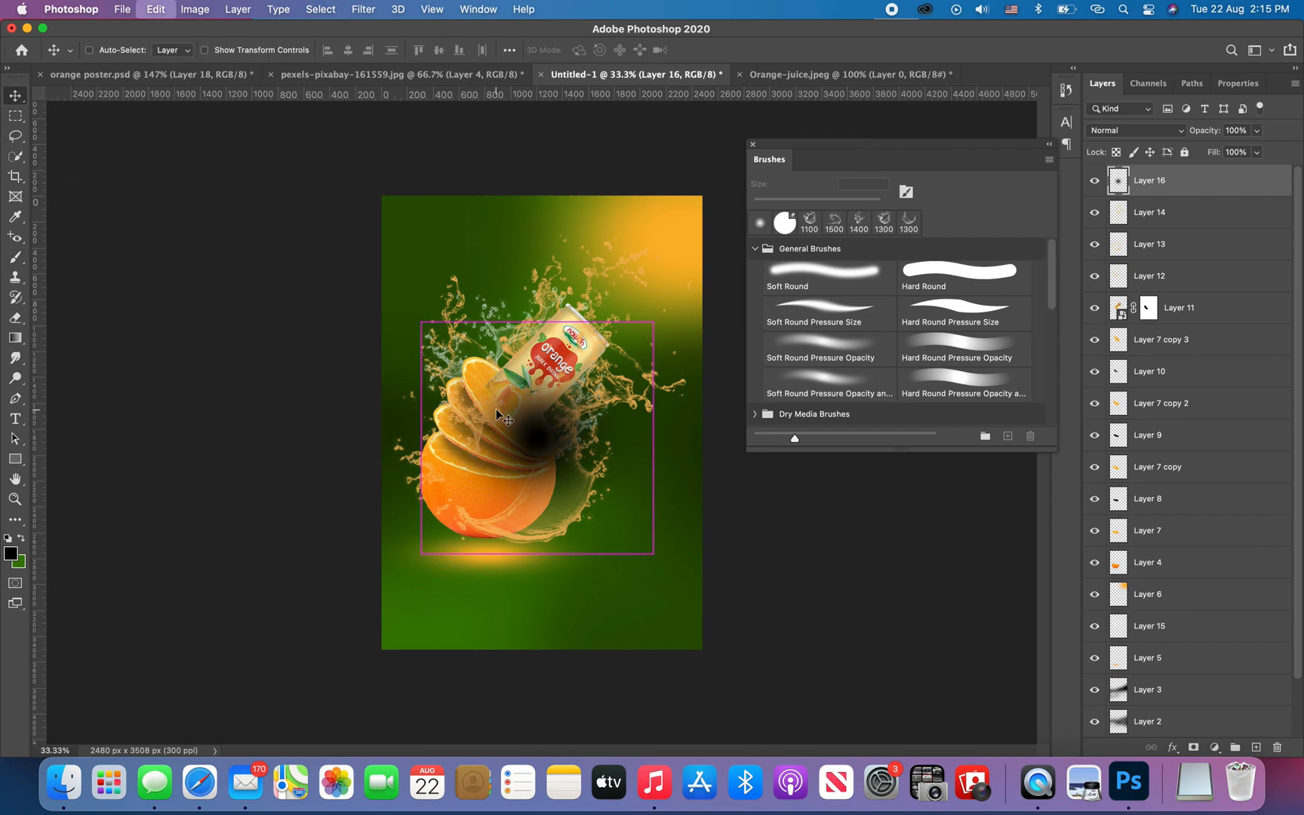
pyautogui.moveTo(538, 321); pyautogui.dragTo(529, 510)
pyautogui.moveTo(652, 556); pyautogui.dragTo(500, 555)
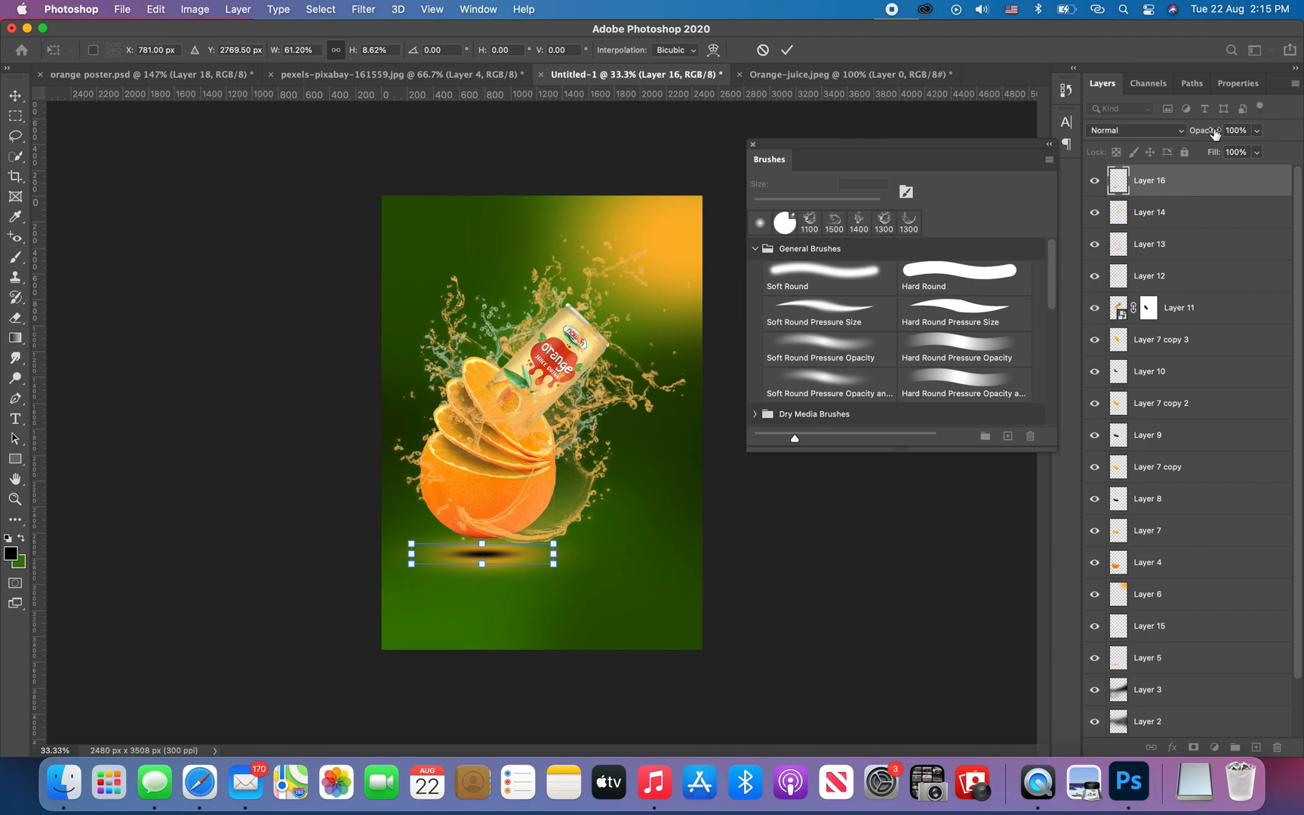
pyautogui.moveTo(1207, 132); pyautogui.dragTo(1195, 133)
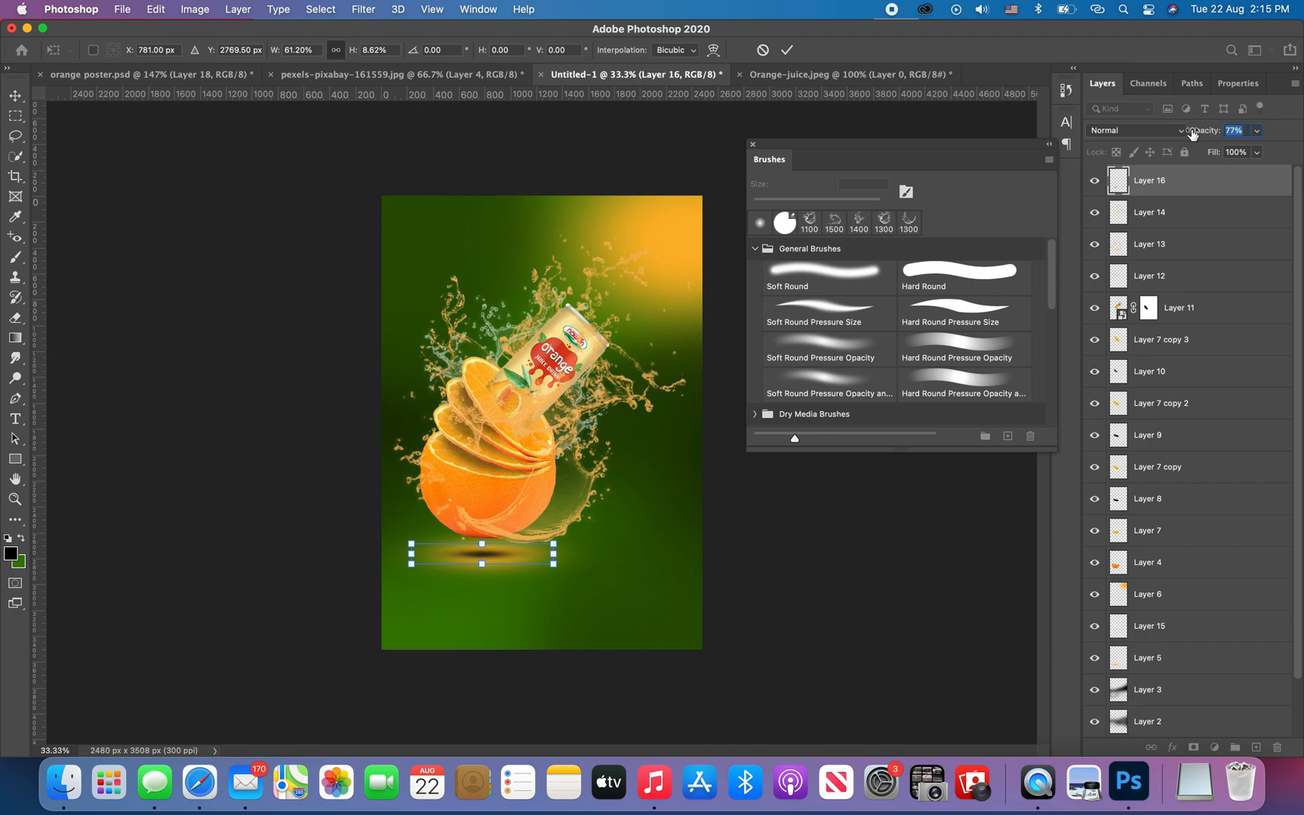